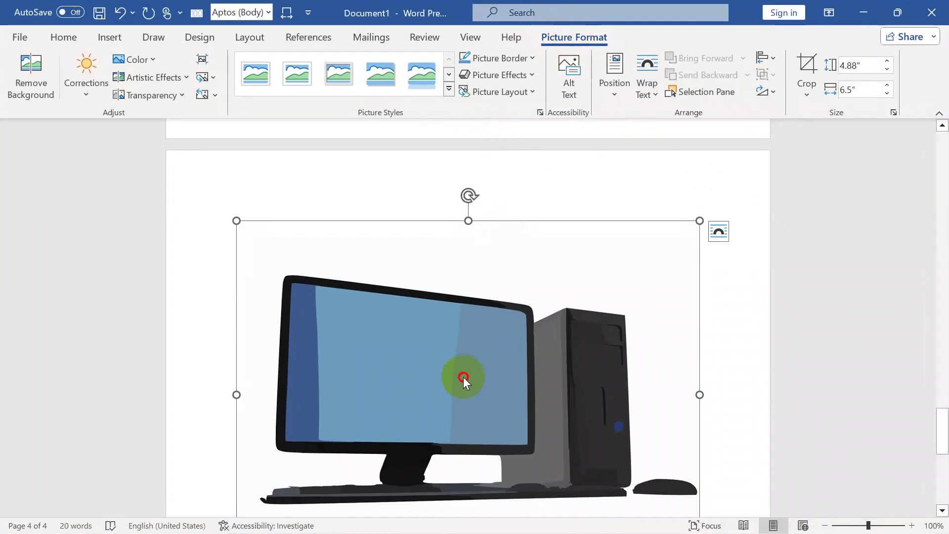
Step: Shrink the blue digital laptop picture on the first page to about 3.18" high by 2.47" wide
left_click_drag(945, 428, 899, 137)
left_click(483, 311)
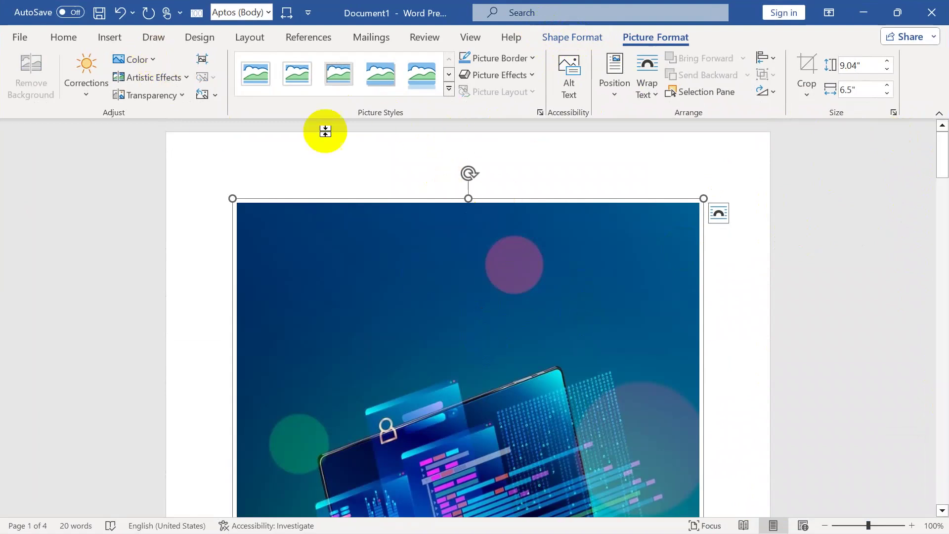
left_click(101, 37)
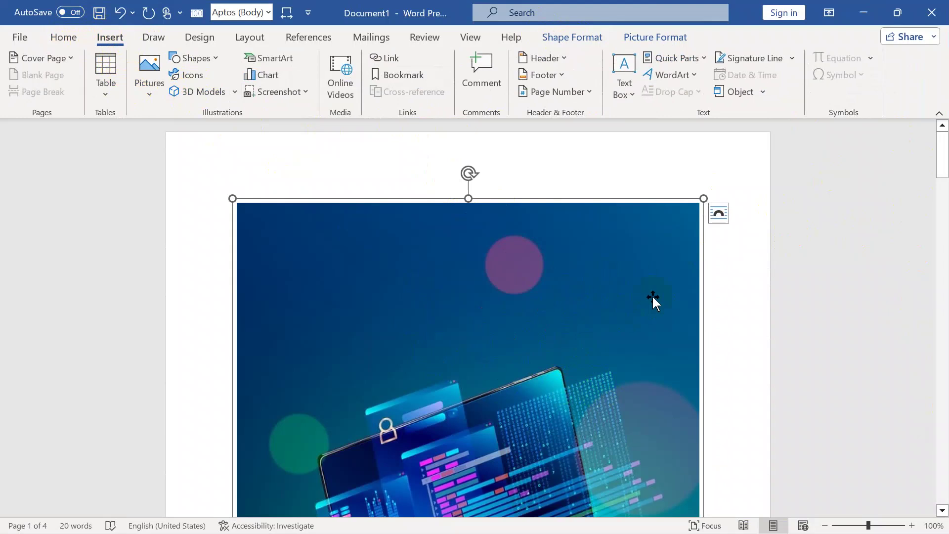
left_click_drag(704, 200, 414, 371)
left_click_drag(941, 157, 940, 194)
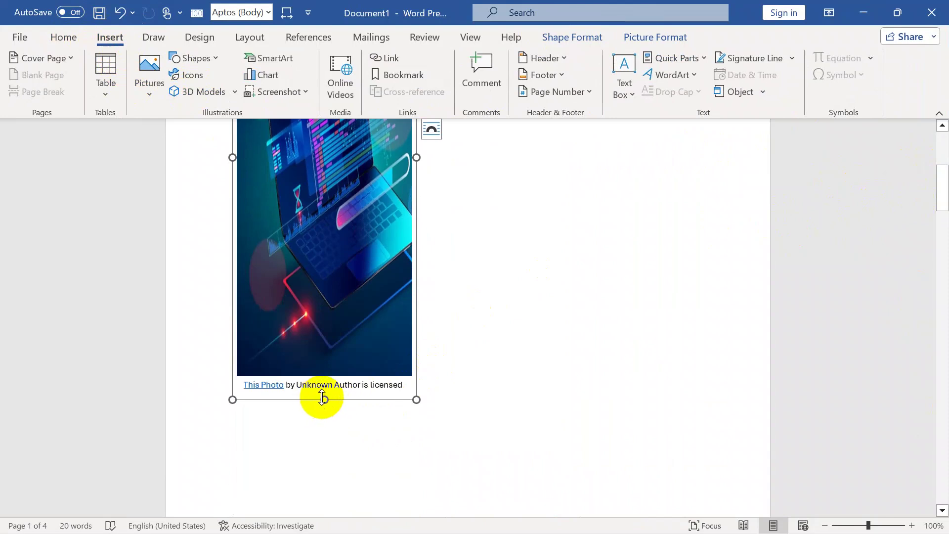
left_click_drag(323, 399, 321, 191)
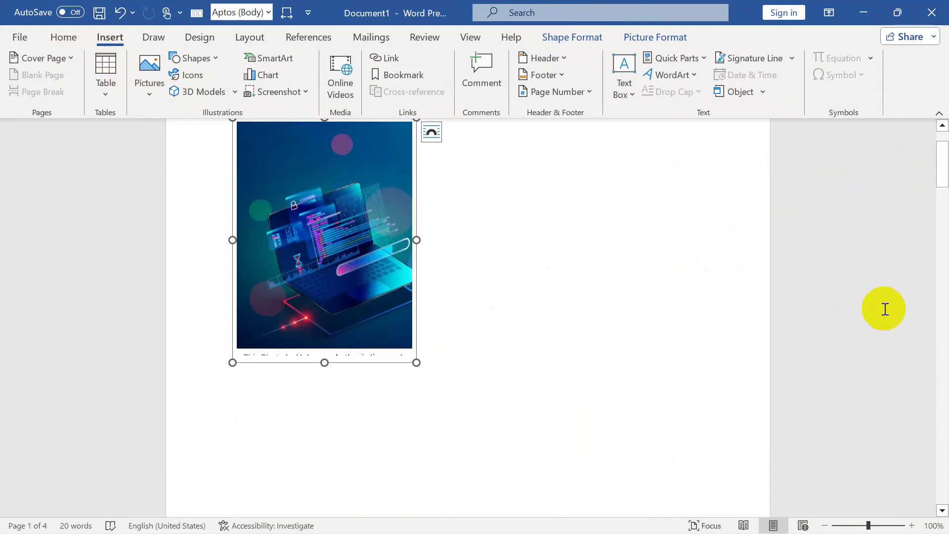
left_click_drag(942, 179, 941, 169)
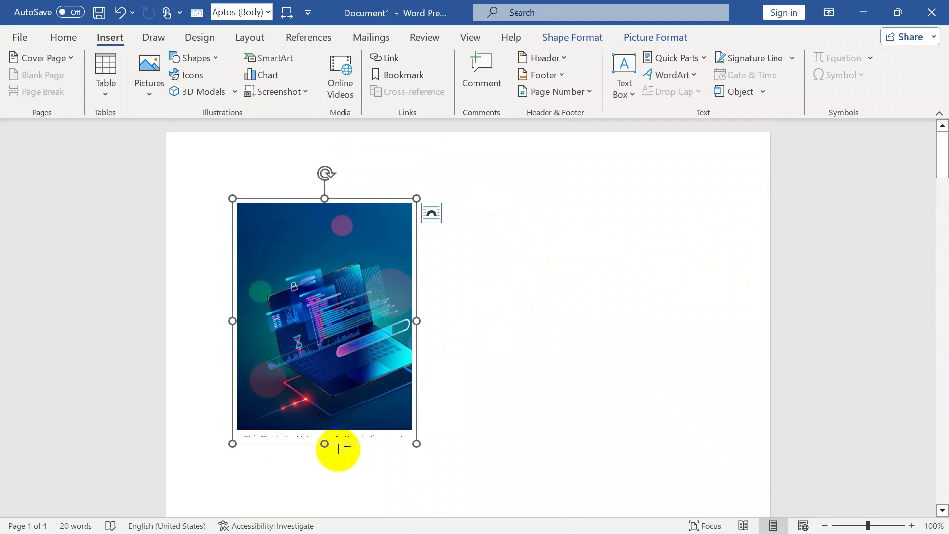
left_click_drag(328, 443, 325, 433)
left_click_drag(328, 371, 360, 358)
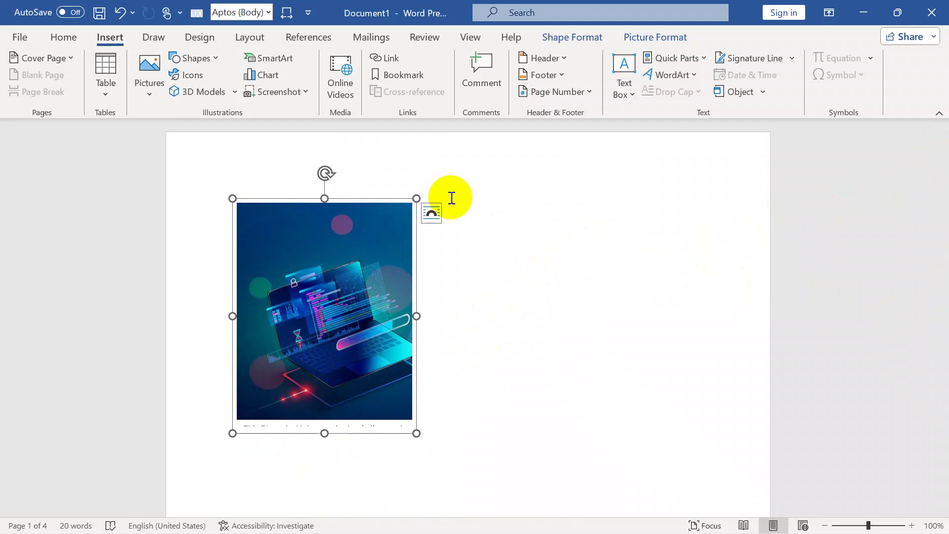
Step: Examine the position and text wrapping options available for the resized laptop picture
left_click(648, 38)
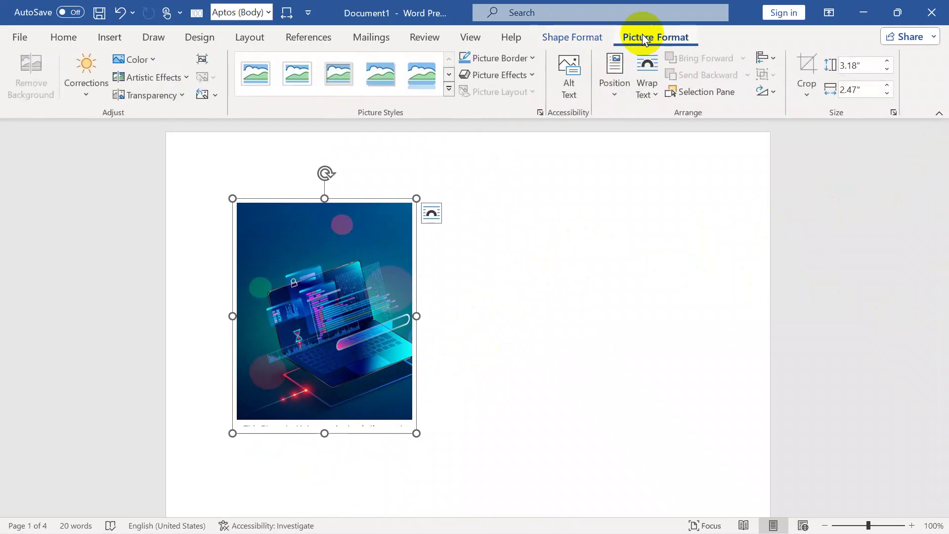
left_click(615, 96)
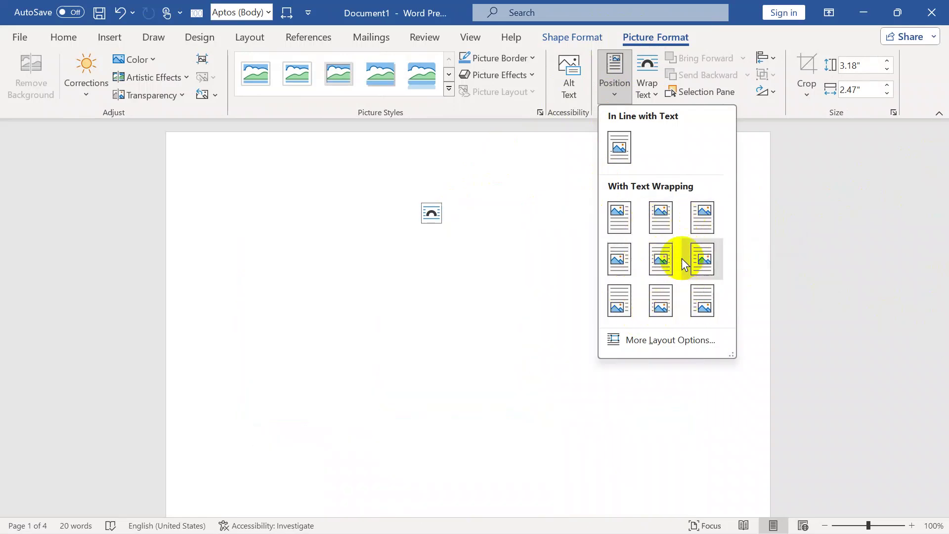
left_click(526, 237)
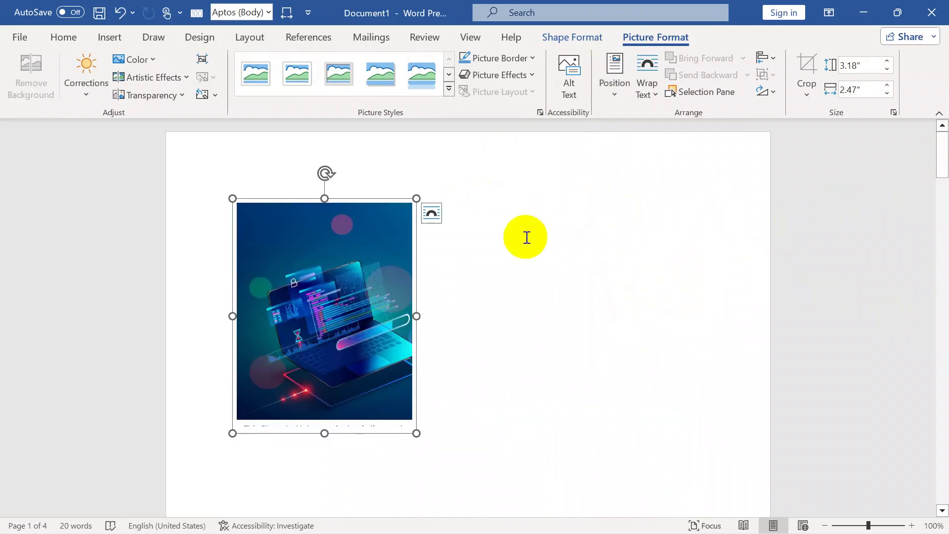
left_click(650, 98)
left_click(325, 304)
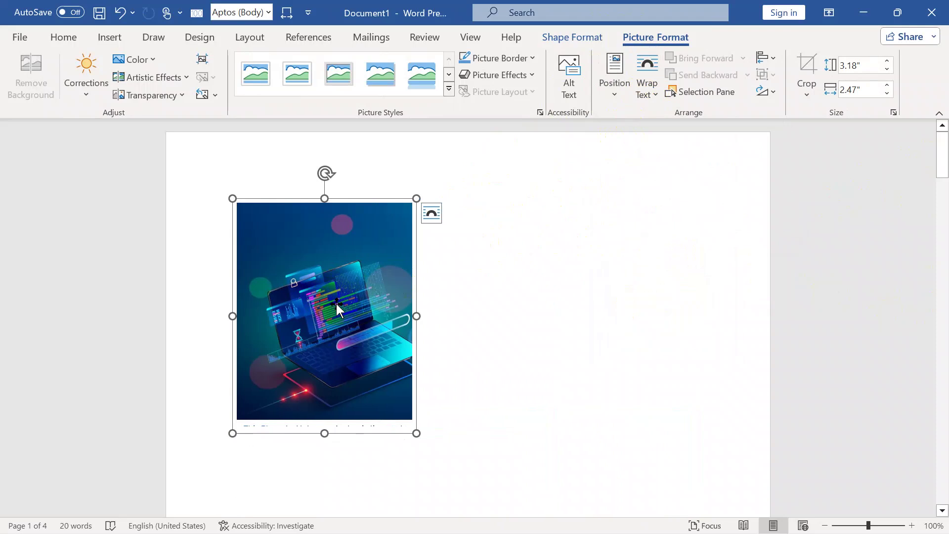
left_click(625, 89)
left_click(646, 102)
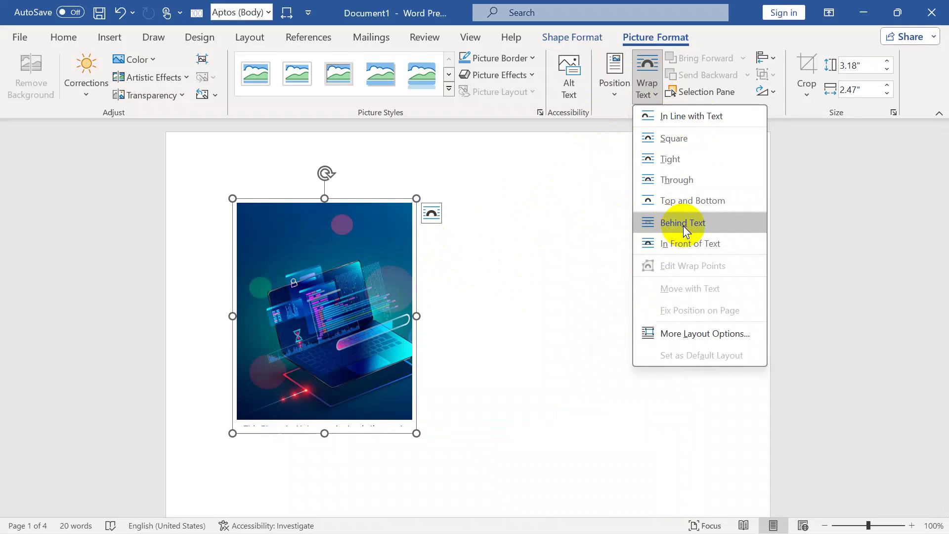
left_click(495, 225)
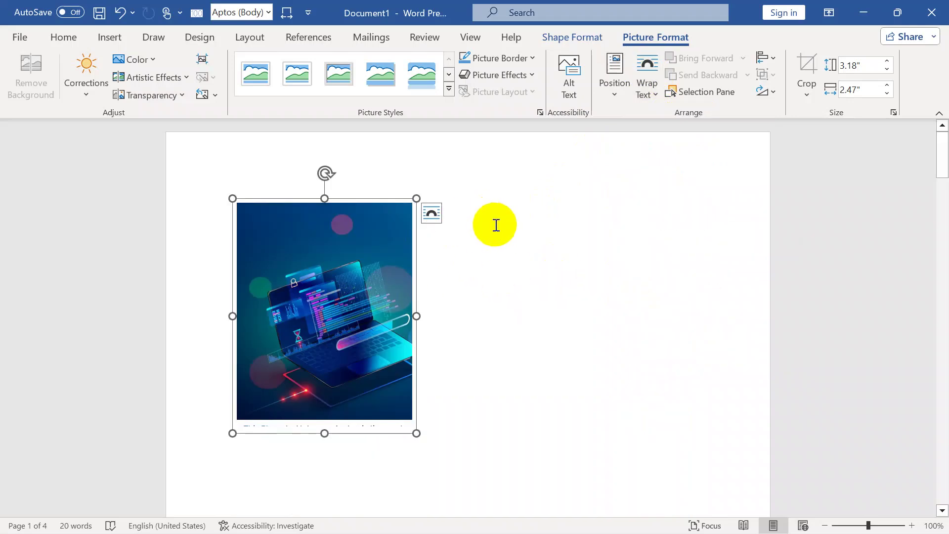
Step: Try to generate sample text beside the picture with =rand()
left_click(496, 196)
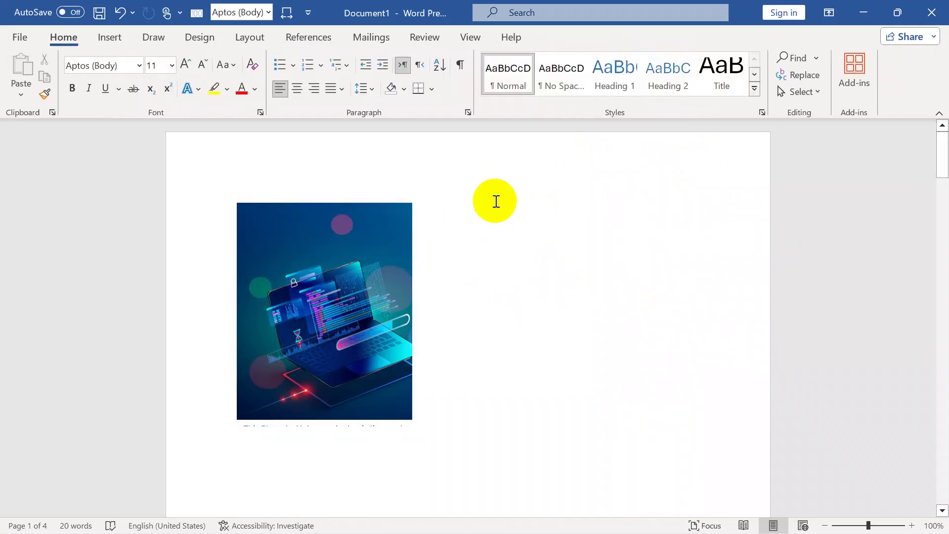
scroll(495, 201, "down", 10)
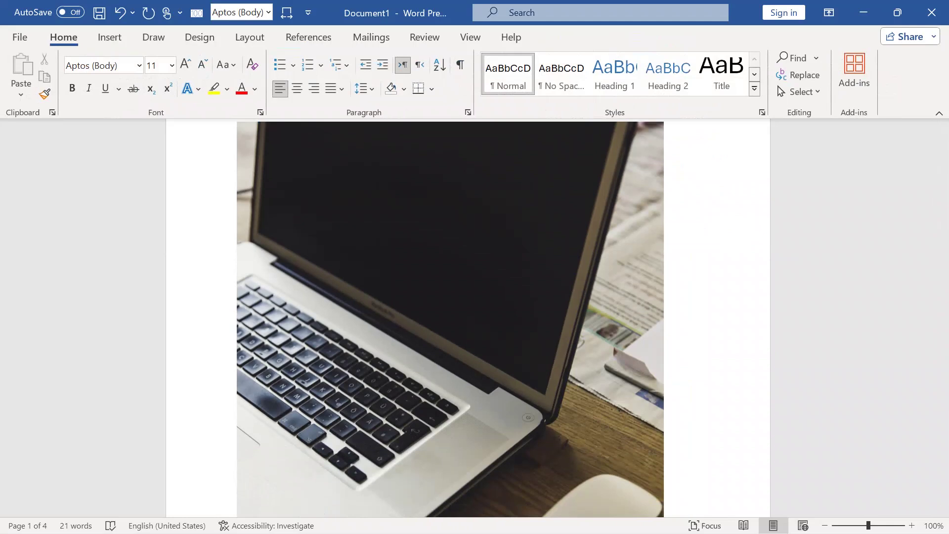
left_click_drag(934, 285, 931, 171)
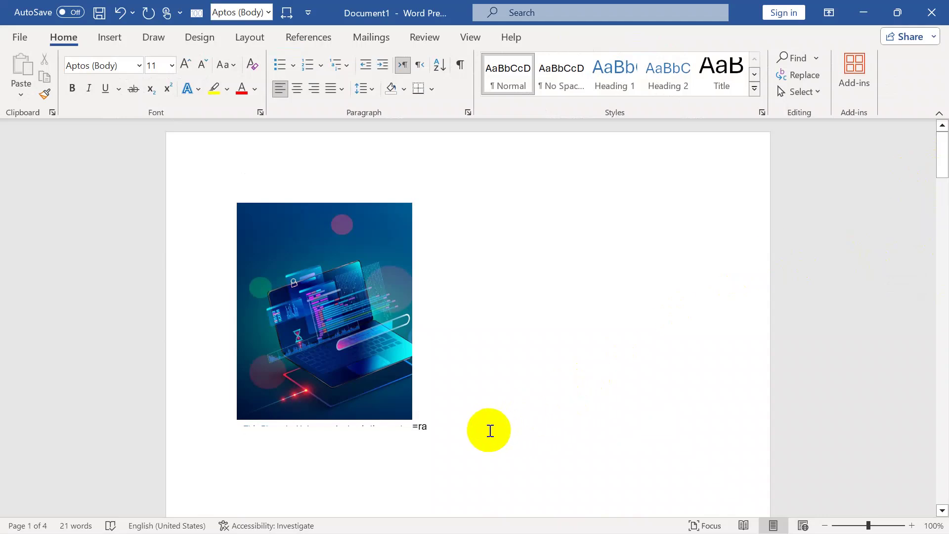
scroll(489, 430, "down", 10)
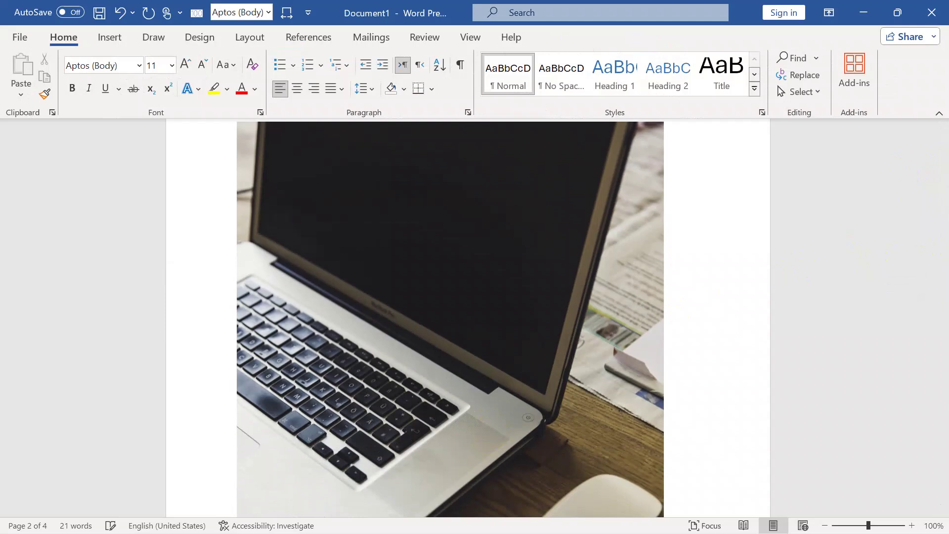
left_click_drag(938, 269, 928, 184)
left_click(391, 302)
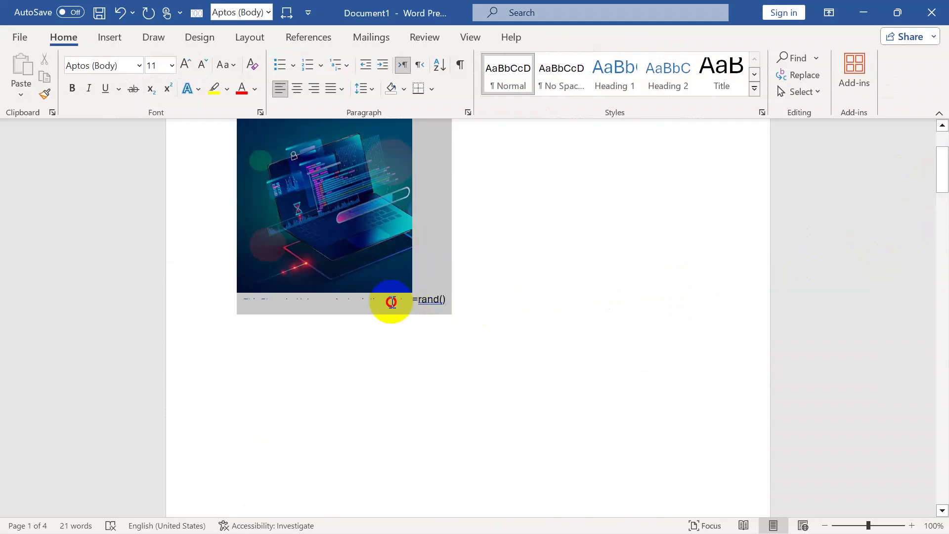
Step: Delete the =rand() text beside the picture
left_click(465, 306)
key("BackSpace")
key("BackSpace")
key("BackSpace")
key("BackSpace")
key("BackSpace")
key("BackSpace")
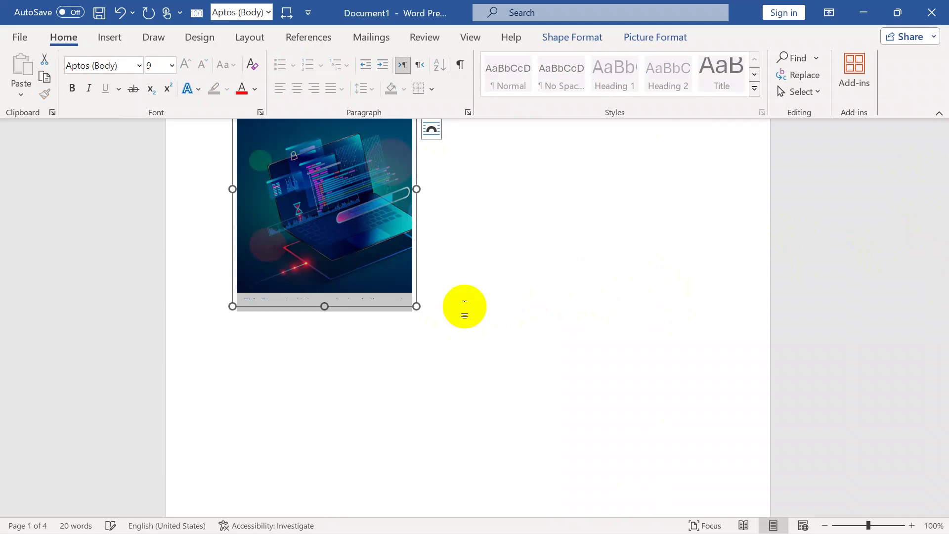
Step: Add line breaks at the picture and generate sample paragraphs before it with =rand()
key("Return")
key("Return")
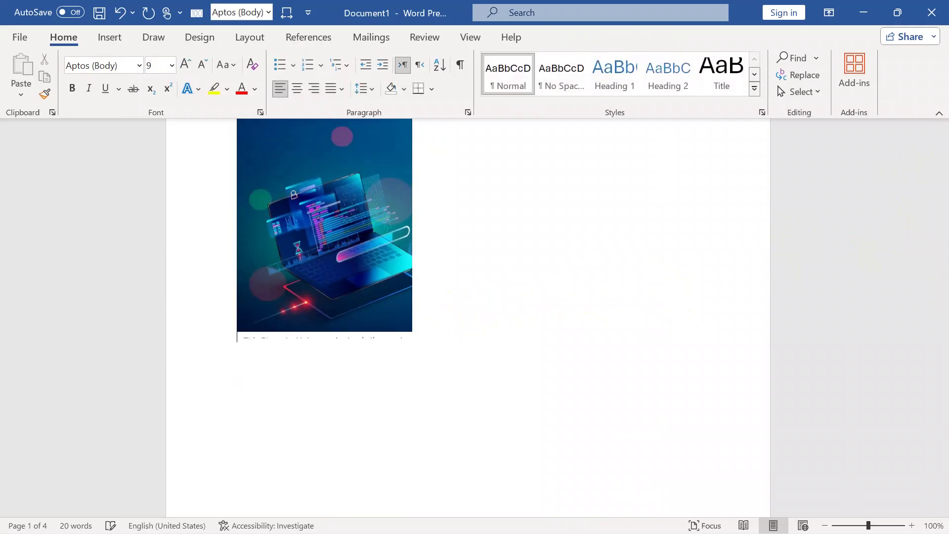
type("=ra")
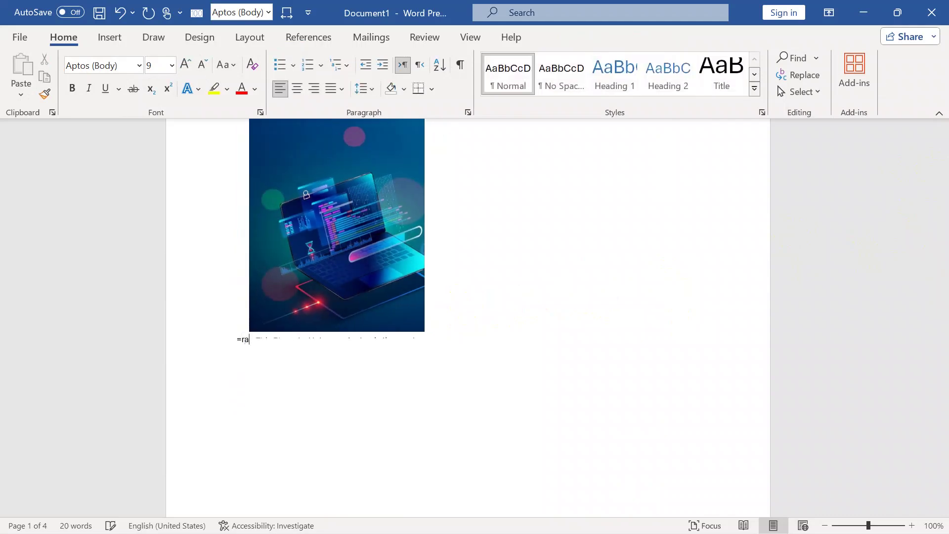
type("nd()")
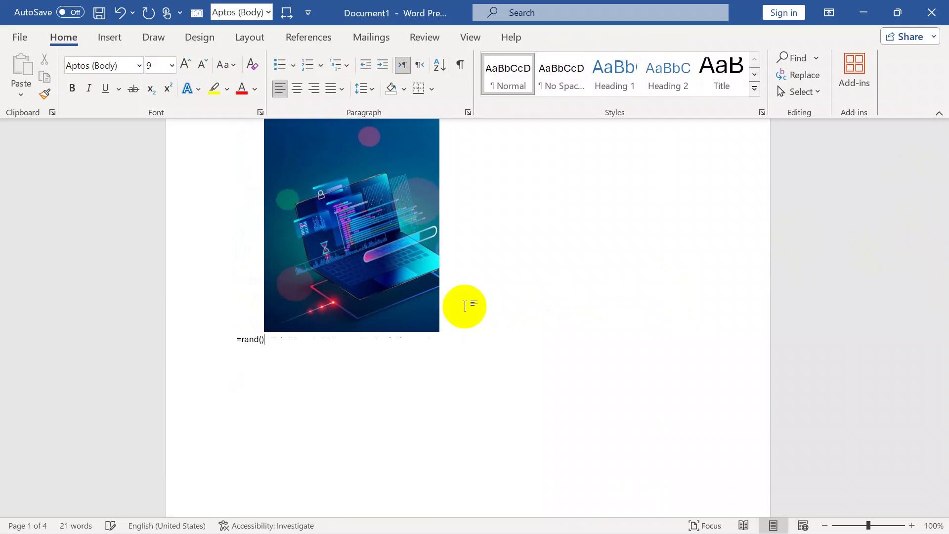
key("Return")
Step: Move the picture into the fourth sample paragraph and set its text wrapping to Square
left_click_drag(372, 394, 373, 267)
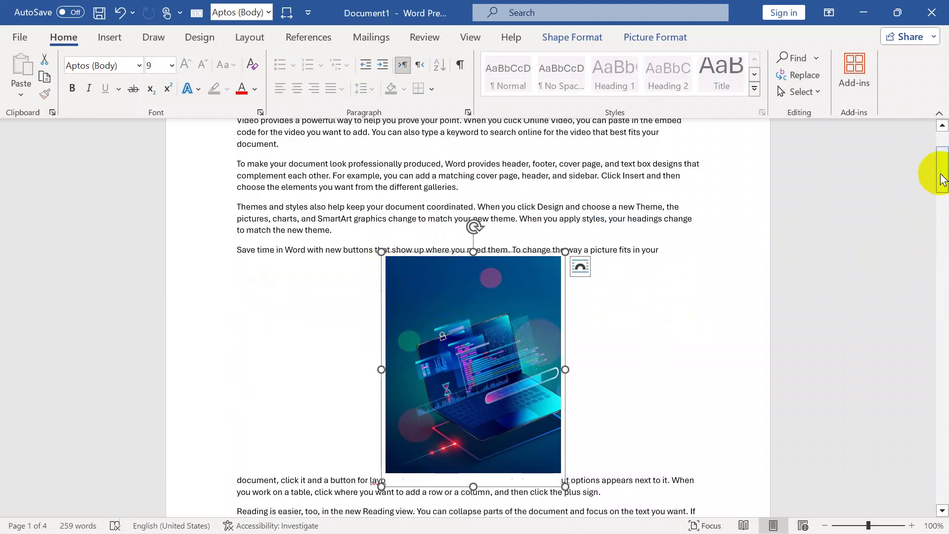
mouse_move(939, 170)
left_mouse_down()
mouse_move(939, 132)
mouse_move(938, 192)
mouse_move(933, 168)
left_mouse_up()
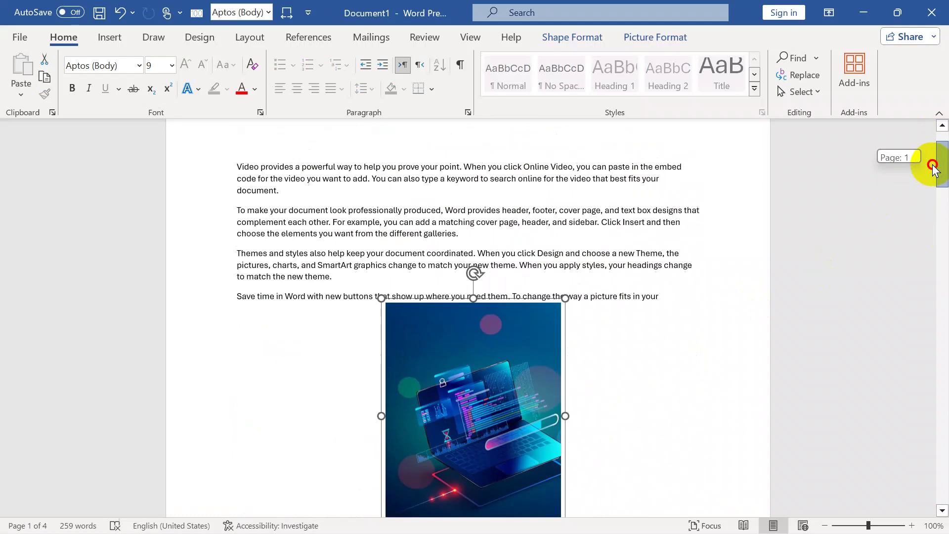
left_click(633, 36)
left_click(645, 70)
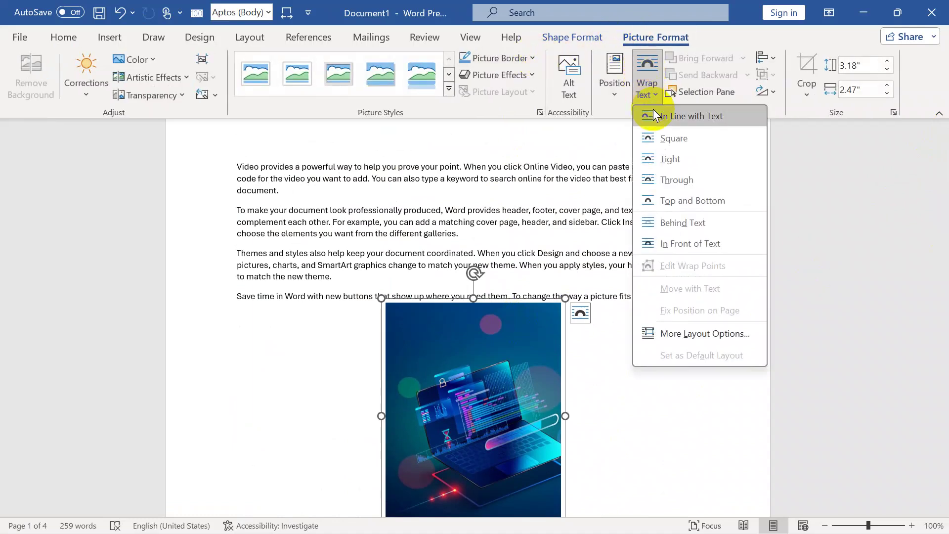
left_click(666, 141)
Step: Place the picture in the middle of the sample paragraphs and shrink it to about 2.07" high by 2.04" wide
left_click_drag(504, 381, 499, 285)
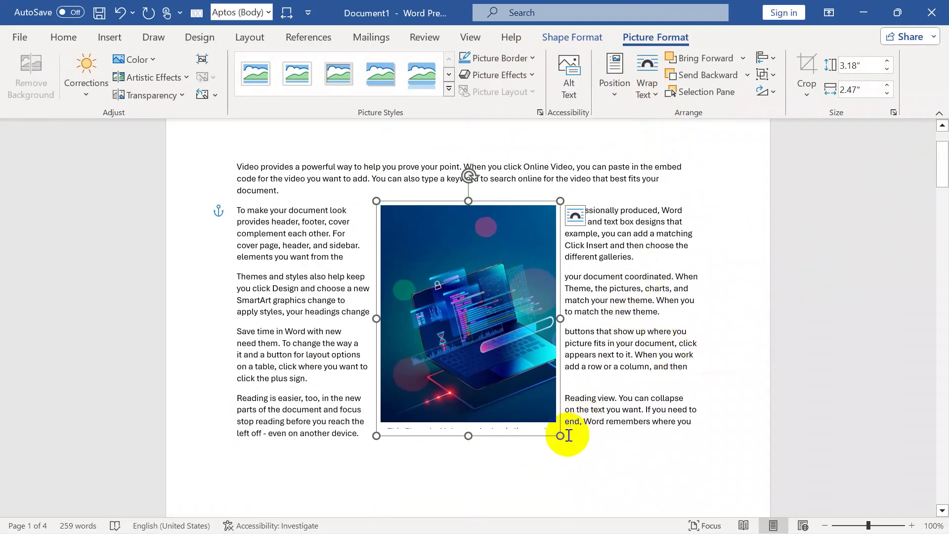
left_click_drag(558, 434, 529, 356)
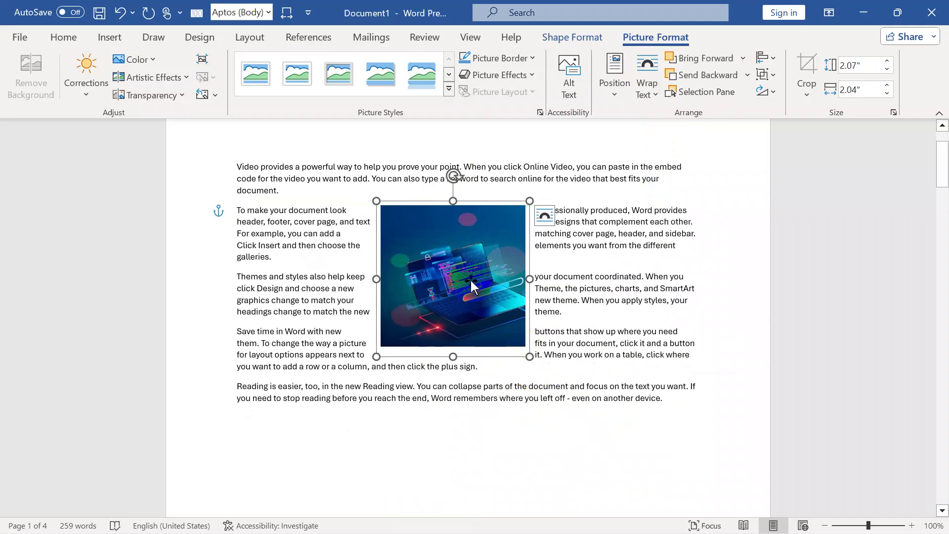
Step: Set the picture's text wrapping to In Front of Text and move it over the right-hand part of the paragraphs
left_click(611, 99)
left_click(648, 89)
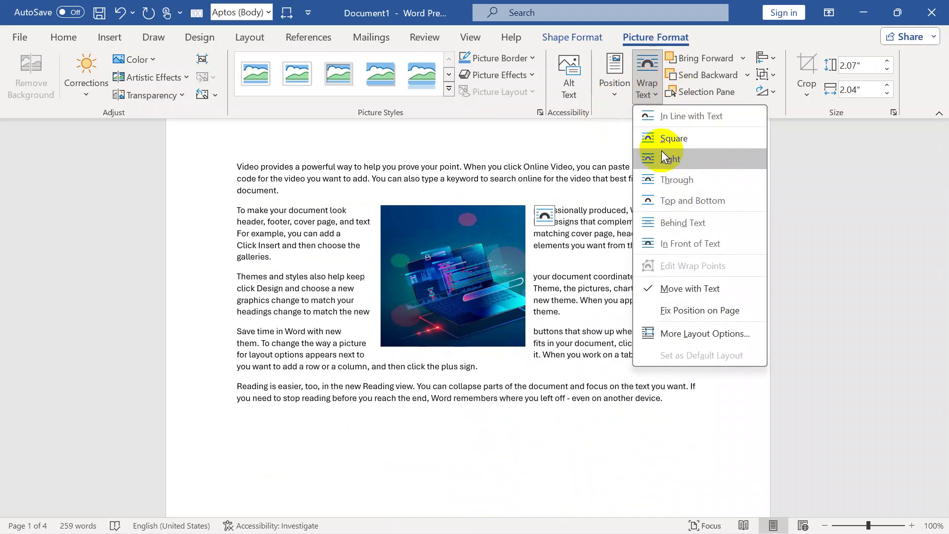
left_click(678, 244)
left_click_drag(482, 255, 608, 257)
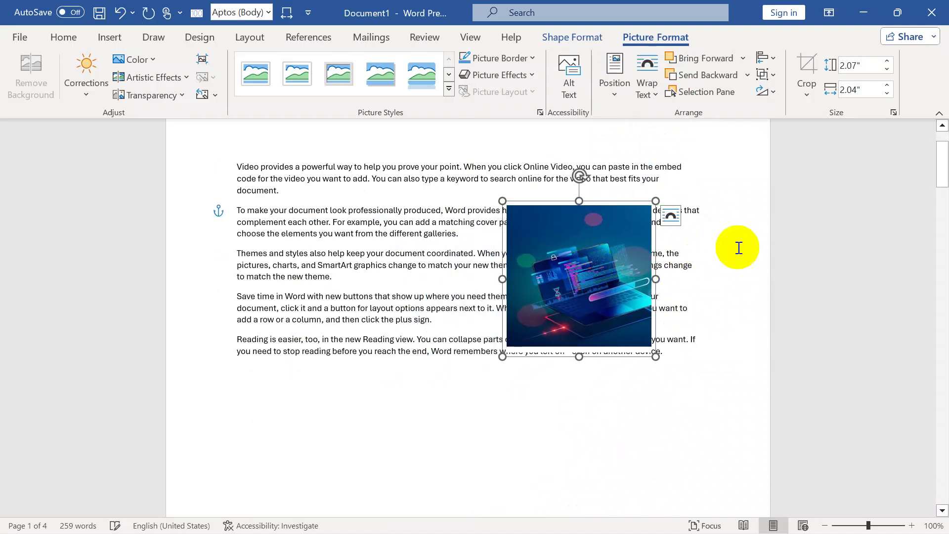
Step: Set the text wrapping of the silver laptop photo on the second page to In Front of Text
left_click_drag(940, 183, 940, 287)
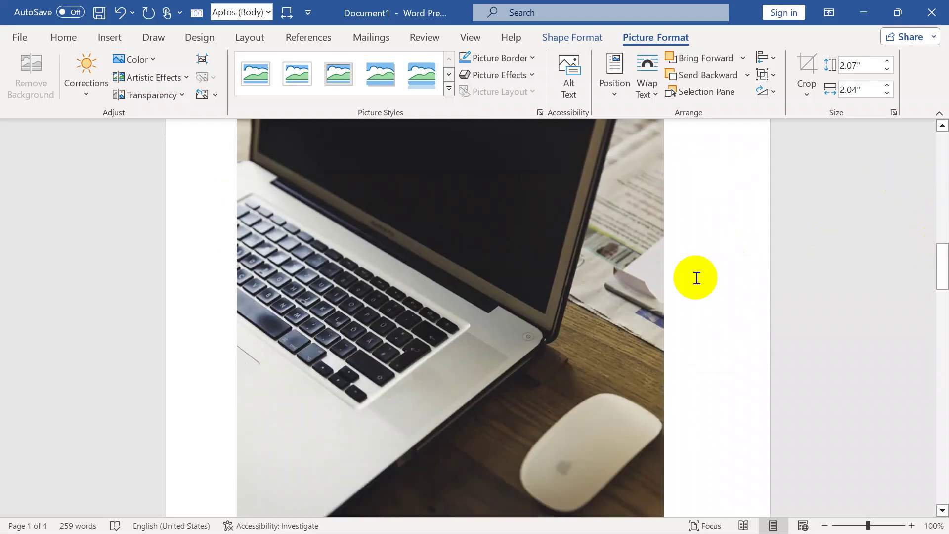
left_click(614, 273)
left_click(645, 90)
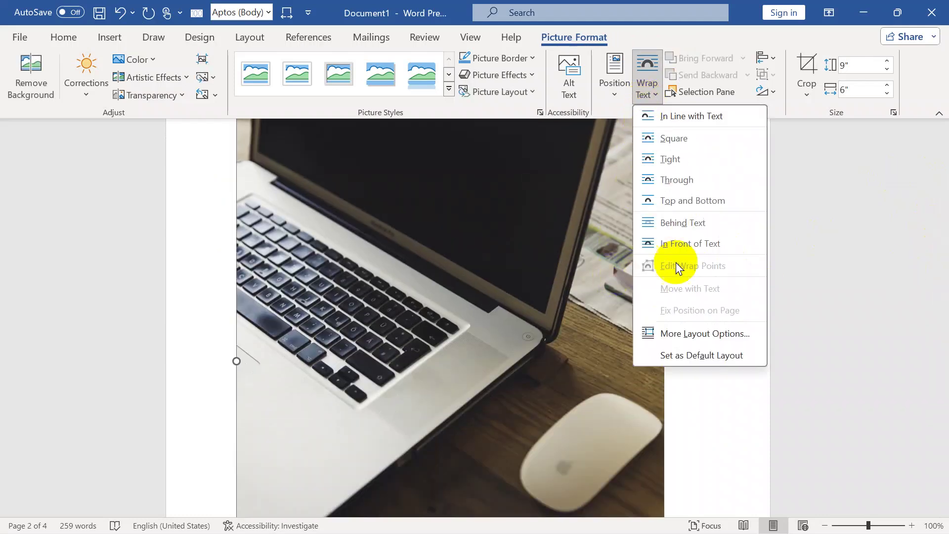
left_click(668, 244)
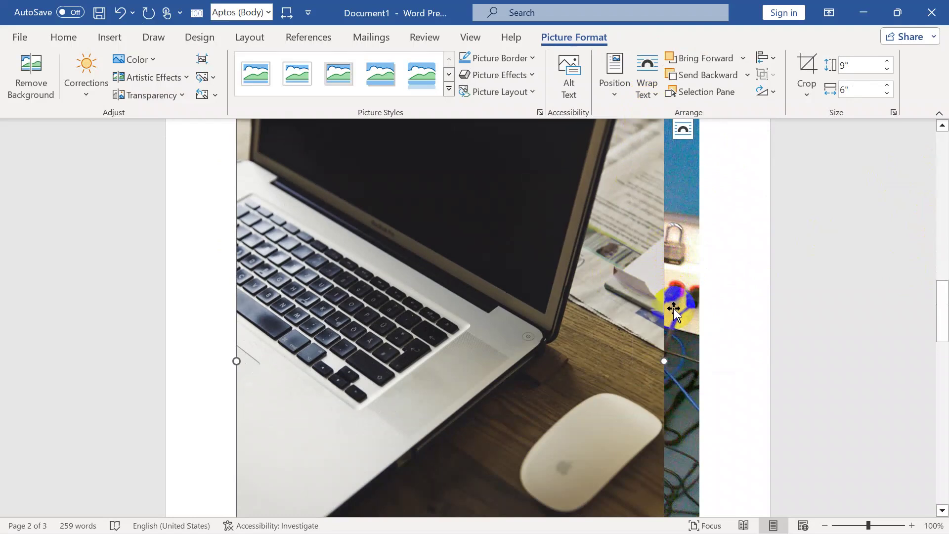
Step: Set the desktop computer photo's wrapping to In Front of Text and move it over the sample text on the first page
left_click_drag(673, 308, 678, 309)
left_click(646, 92)
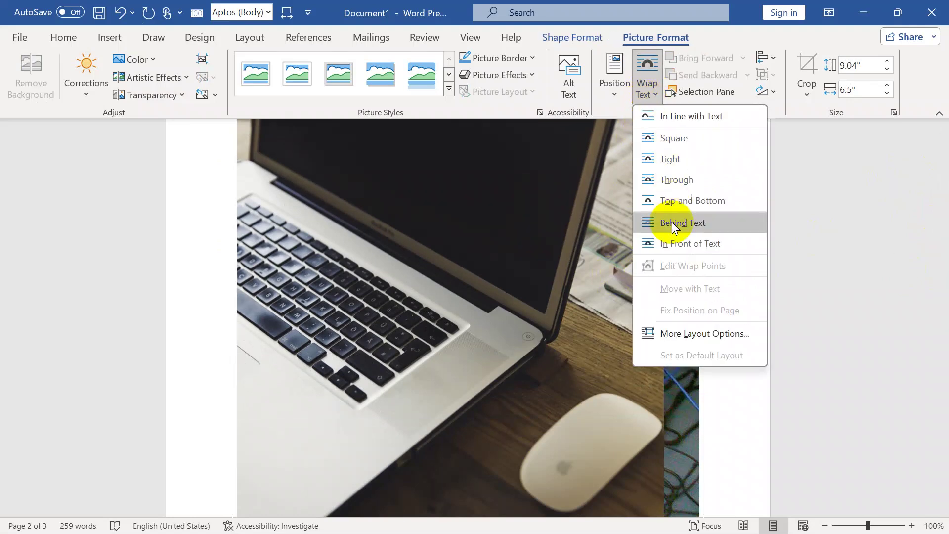
left_click(662, 243)
left_click_drag(553, 304, 509, 407)
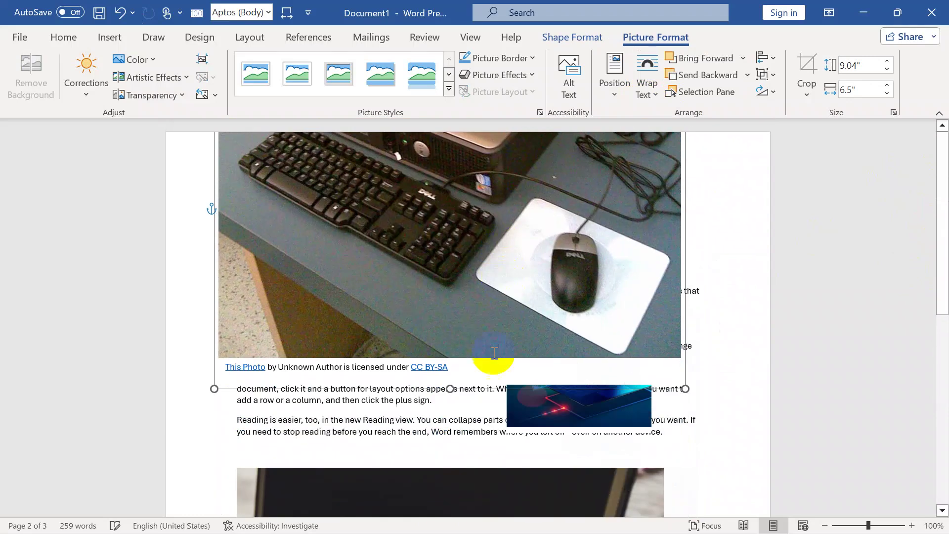
Step: Move the silver laptop photo up onto the first page and set its text wrapping to In Front of Text
left_click_drag(478, 483, 483, 203)
left_click_drag(944, 267, 905, 491)
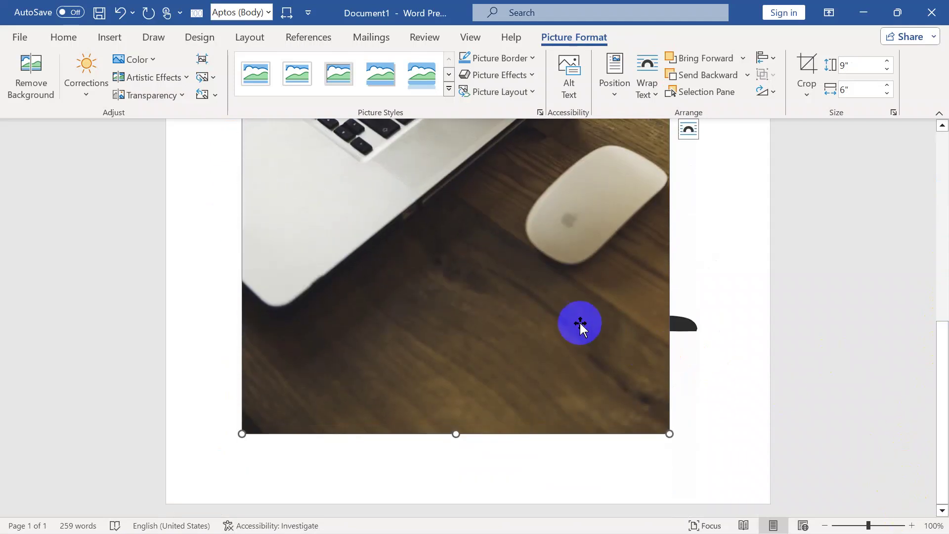
left_click(642, 97)
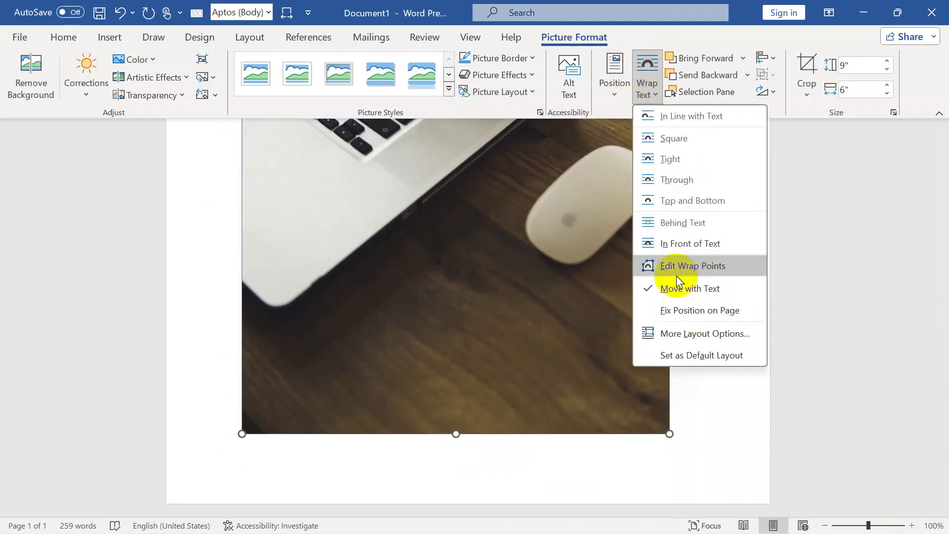
left_click(673, 244)
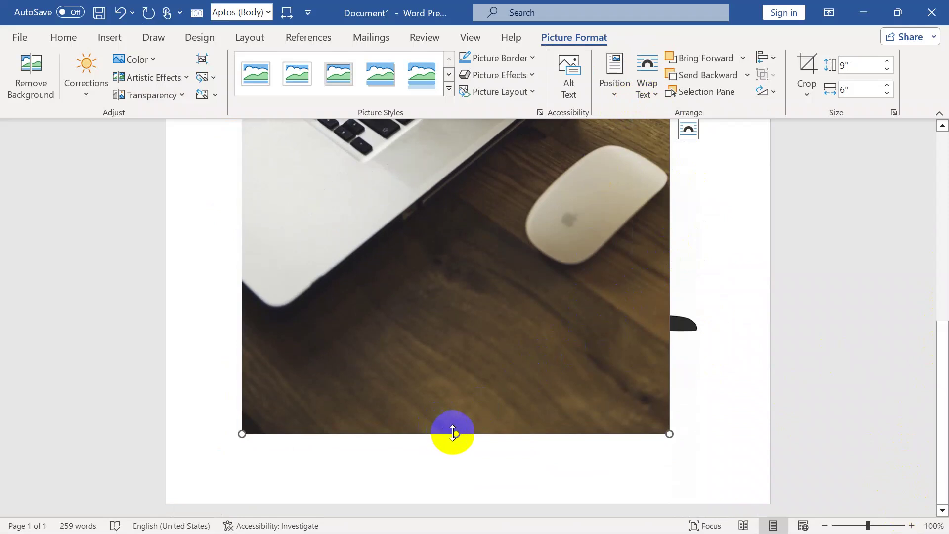
Step: Reduce the silver laptop photo's height to about 6.61", then shrink it from its upper corner to roughly half its width
left_click_drag(452, 434, 445, 357)
left_click(632, 336)
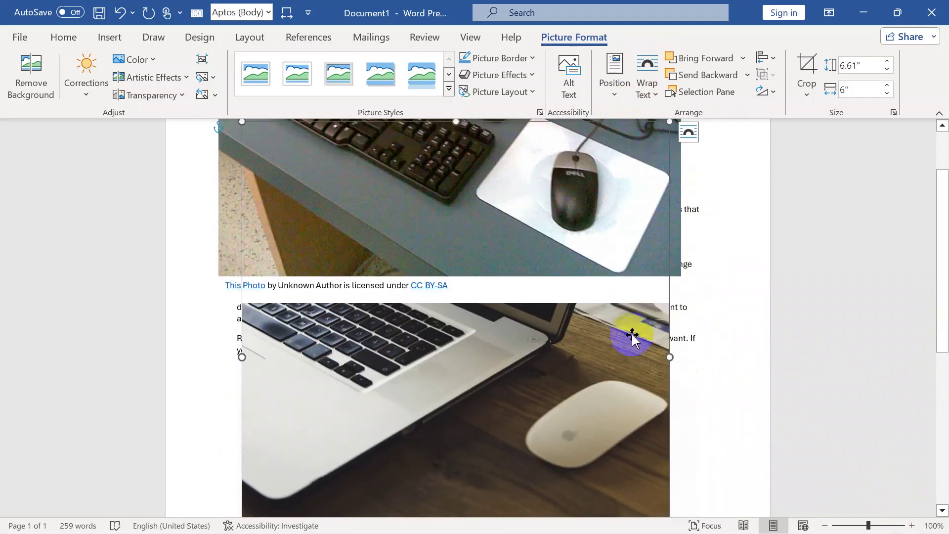
left_click_drag(936, 332, 940, 279)
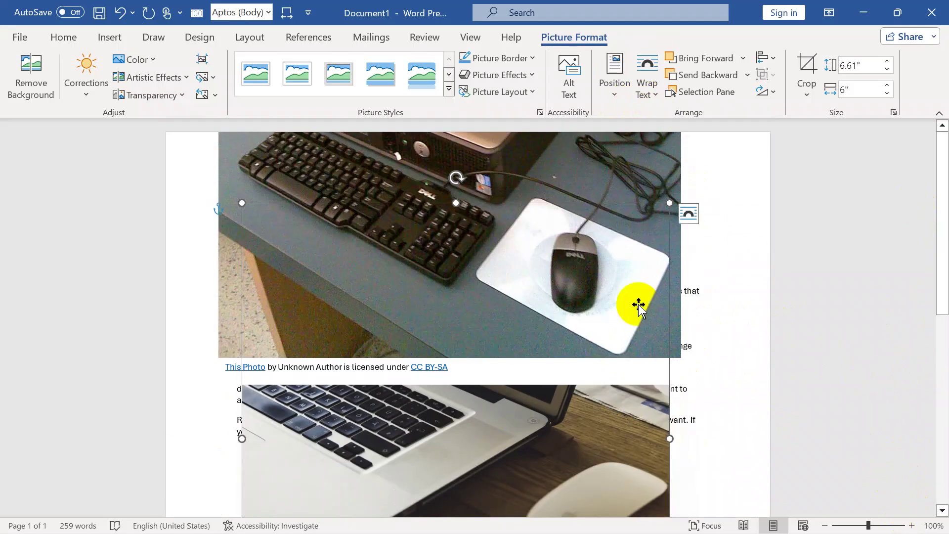
left_click_drag(669, 204, 470, 451)
Step: Shrink the desktop computer illustration to about 3.34" high by 4.45" wide and set its text wrapping to In Front of Text
scroll(470, 451, "down", 5)
left_click(593, 391)
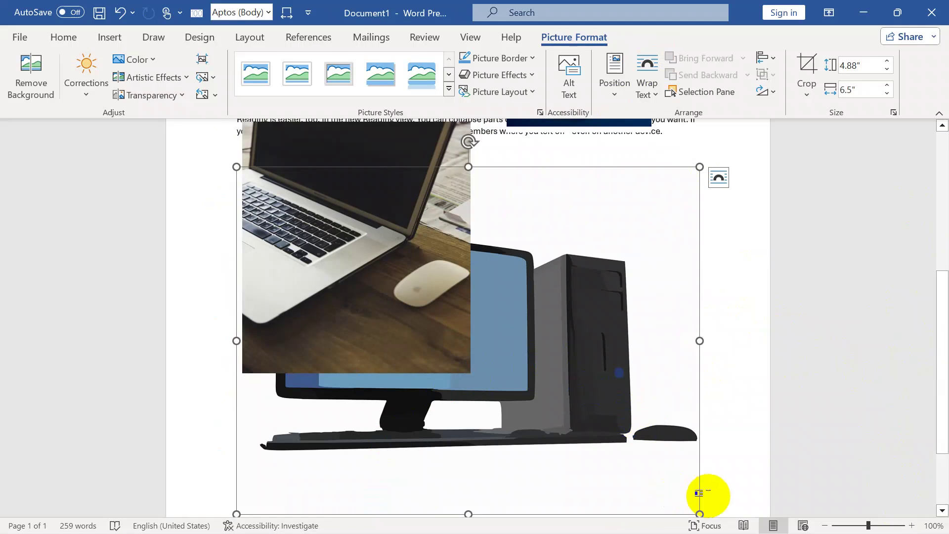
left_click_drag(699, 514, 552, 399)
left_click_drag(509, 332, 604, 328)
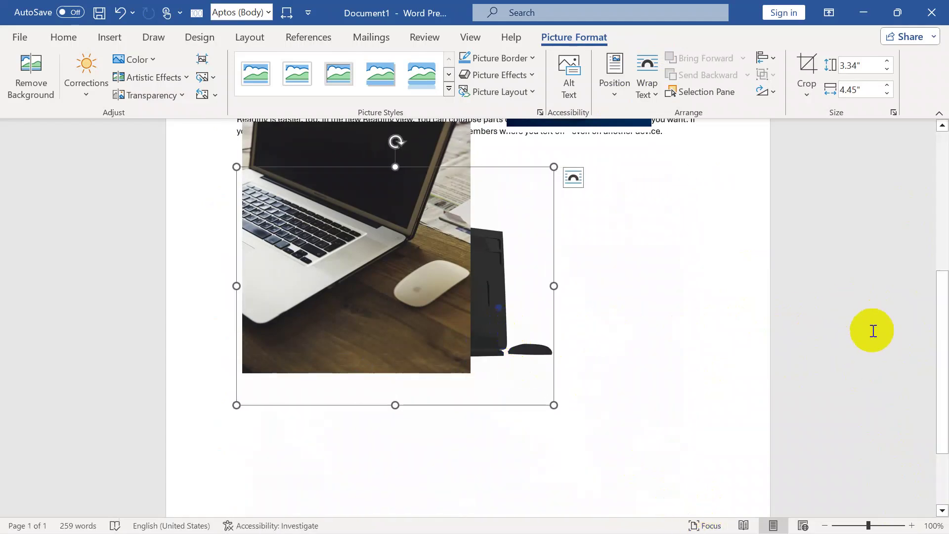
left_click(648, 91)
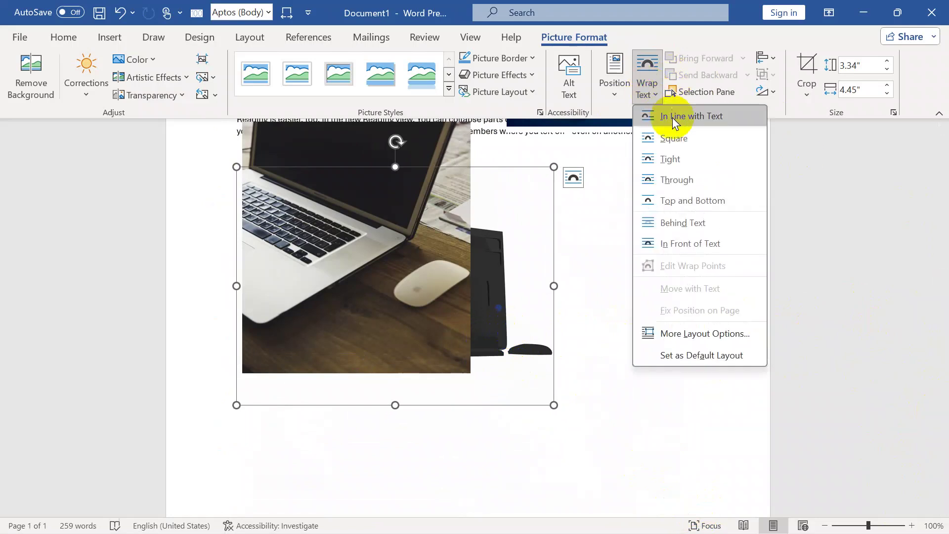
left_click(669, 246)
Step: Shrink the desktop computer photo to about 2.56" high by 3.97" wide and place it over the middle of the paragraphs
left_click_drag(933, 371, 939, 233)
left_click(585, 354)
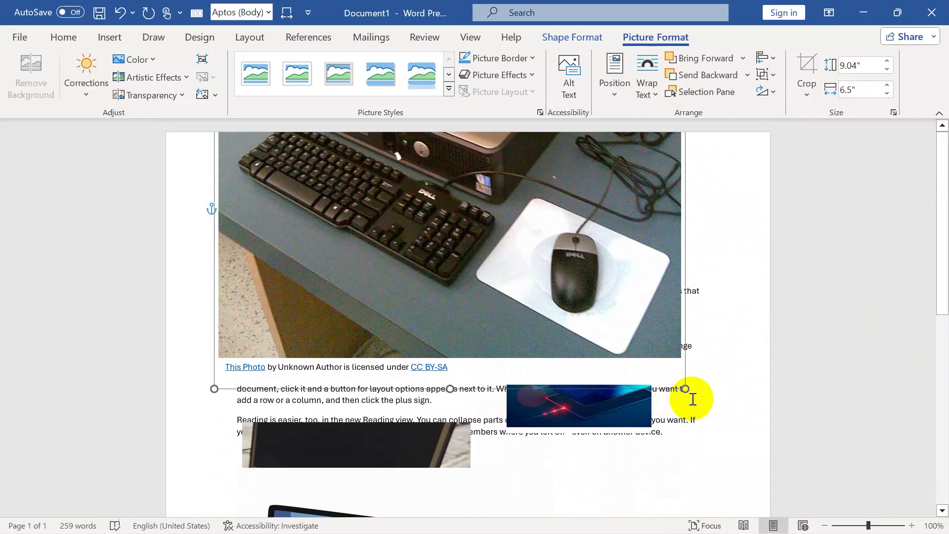
left_click_drag(684, 385, 467, 364)
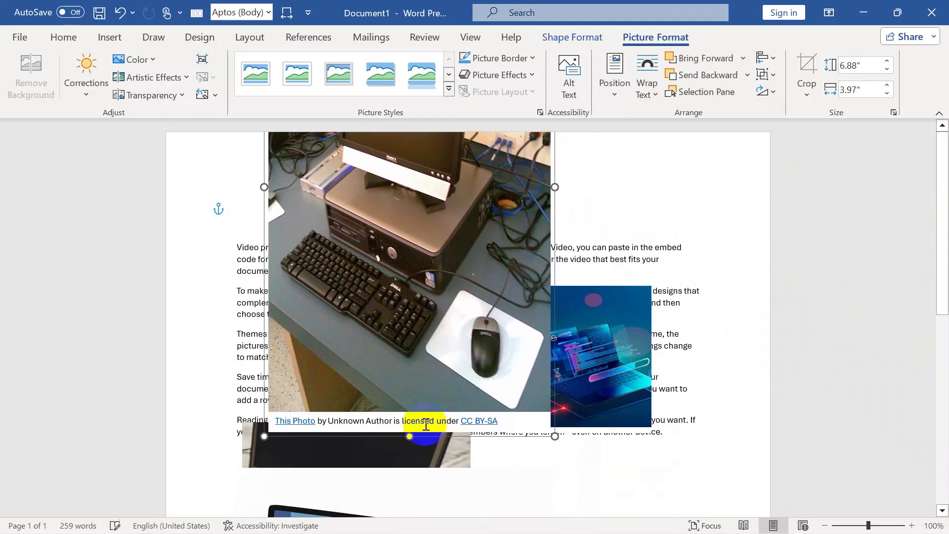
left_click_drag(407, 435, 417, 250)
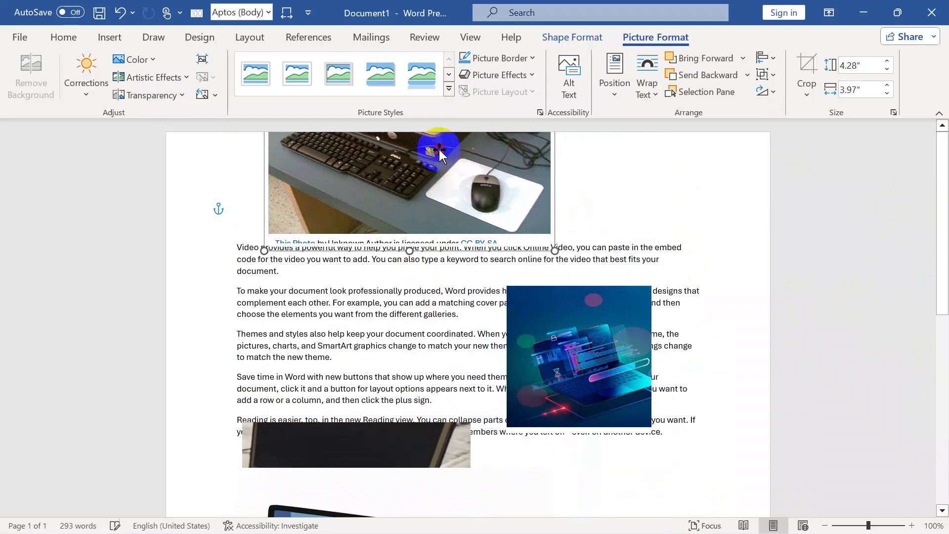
left_click_drag(447, 315, 421, 385)
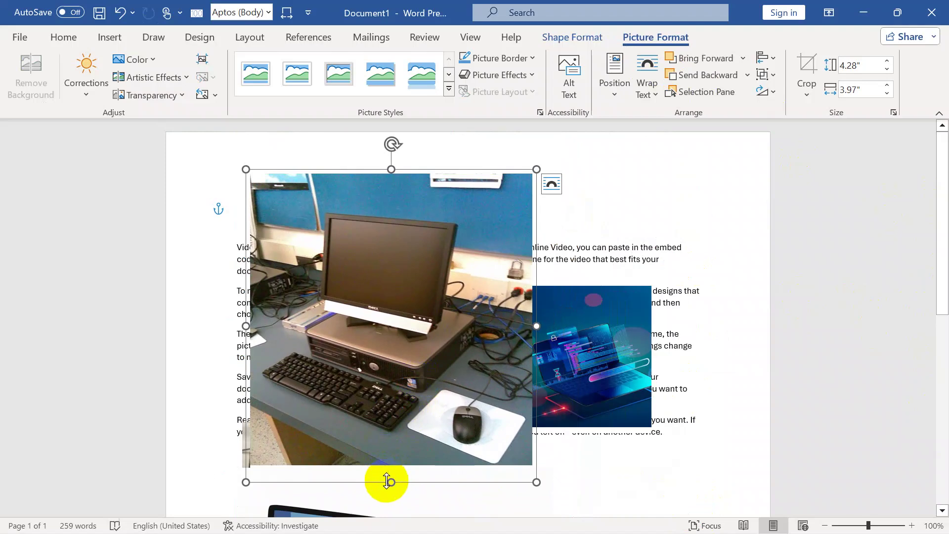
left_click_drag(391, 479, 389, 354)
left_click_drag(372, 314, 426, 327)
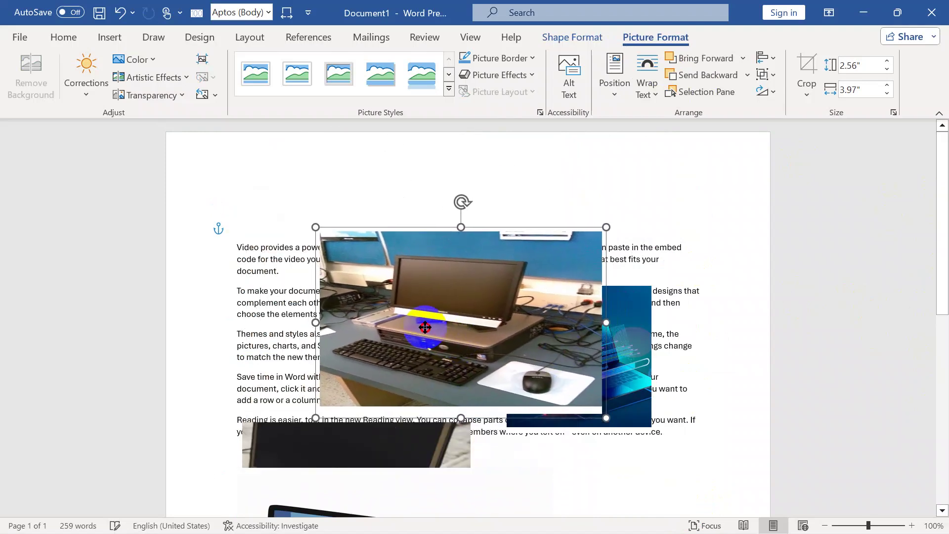
Step: Move the silver laptop photo and the desktop illustration up over the text so that they overlap the desktop computer photo
left_click_drag(349, 432, 443, 293)
left_click_drag(314, 504, 284, 284)
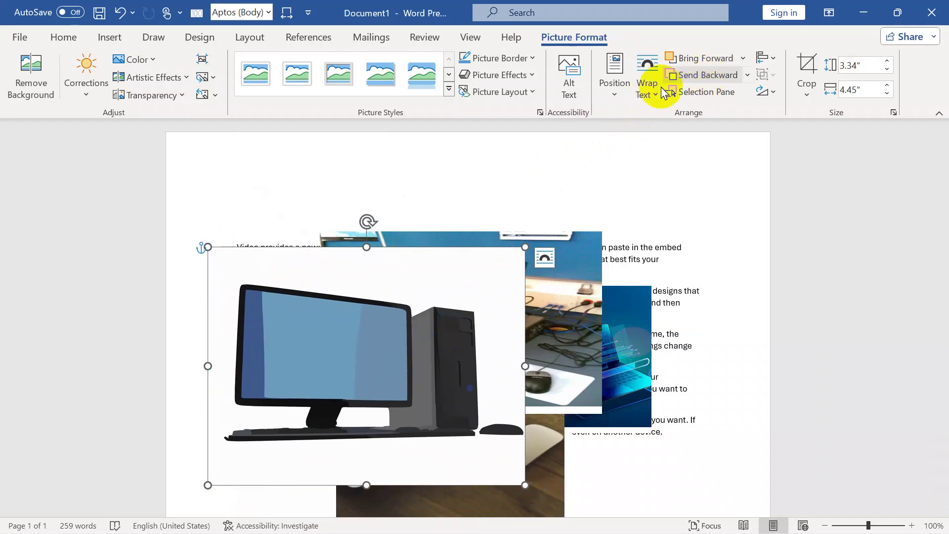
scroll(723, 67, "up", 1)
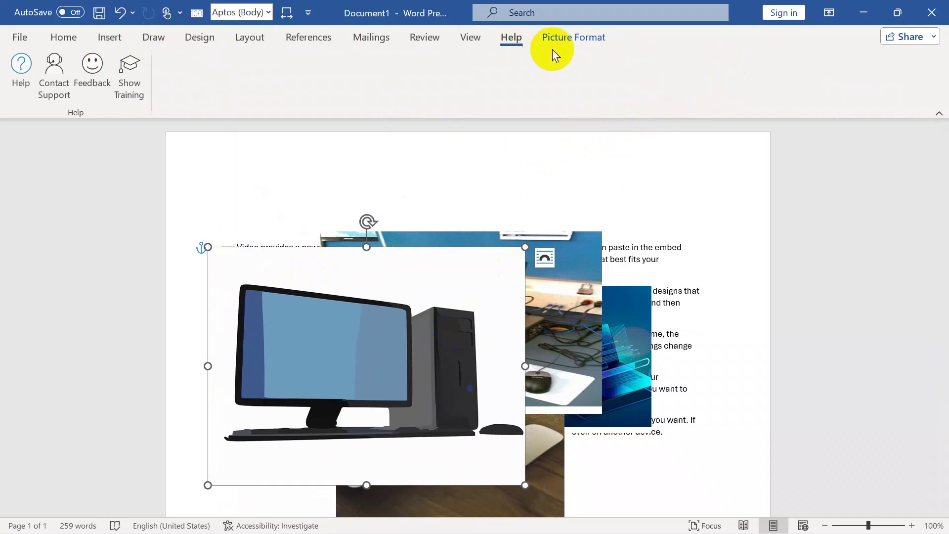
scroll(555, 53, "down", 1)
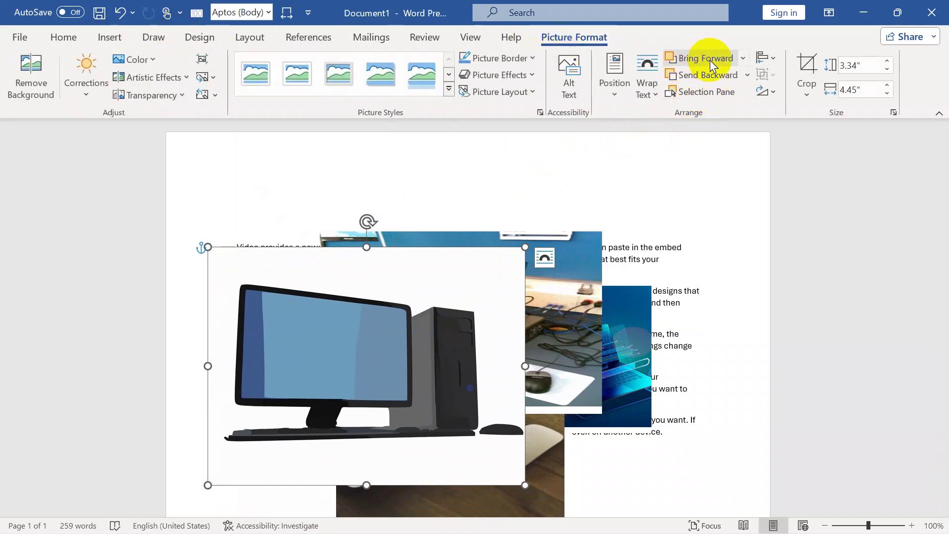
Step: Apply Bring Forward and Bring to Front to the desktop computer illustration
left_click(465, 361)
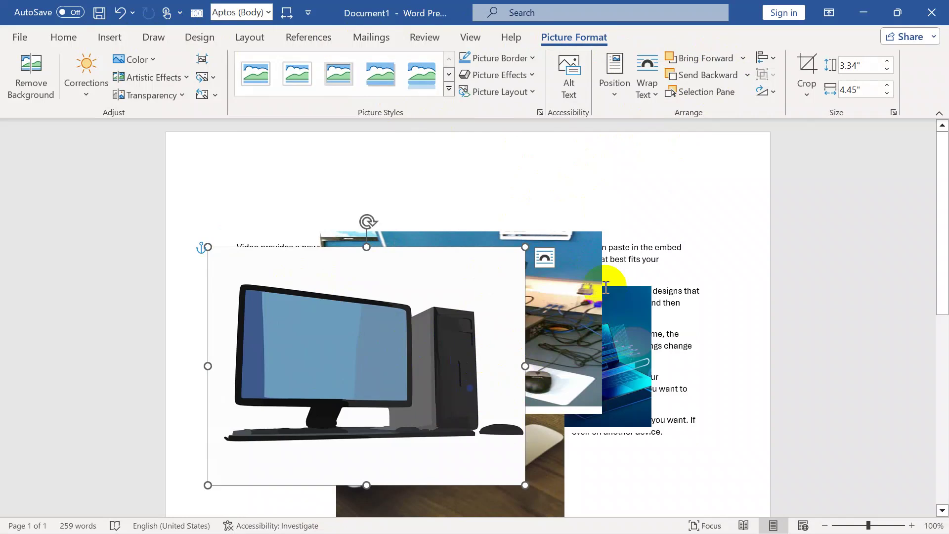
left_click(636, 423)
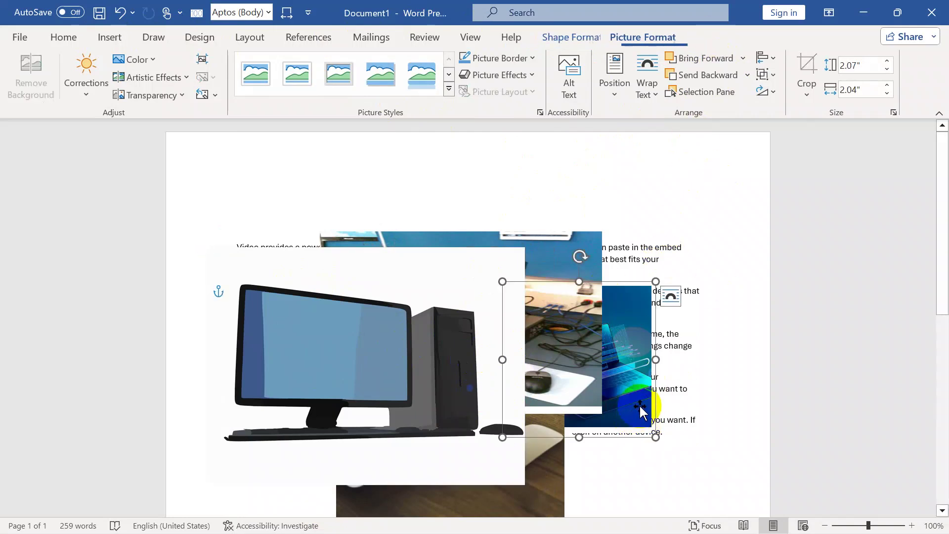
left_click(433, 375)
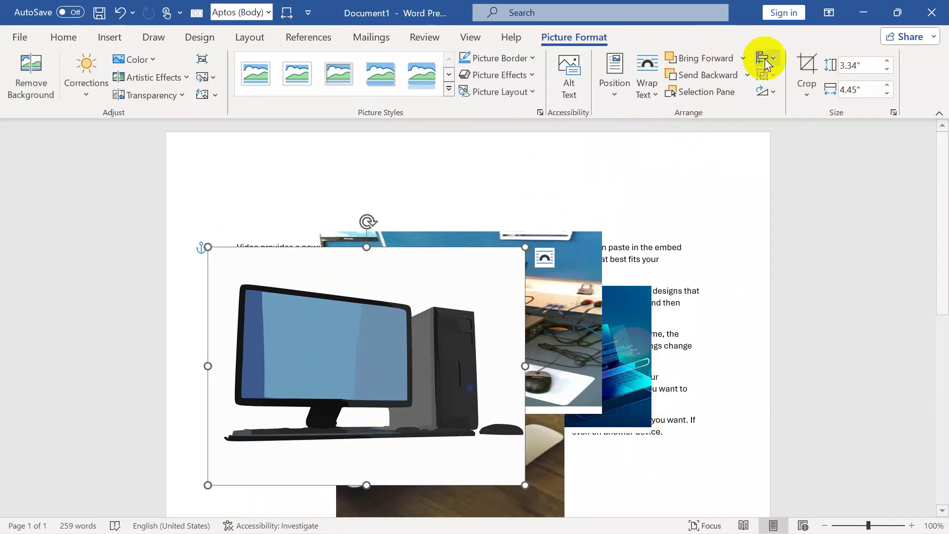
left_click(742, 58)
left_click(713, 79)
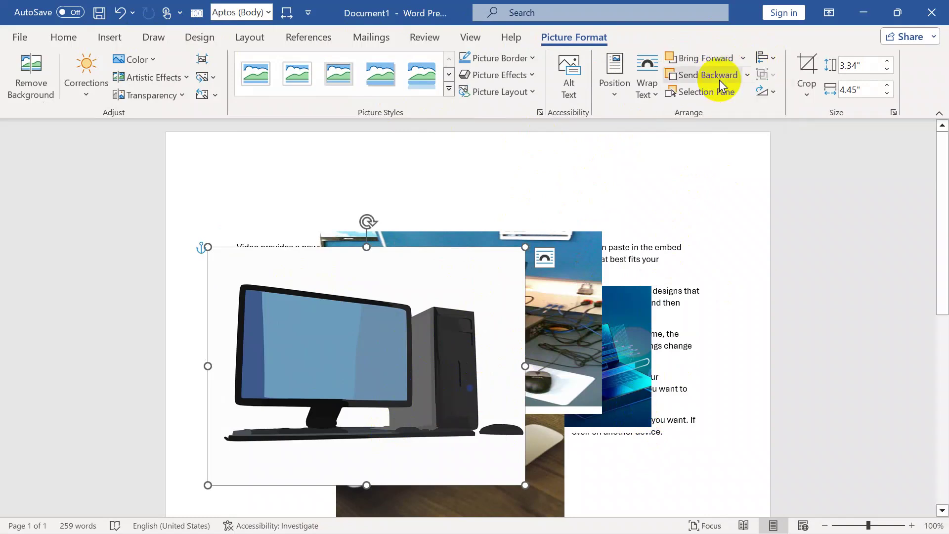
left_click(743, 59)
left_click(718, 100)
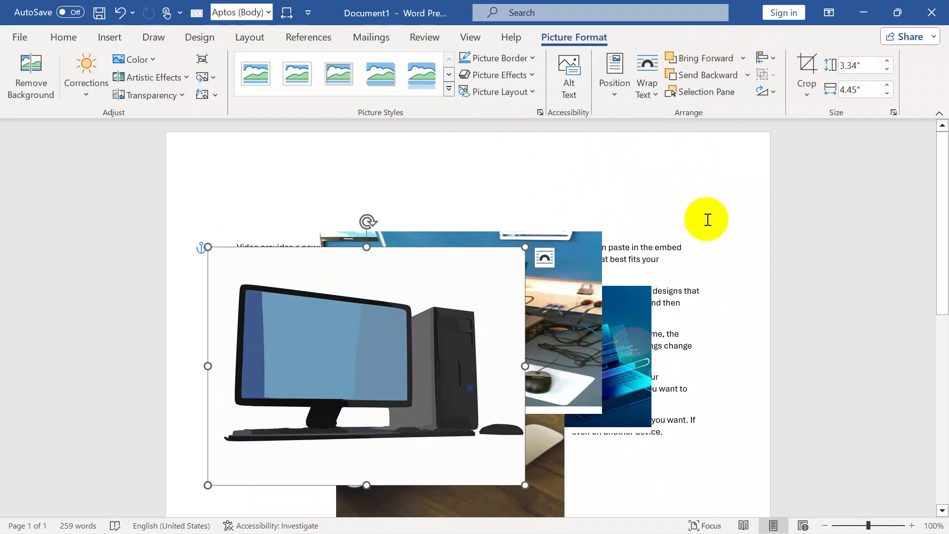
Step: Bring the blue laptop picture forward one layer at a time, three times, and move it over the desktop illustration's tower
left_click(626, 374)
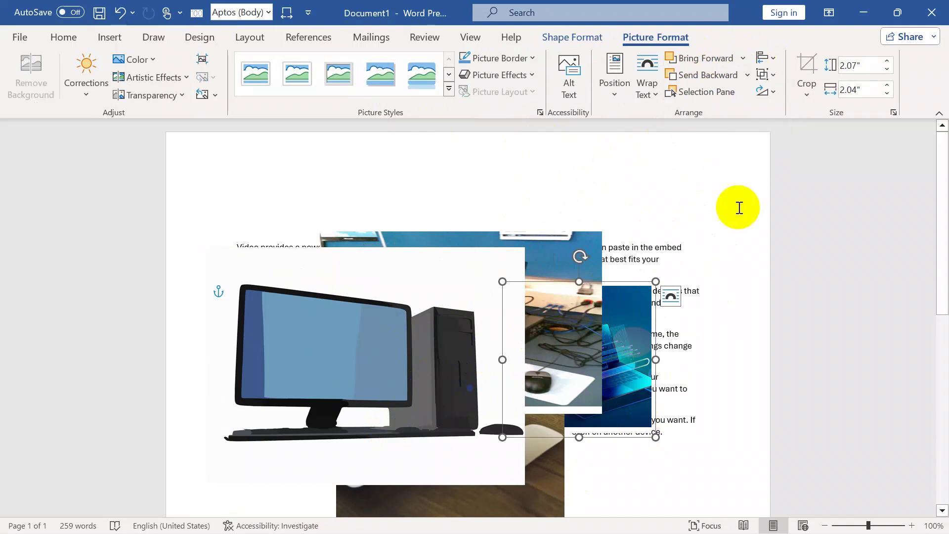
left_click(741, 59)
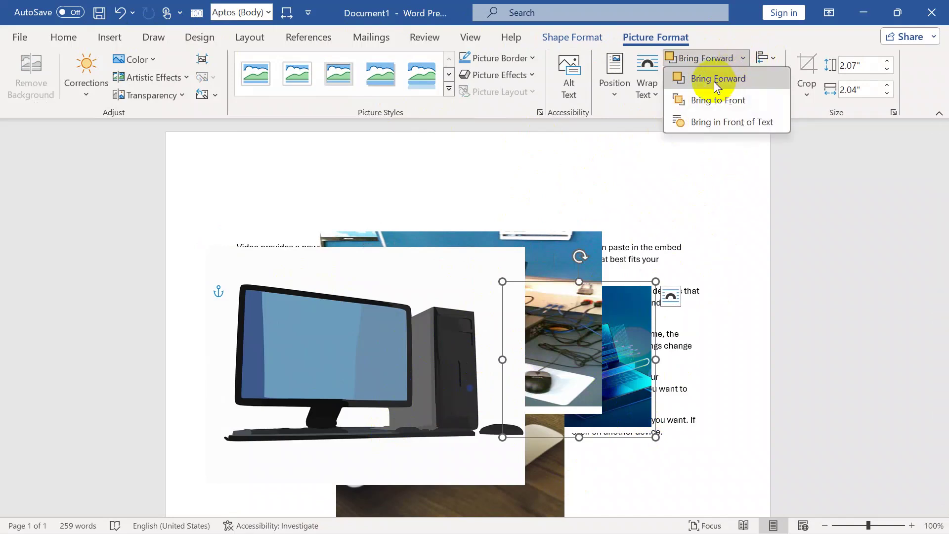
left_click(713, 79)
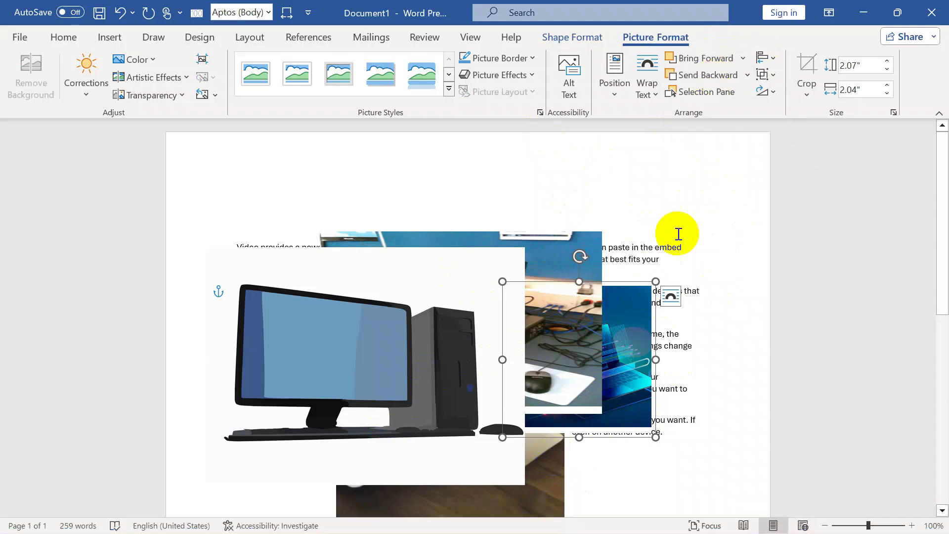
left_click(745, 60)
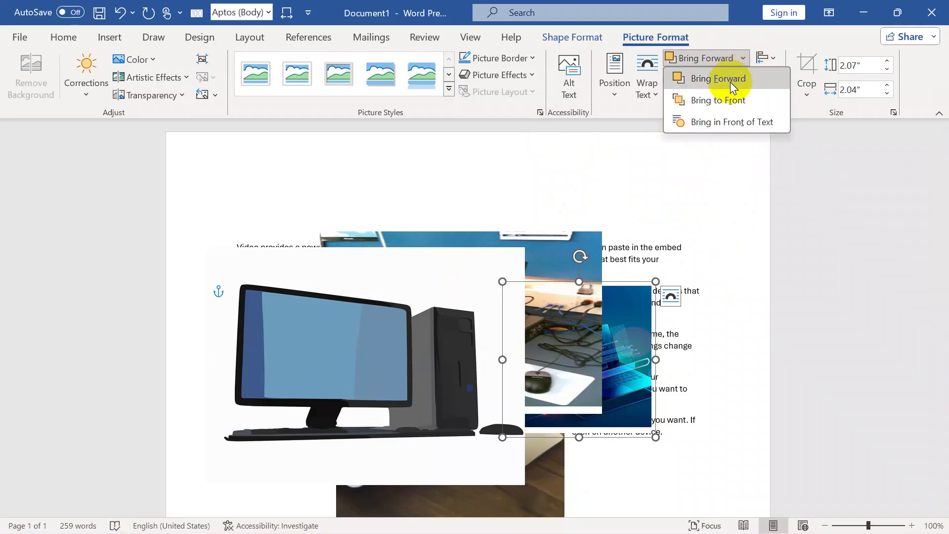
left_click(703, 81)
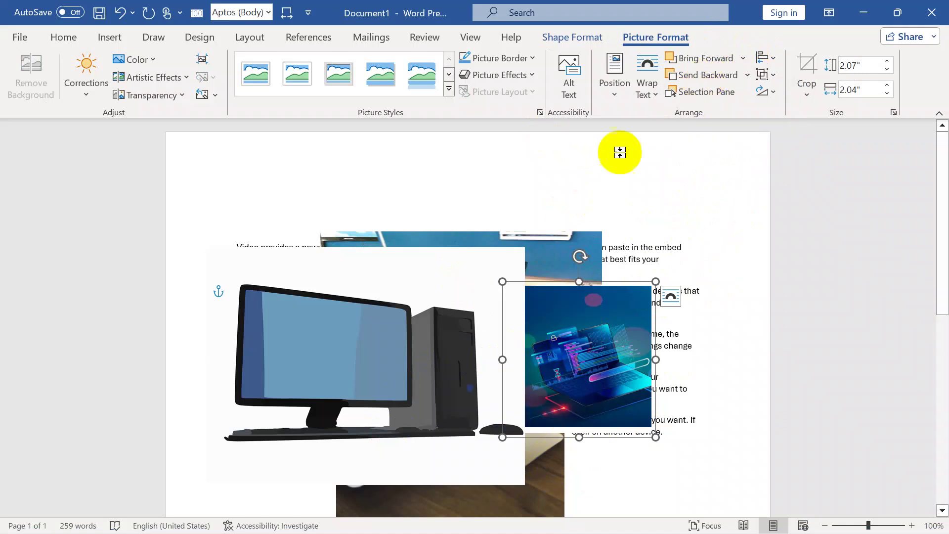
left_click(744, 60)
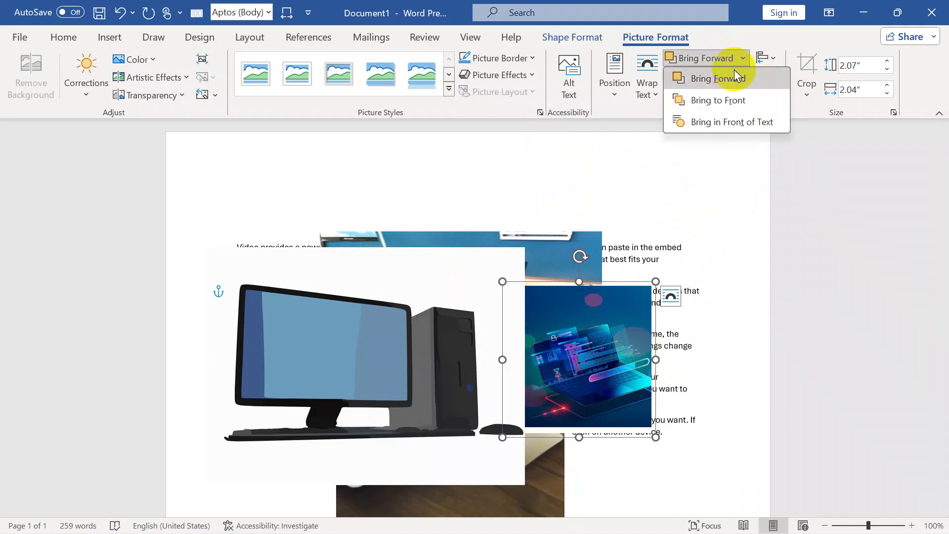
left_click(692, 86)
left_click_drag(547, 366, 461, 375)
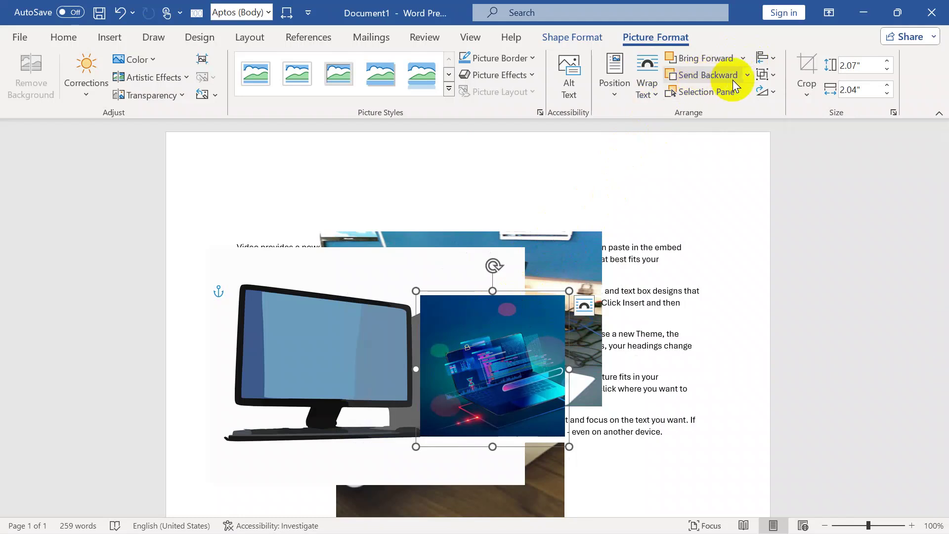
Step: Send the blue laptop picture backward one layer at a time, three times, behind the overlapping pictures
left_click(747, 75)
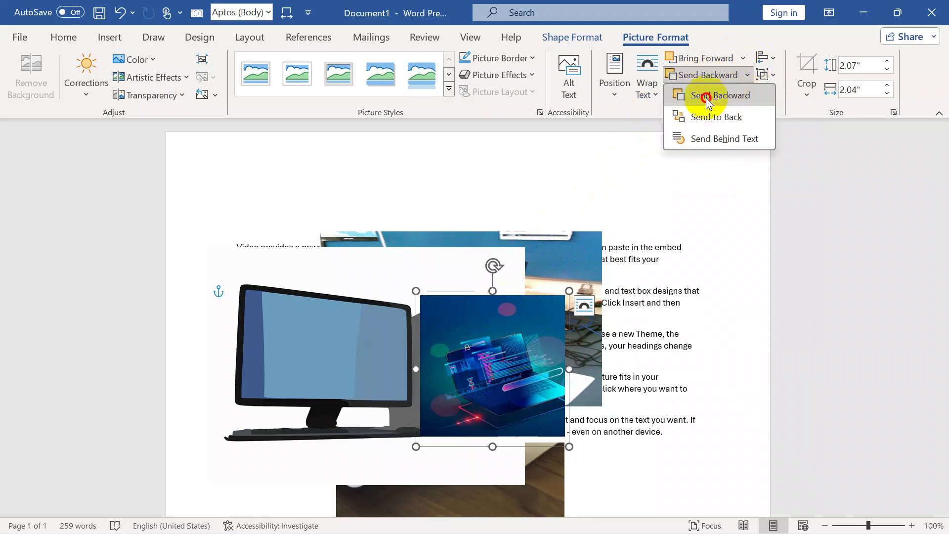
left_click(706, 95)
left_click(748, 75)
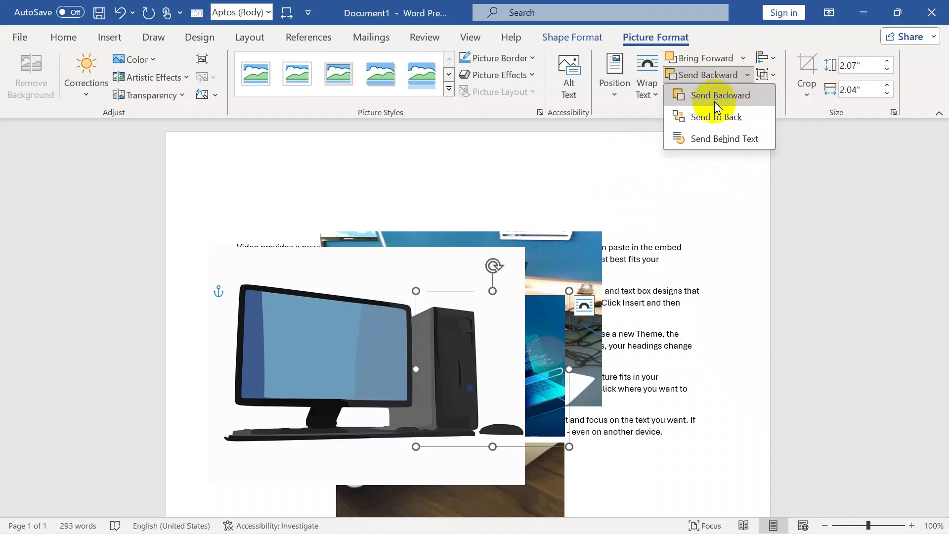
left_click(715, 96)
left_click(747, 74)
left_click(732, 97)
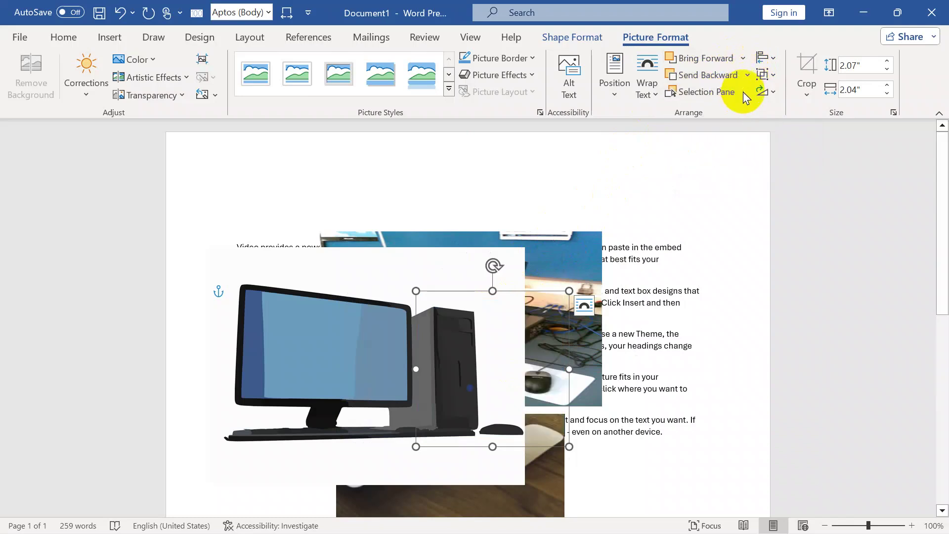
Step: Move the blue laptop picture slightly right and down, and bring it to the front of all the pictures
left_click_drag(568, 344, 597, 353)
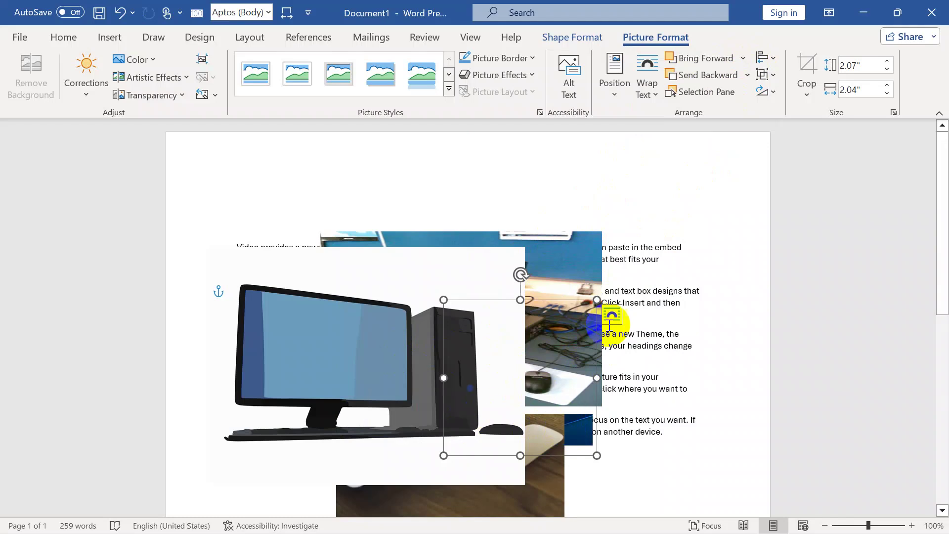
left_click(744, 57)
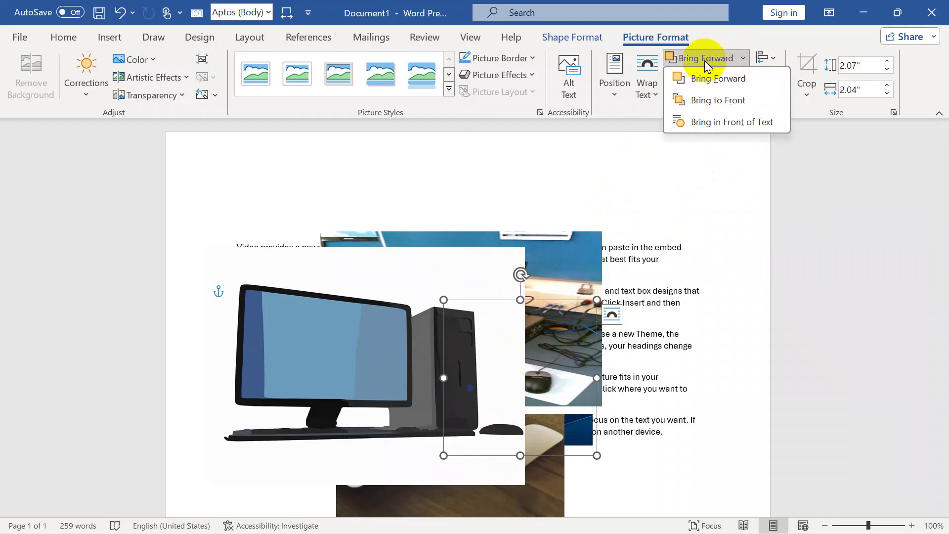
left_click(717, 102)
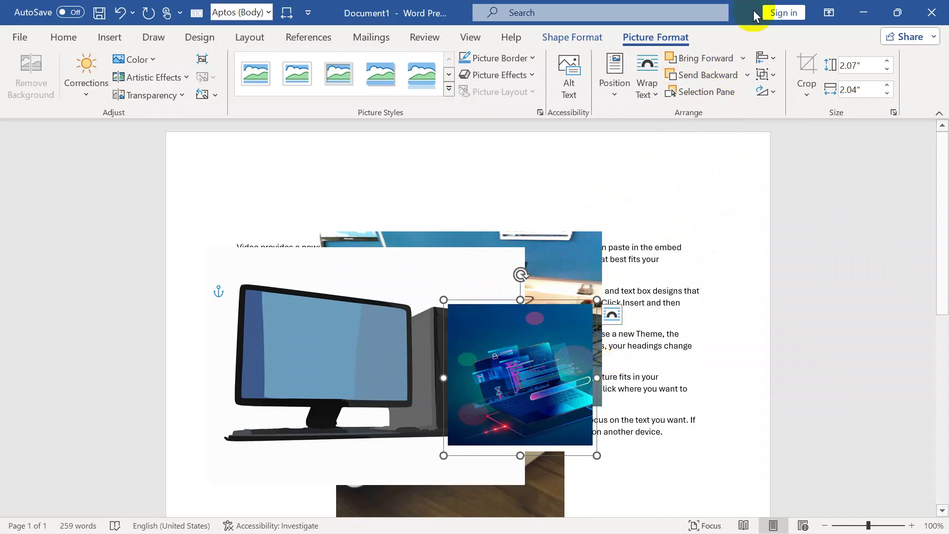
Step: Send the blue laptop picture to the back, behind all the other pictures
left_click(747, 75)
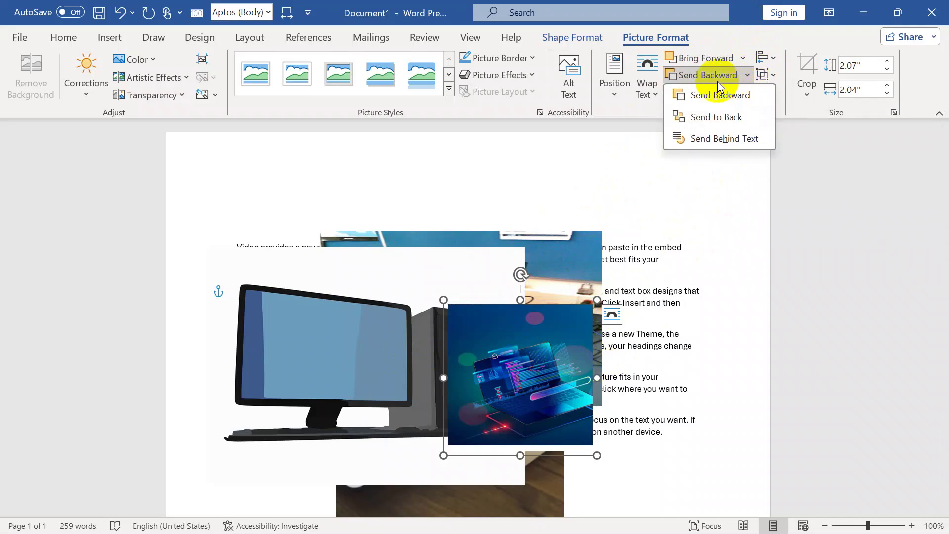
left_click(717, 119)
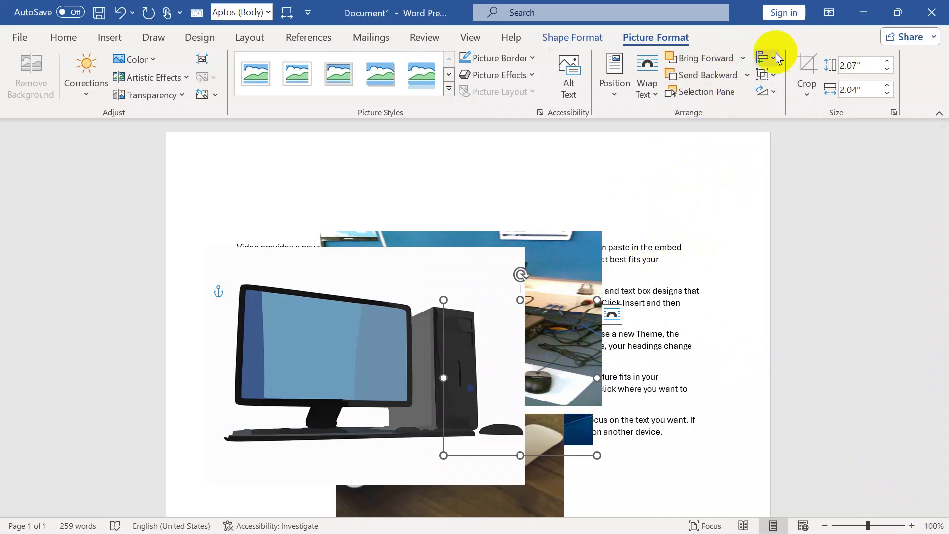
left_click(744, 59)
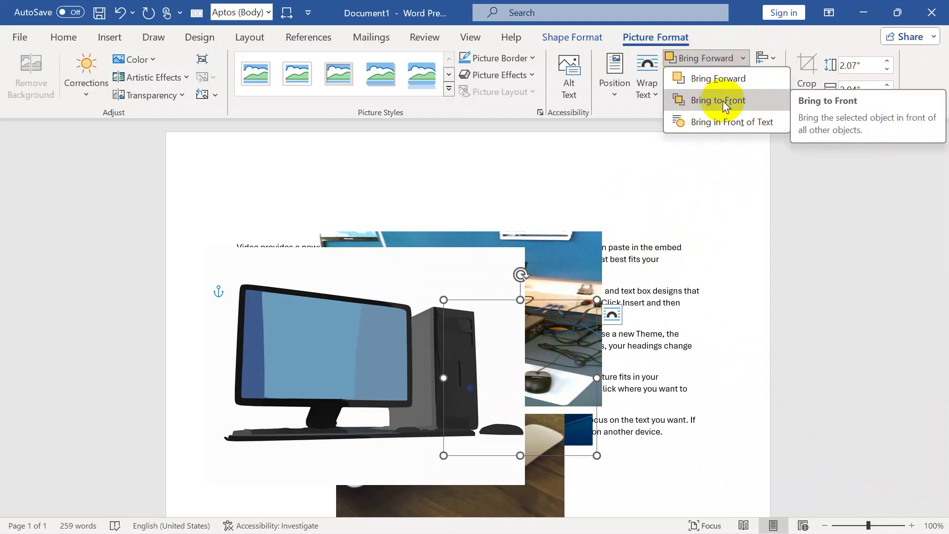
left_click(783, 171)
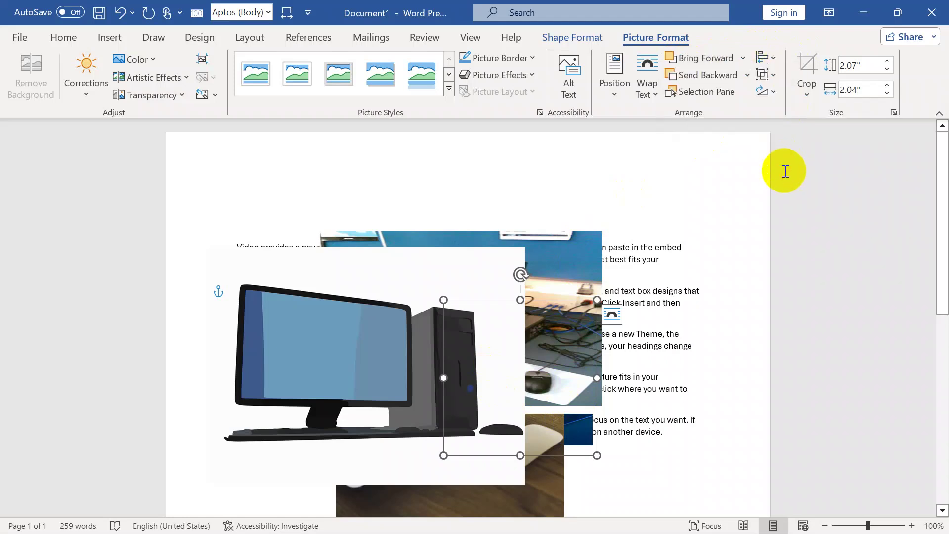
left_click(761, 80)
left_click(746, 74)
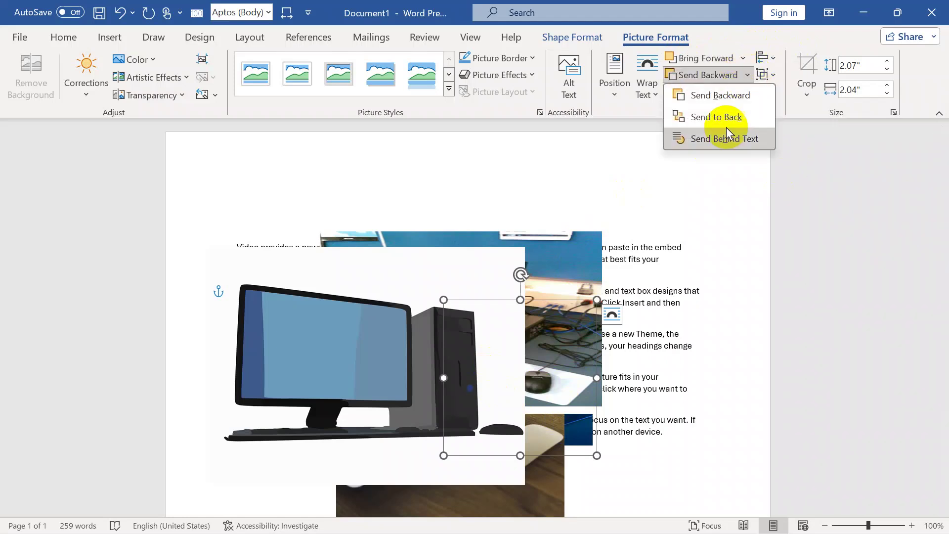
left_click(709, 196)
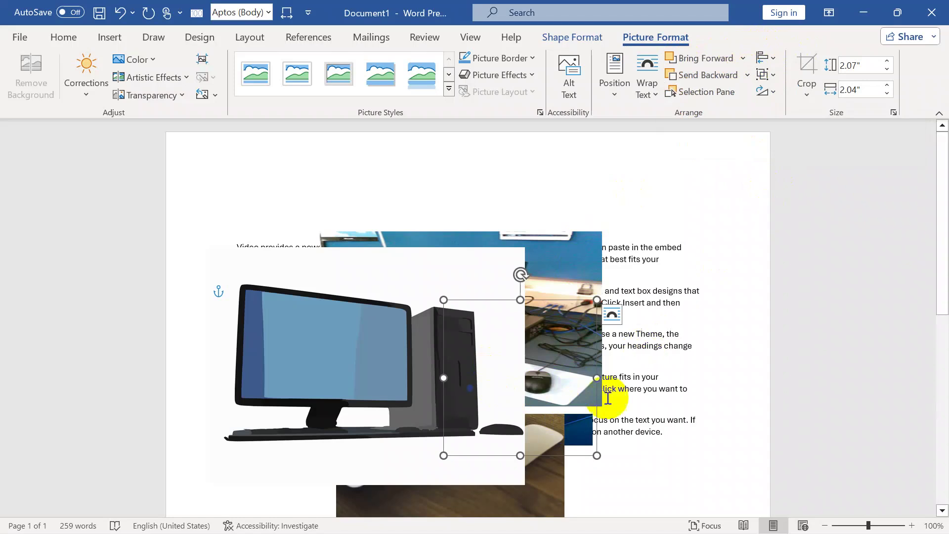
Step: Move the blue laptop picture right over the text, and shift the other three pictures left, away from it
left_click_drag(585, 429, 697, 423)
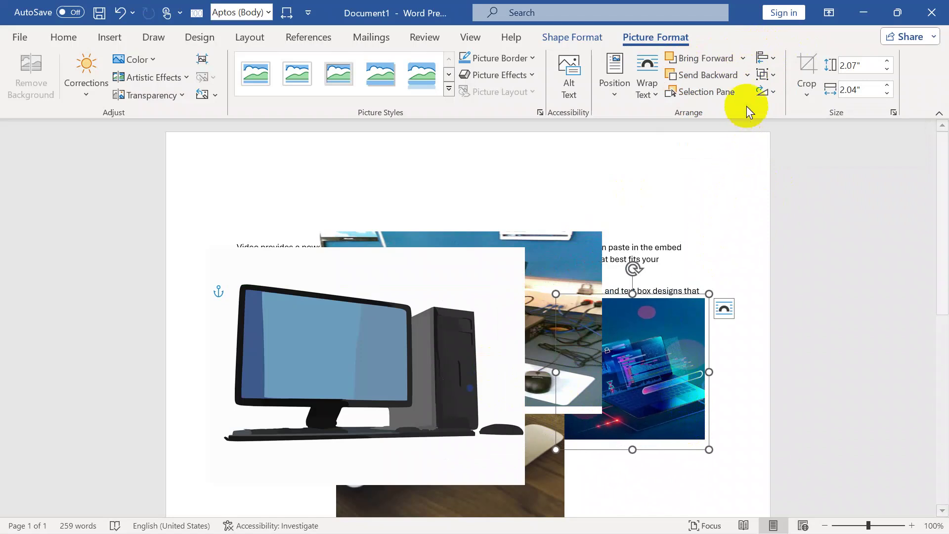
right_click(670, 346)
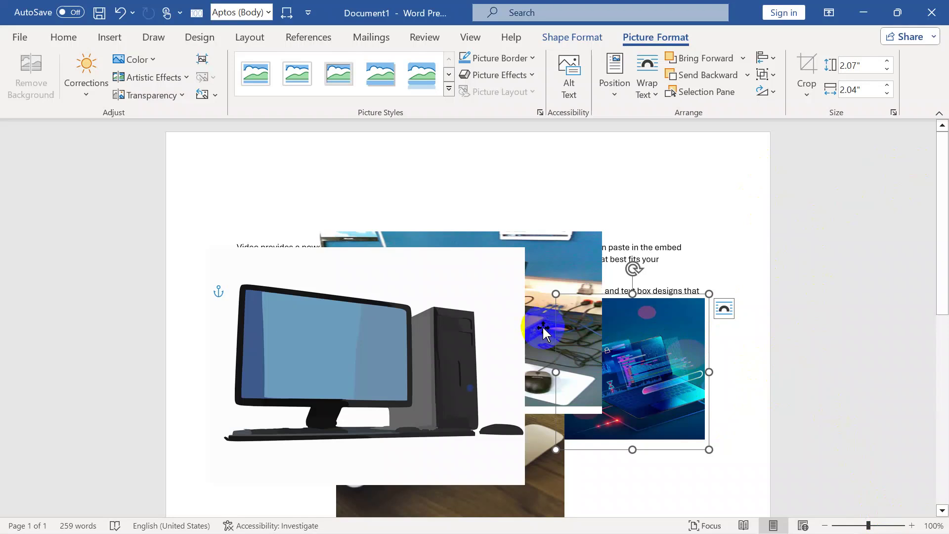
left_click(459, 297)
left_click_drag(460, 297, 422, 292)
left_click_drag(509, 254, 396, 239)
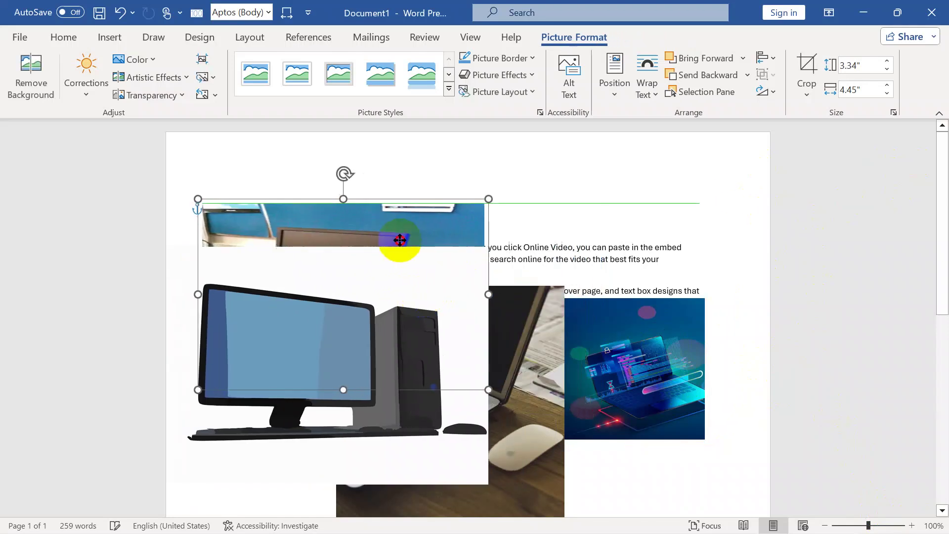
left_click_drag(500, 451, 381, 432)
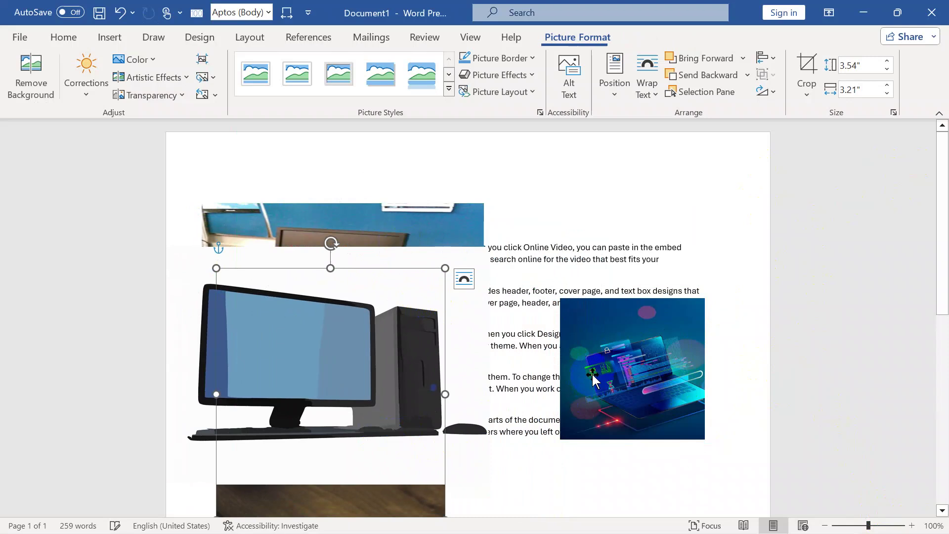
Step: Move the blue laptop picture slightly up and left over the text, and enlarge it to about 2.65" by 2.55"
left_click_drag(592, 374, 549, 336)
left_click(675, 410)
left_click_drag(667, 412, 704, 453)
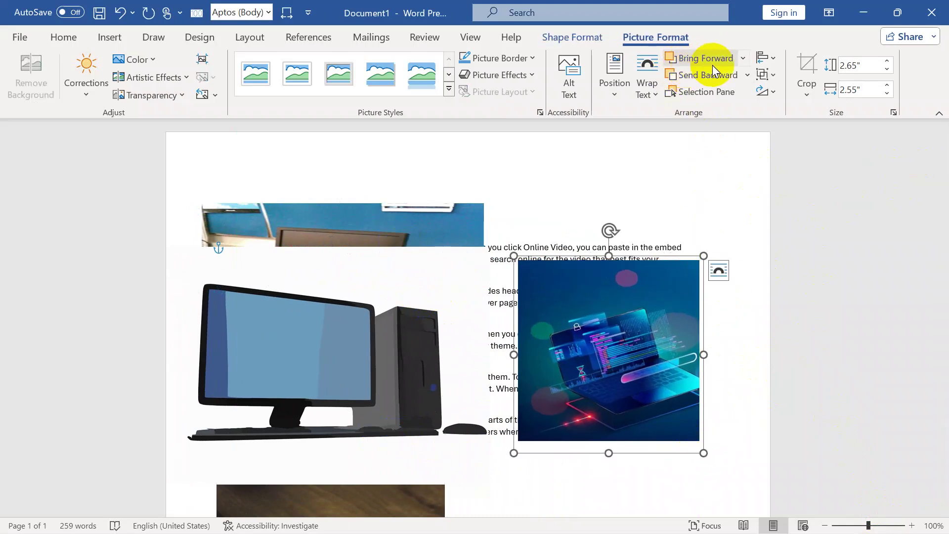
Step: Send the blue laptop picture behind the text, and bring it back in front of the text
left_click(747, 75)
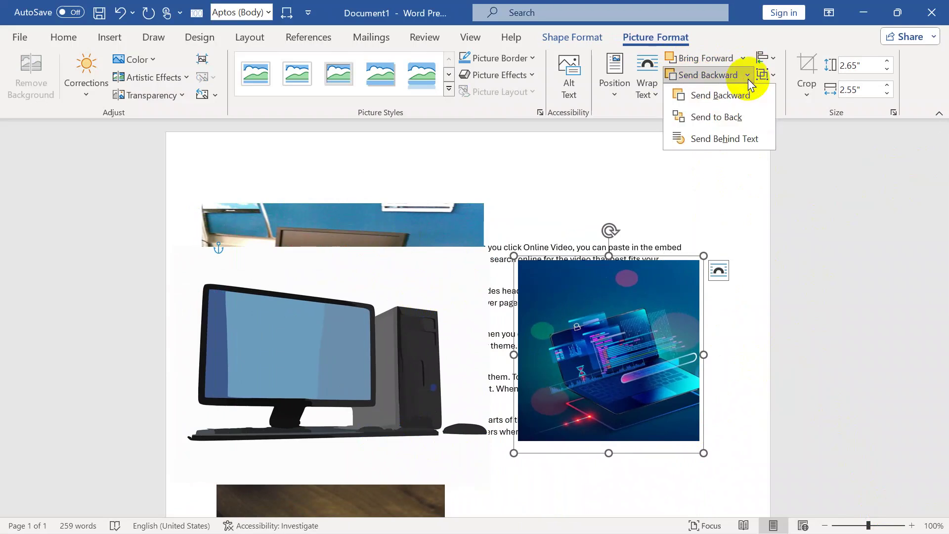
left_click(741, 144)
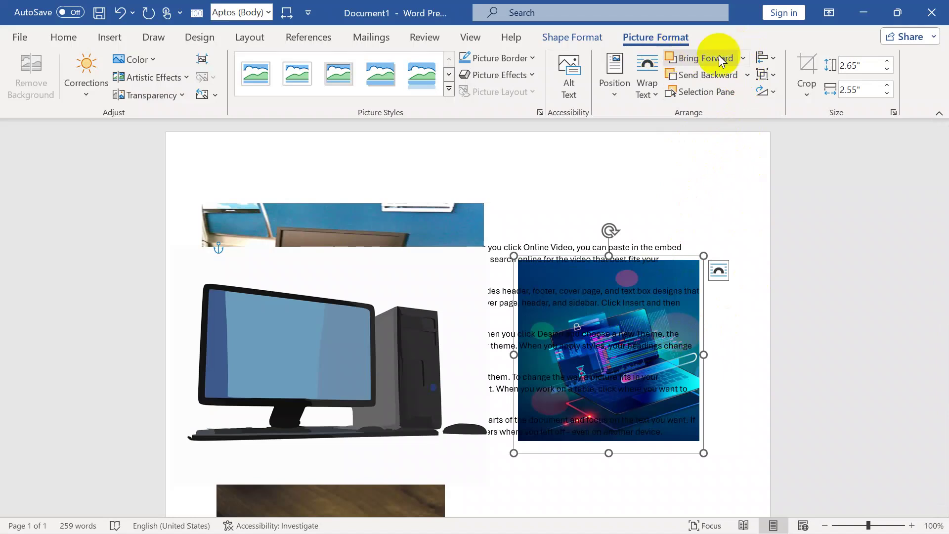
left_click(743, 59)
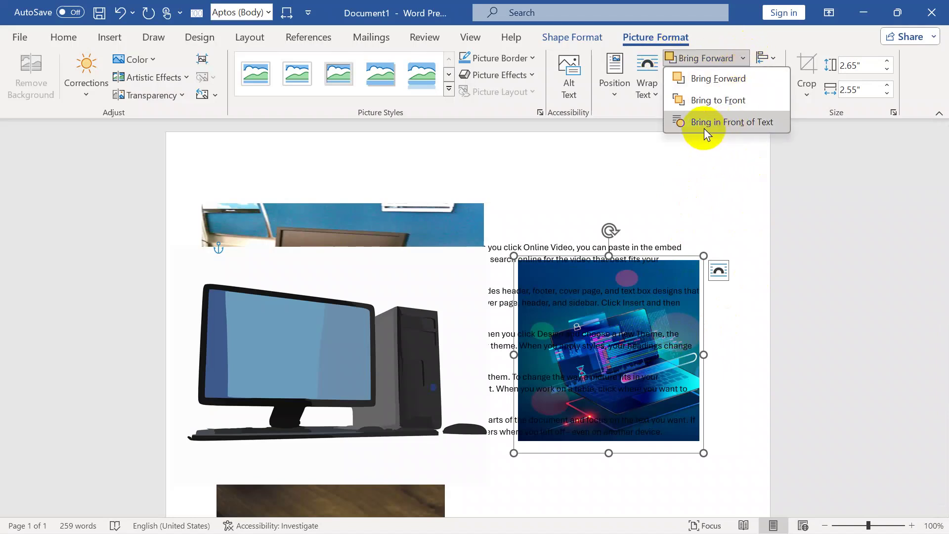
left_click(725, 123)
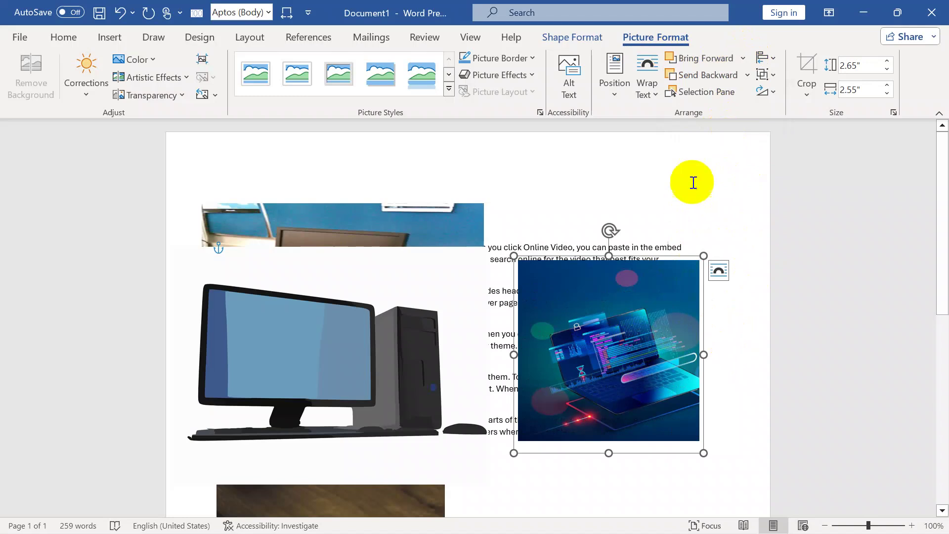
Step: Open the Selection pane and select Picture 4 and Picture 2 from its object list in turn
left_click(704, 97)
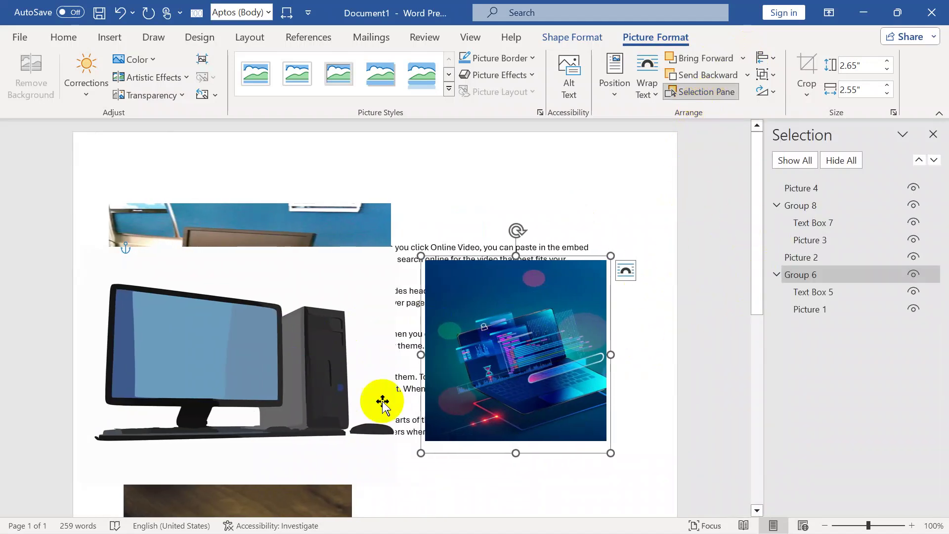
left_click(796, 188)
left_click(801, 257)
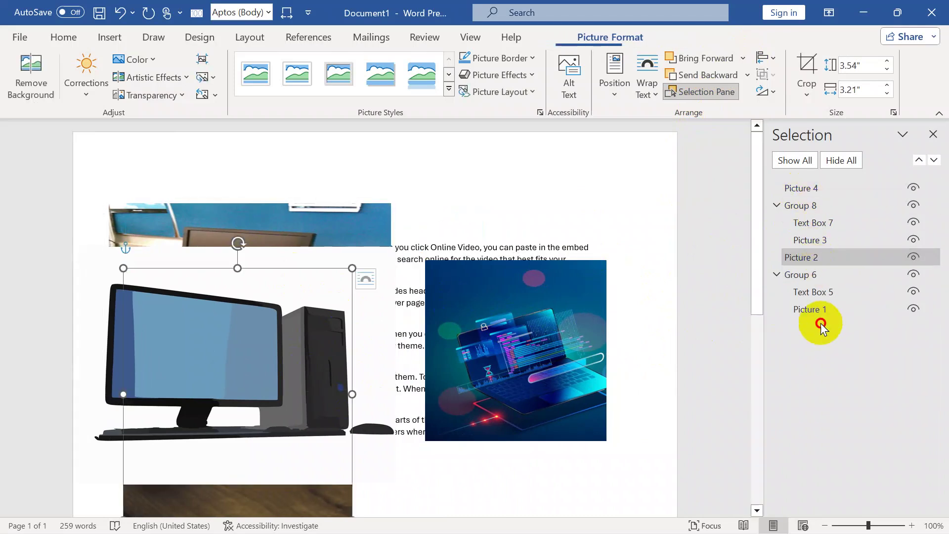
Step: Hide Picture 4, Group 8 and Picture 2 in the Selection pane, and switch Group 6's visibility off and on
left_click(913, 187)
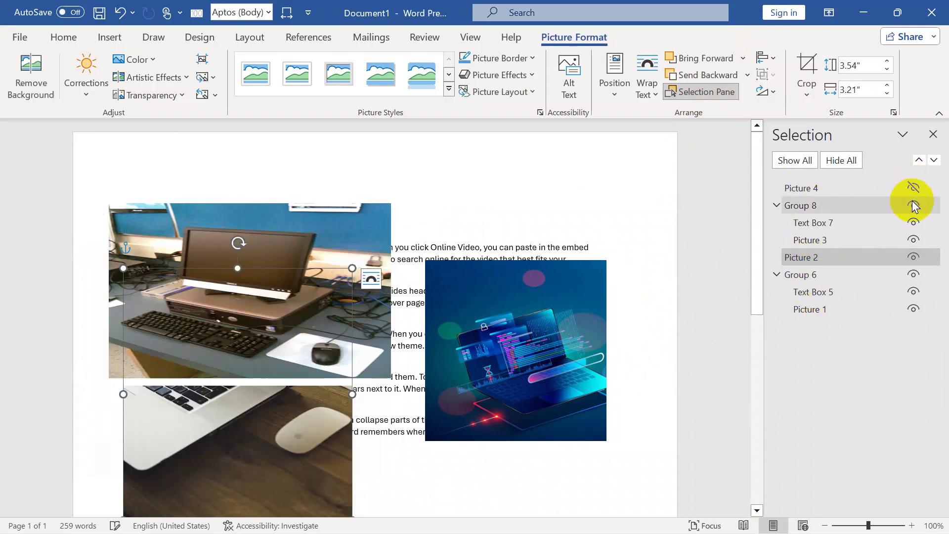
left_click(912, 204)
left_click(914, 256)
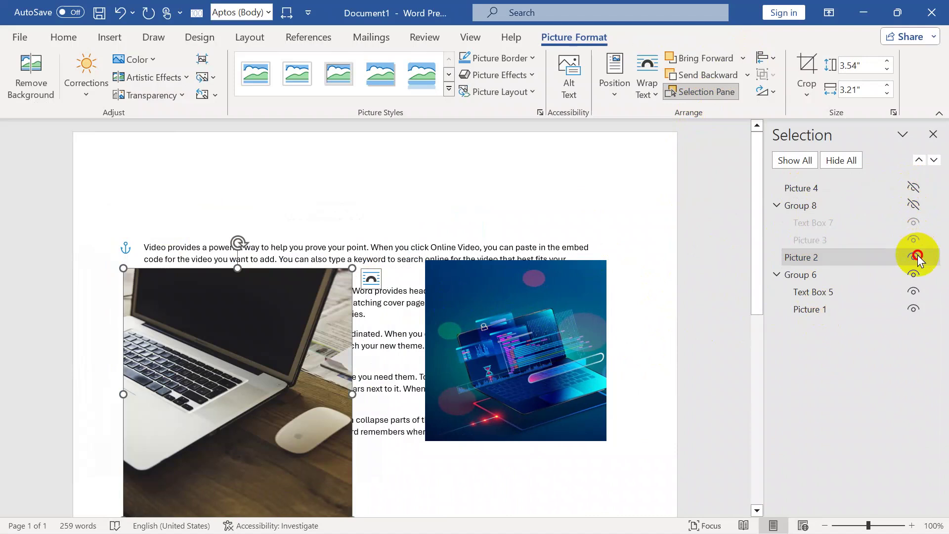
left_click(912, 274)
left_click(913, 275)
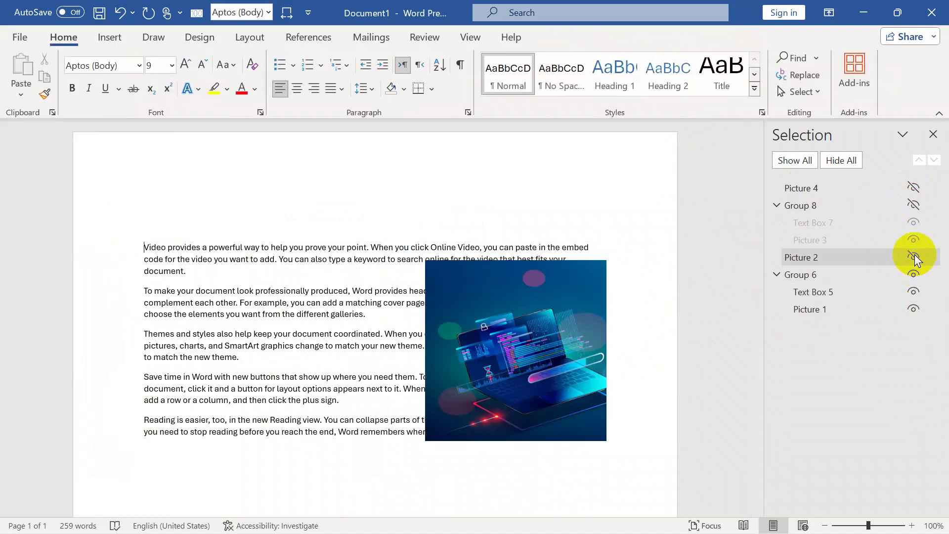
Step: Show the hidden Picture 2, Group 8 and Picture 4 again, and try hiding and showing all objects at once
left_click(914, 256)
left_click(912, 206)
left_click(913, 188)
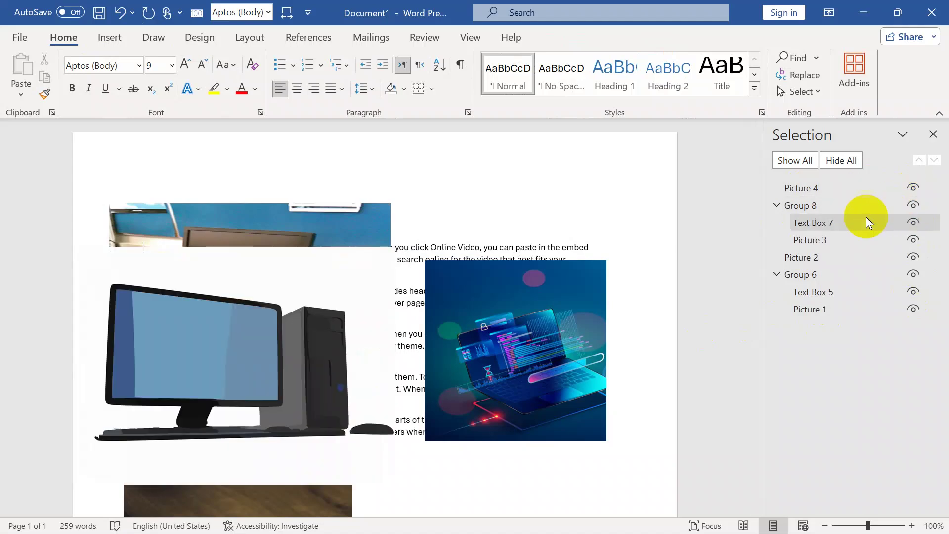
left_click(824, 160)
left_click(805, 157)
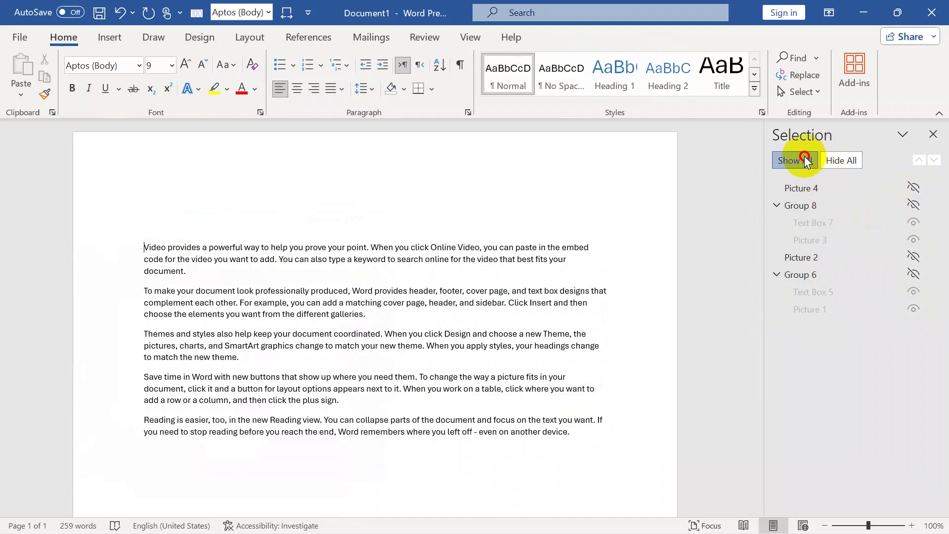
Step: Move Picture 1 above Text Box 5 within Group 6 in the Selection pane, and close the pane
left_click(817, 310)
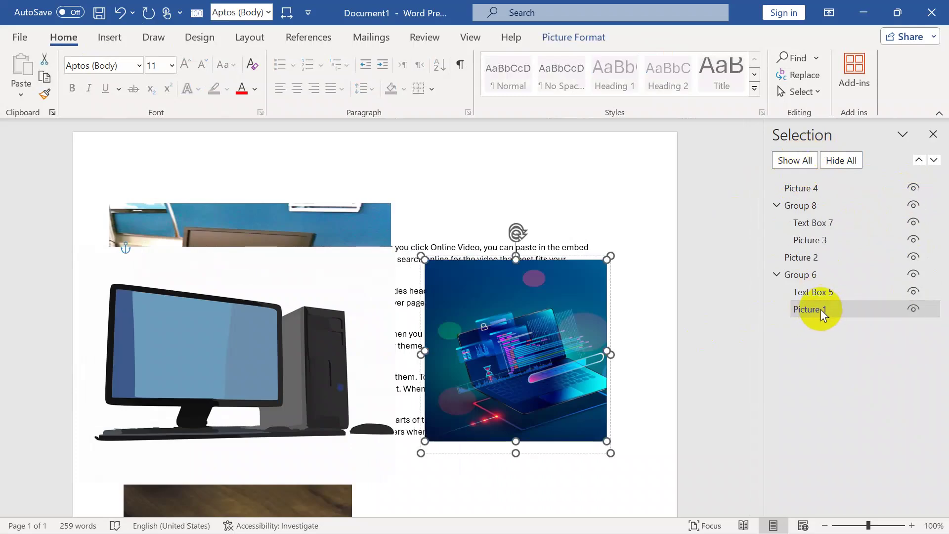
left_click(918, 161)
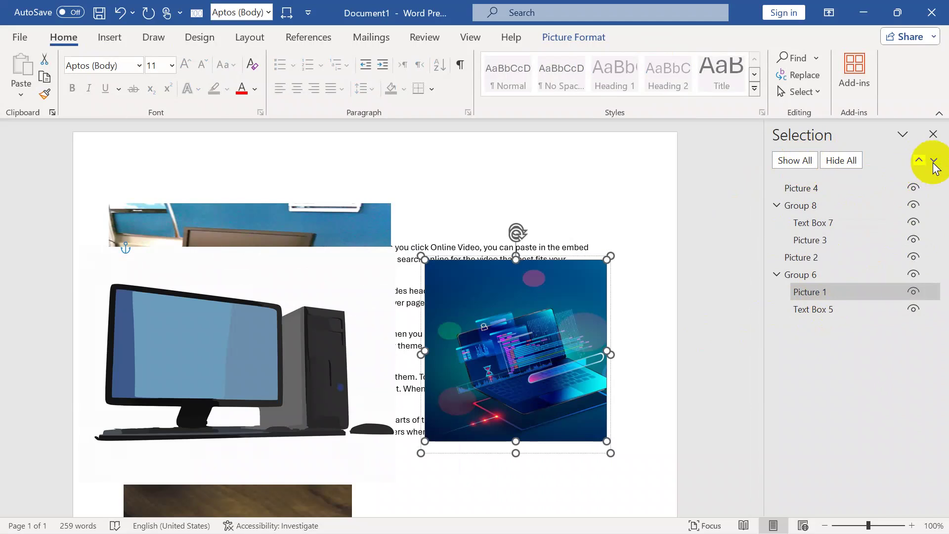
left_click(933, 134)
Step: Shrink the blue laptop, desktop illustration, office computer and silver laptop pictures to small, roughly similar sizes
left_click(582, 42)
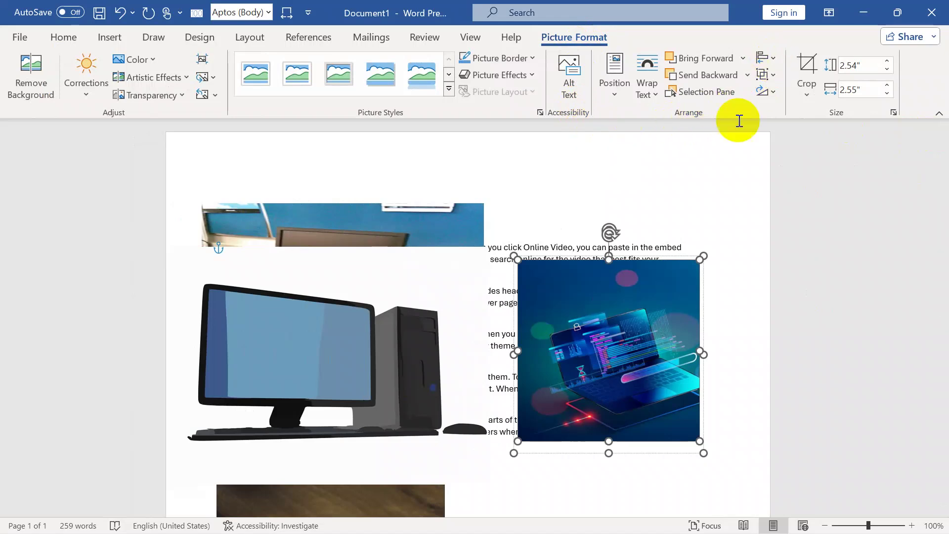
left_click_drag(703, 449, 638, 395)
left_click(402, 364)
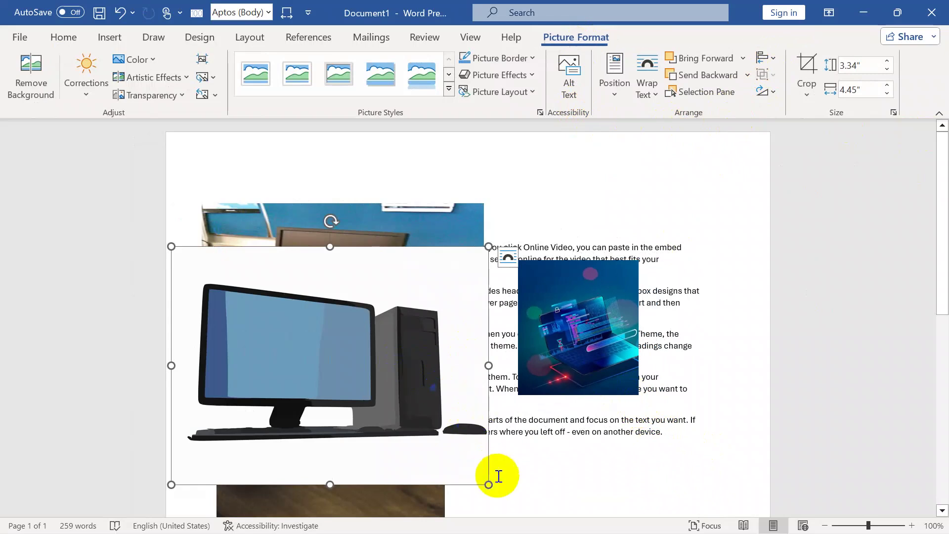
left_click_drag(488, 484, 326, 313)
left_click(371, 275)
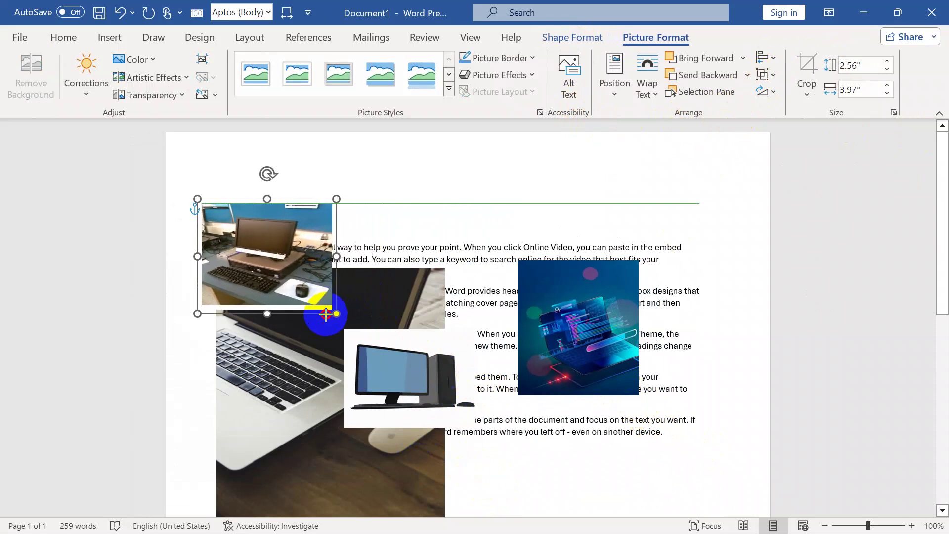
left_click(390, 488)
left_click_drag(418, 483, 374, 375)
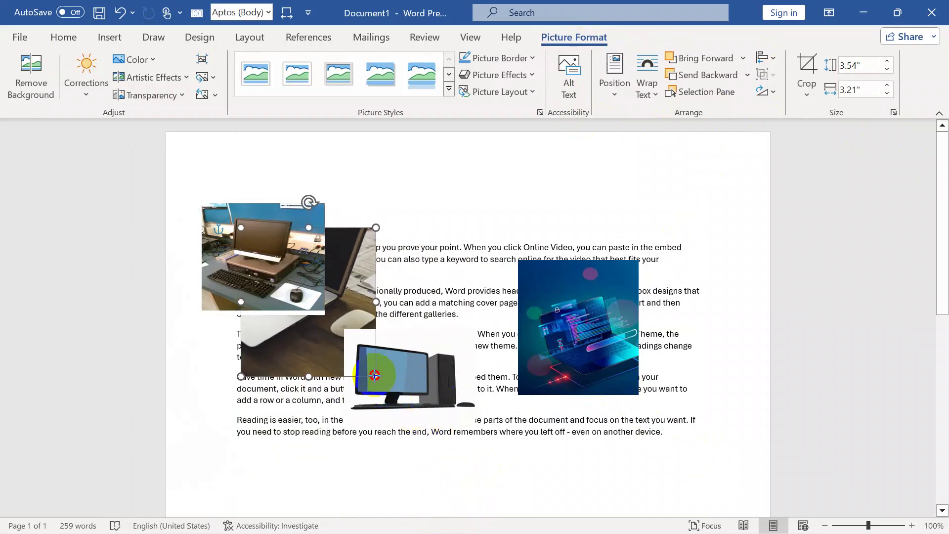
Step: Spread the pictures into a rough row: silver laptop beside the office computer, blue laptop to its right, desktop illustration at the far right
left_click_drag(359, 294, 448, 409)
key("ctrl+z")
left_click_drag(411, 369, 691, 306)
left_click_drag(571, 326, 538, 311)
Step: Select the desktop illustration, silver laptop and office computer pictures together with the blue laptop picture
left_click(665, 310, "ctrl")
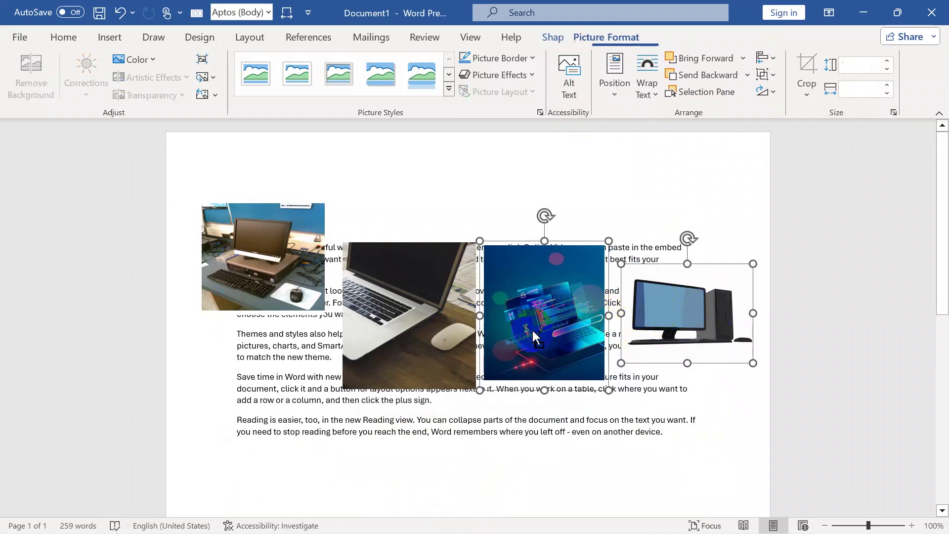
left_click(428, 326, "ctrl")
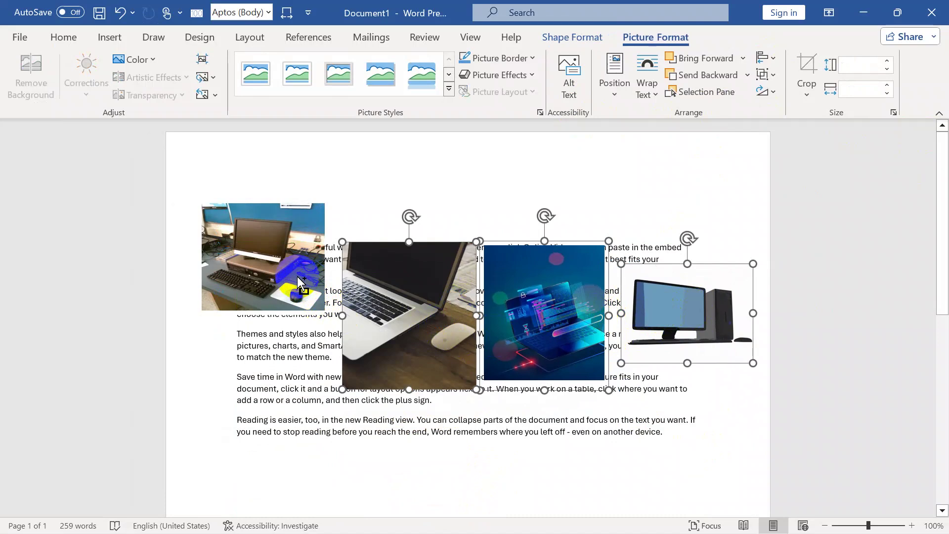
left_click(297, 276, "ctrl")
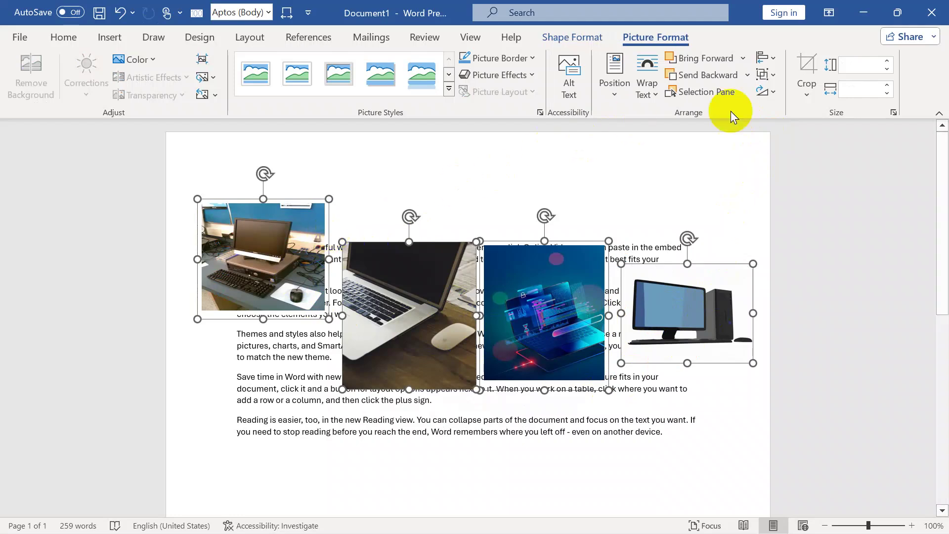
Step: Apply Align Left to the four selected pictures, and undo the alignment
left_click(773, 59)
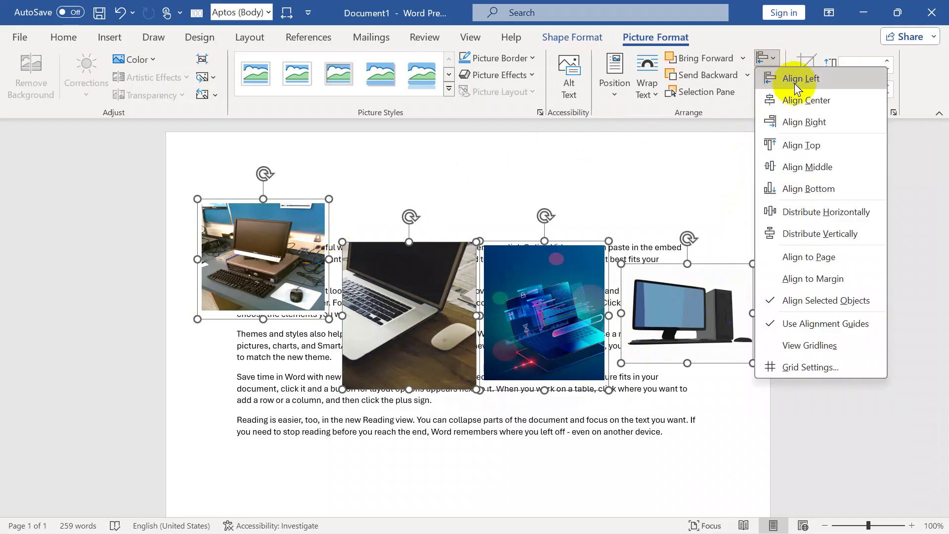
left_click(793, 80)
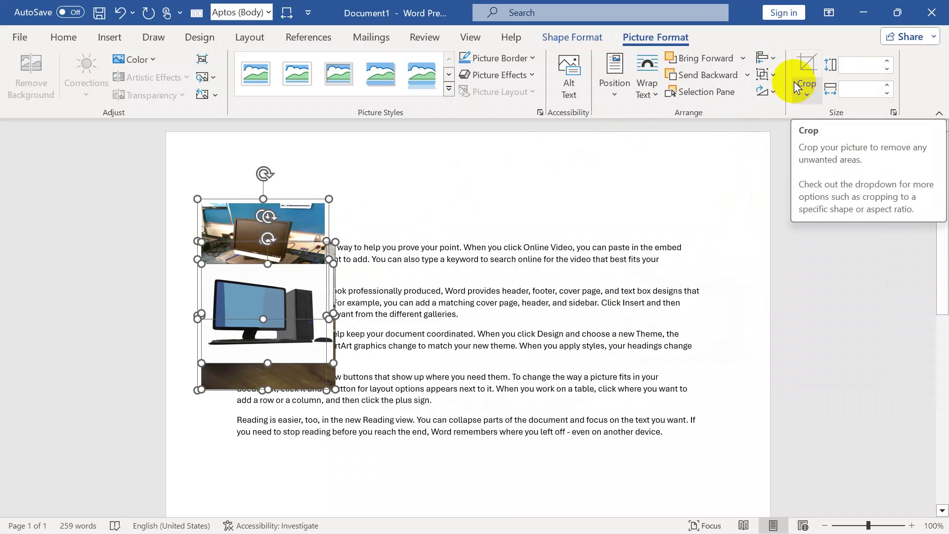
key("ctrl+z")
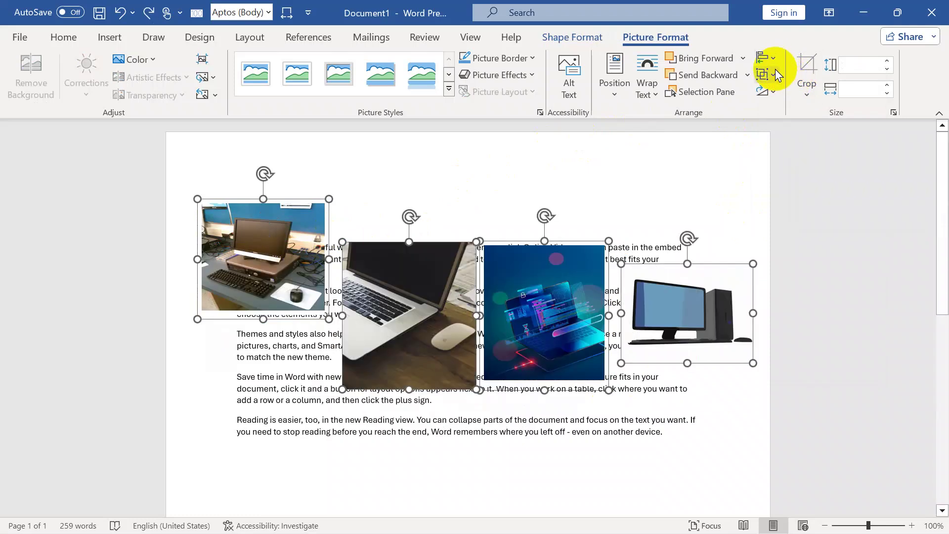
Step: Apply Align Center to the four selected pictures
left_click(774, 60)
left_click(795, 101)
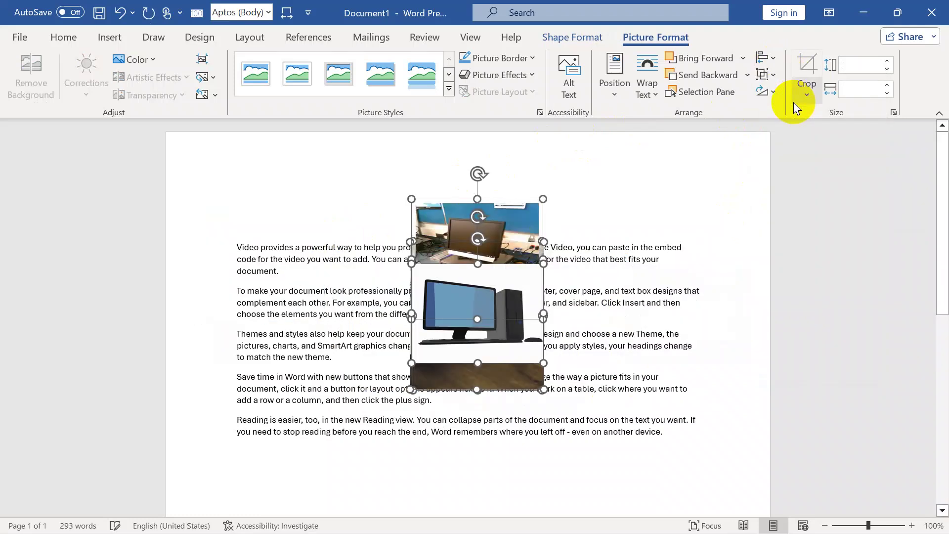
Step: Undo the Align Center alignment of the four selected pictures
left_click(777, 59)
left_click(603, 249)
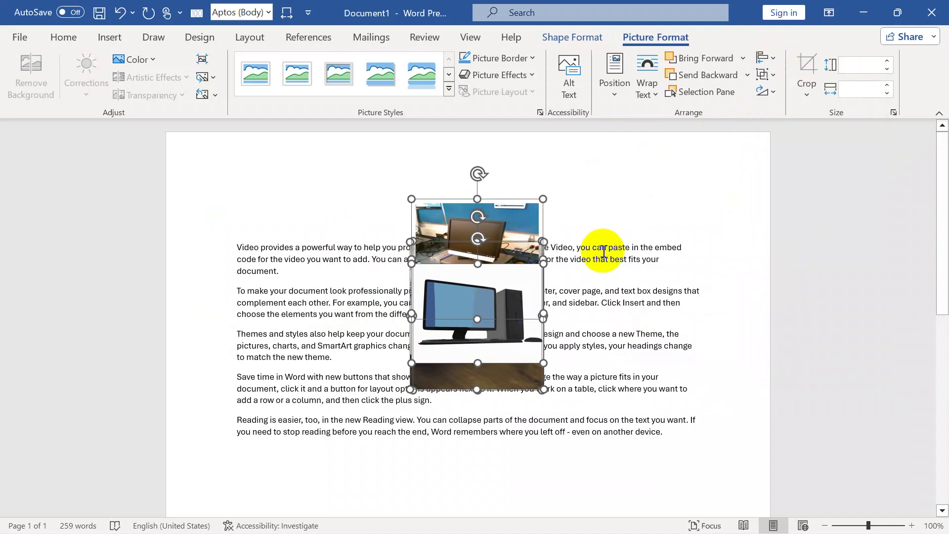
key("ctrl+z")
Step: Apply Align Right to the four selected pictures, and undo the alignment
left_click(770, 61)
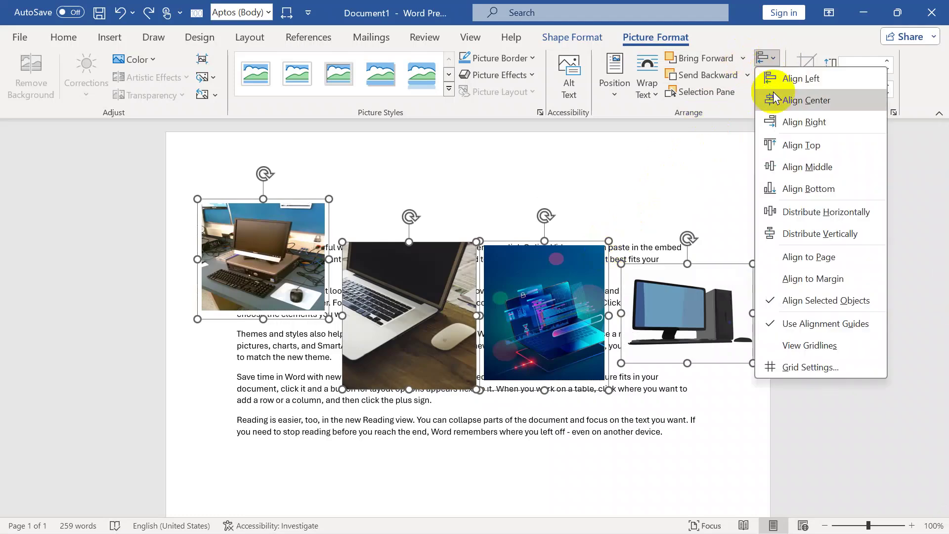
left_click(799, 122)
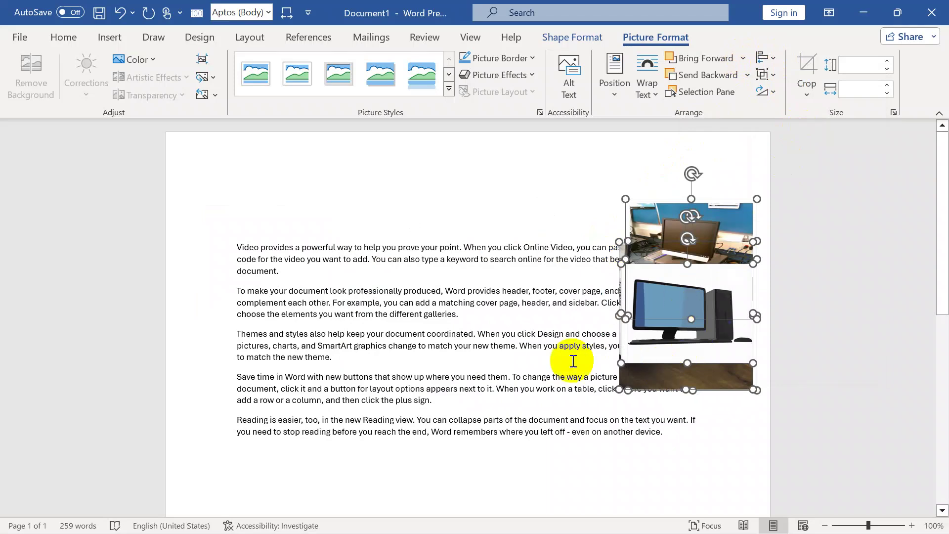
left_click(479, 366)
key("ctrl+z")
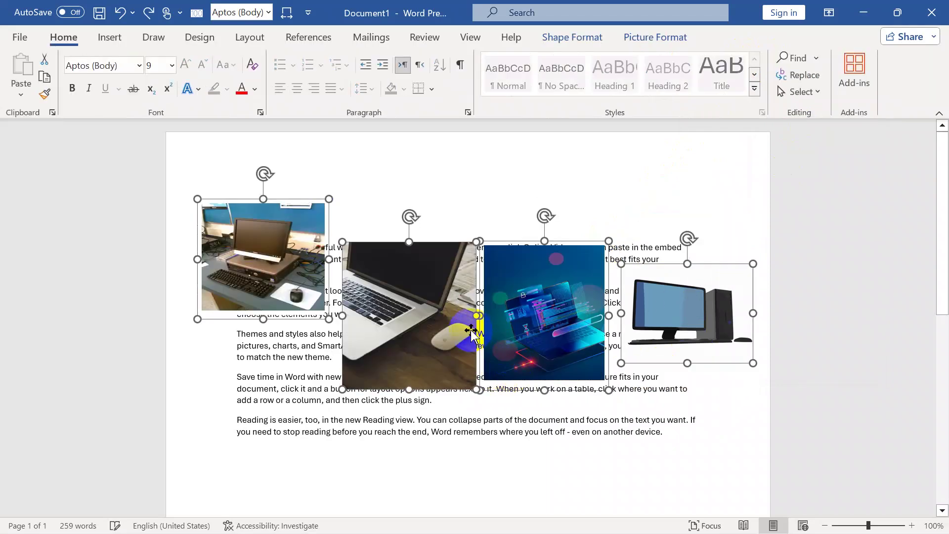
Step: Shorten the four pictures together and stack them in a column: office computer, silver laptop, blue laptop, and desktop illustration lowest
left_click_drag(404, 389, 406, 322)
left_click(406, 324)
left_click_drag(266, 248, 409, 207)
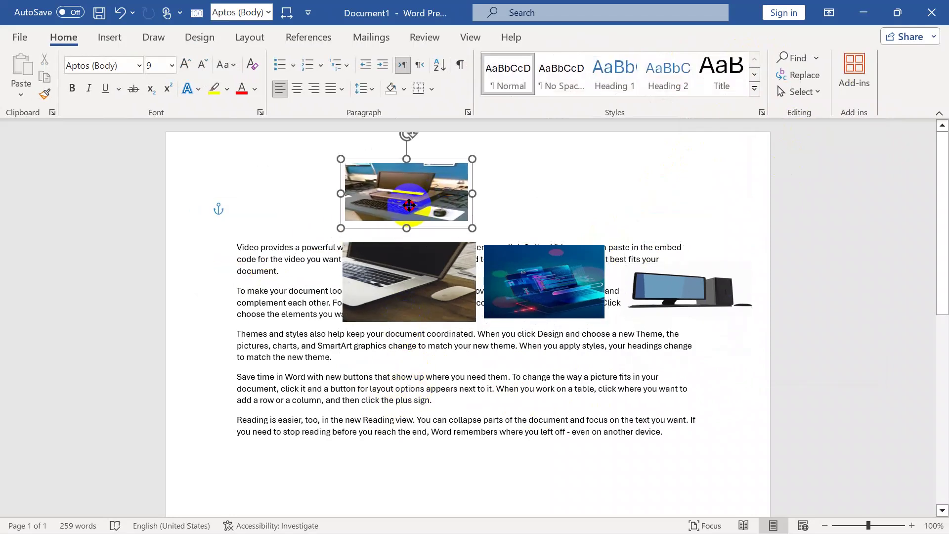
left_click_drag(552, 299, 481, 368)
left_click_drag(660, 286, 406, 395)
Step: Select all four stacked pictures and apply Align Center to them
left_click(406, 392, "shift")
left_click(415, 292, "shift")
left_click(418, 220, "shift")
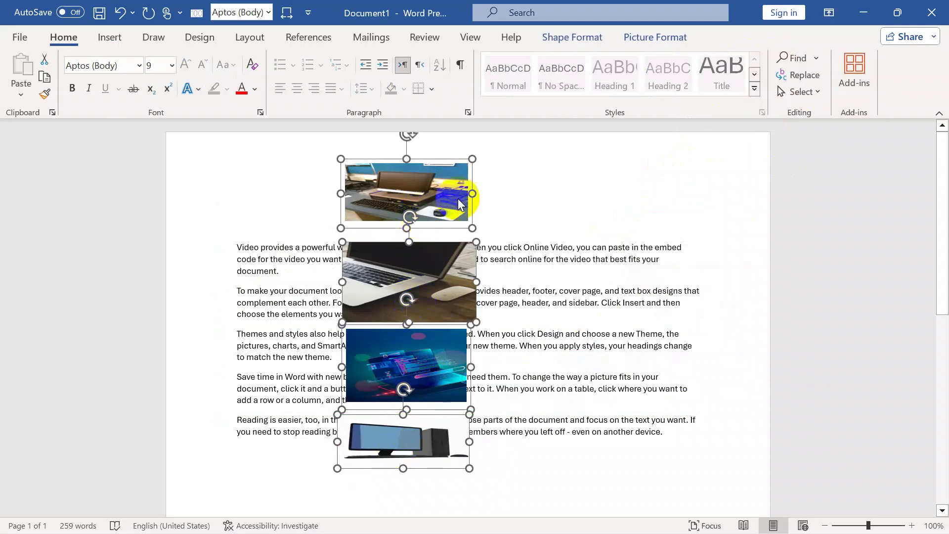
left_click(621, 38)
left_click(766, 58)
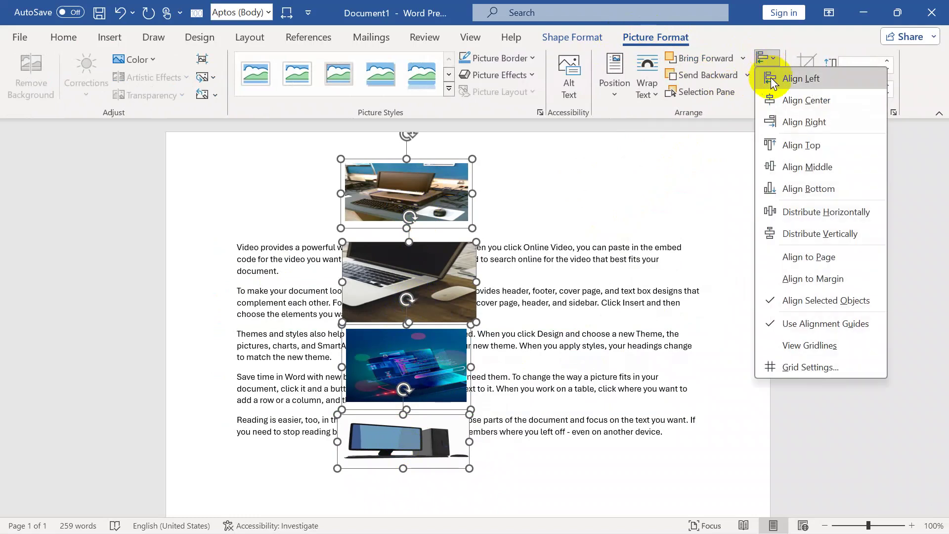
left_click(776, 105)
Step: Apply Align Left followed by Align Right to the four stacked pictures
left_click(779, 63)
left_click(798, 77)
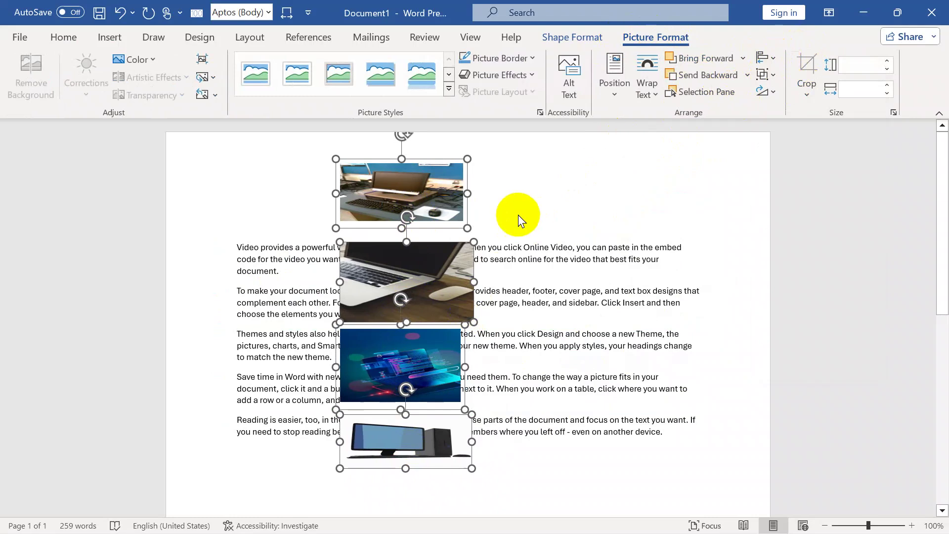
left_click(776, 56)
left_click(794, 125)
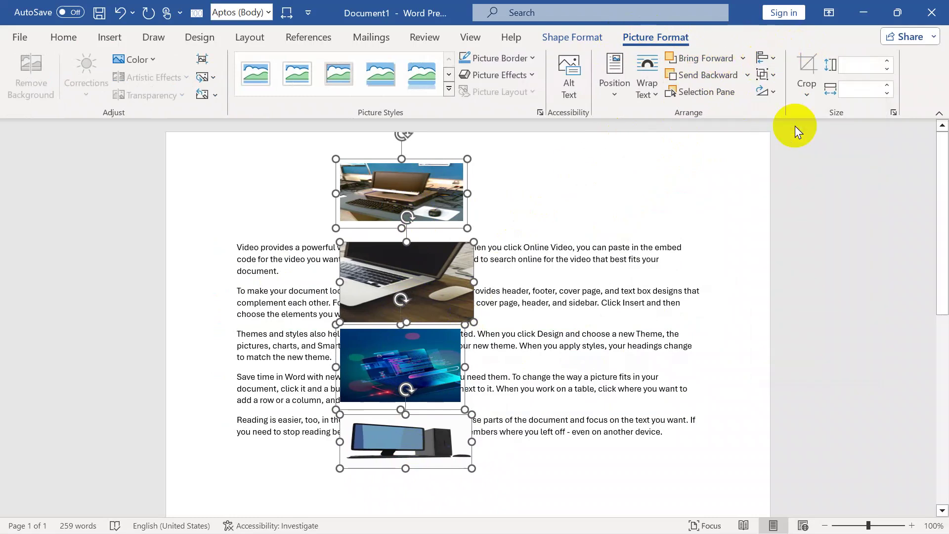
Step: Rearrange the pictures into a row: desktop illustration, silver laptop, a smaller office computer, and blue laptop, making the desktop illustration taller
left_click(571, 319)
left_click_drag(453, 214, 551, 279)
left_click_drag(441, 362, 697, 276)
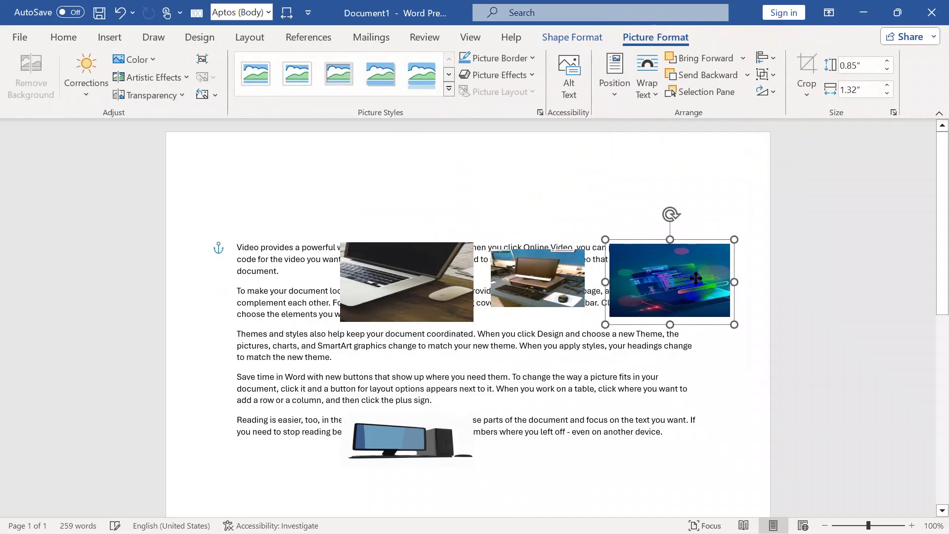
left_click_drag(395, 437, 260, 333)
left_click_drag(274, 290, 261, 289)
Step: Select all four pictures in the row and apply Align Top
left_click(388, 298, "ctrl")
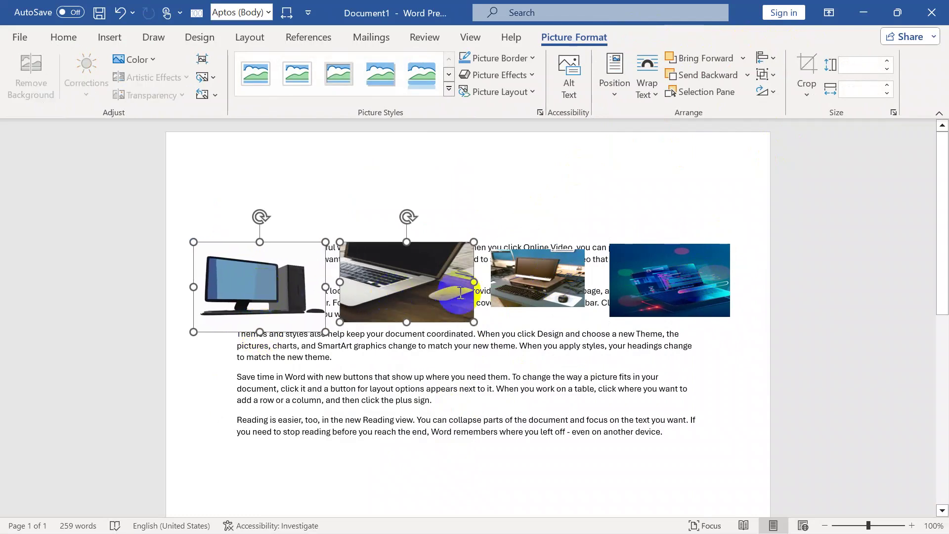
left_click(559, 287, "ctrl")
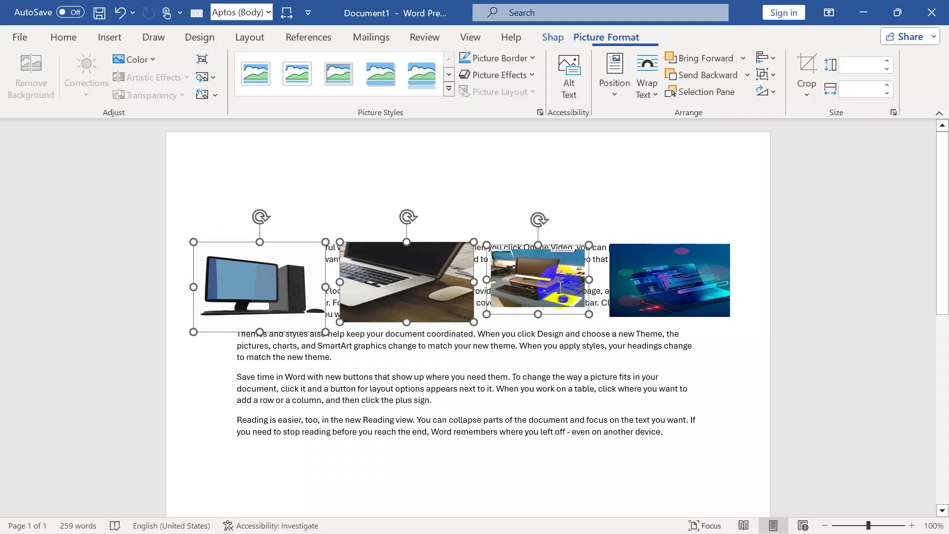
left_click(769, 66)
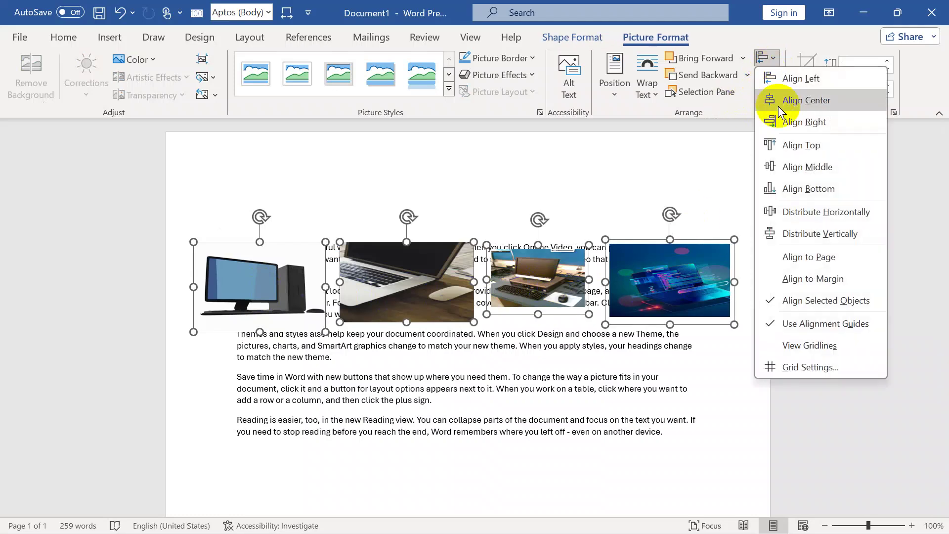
left_click(796, 148)
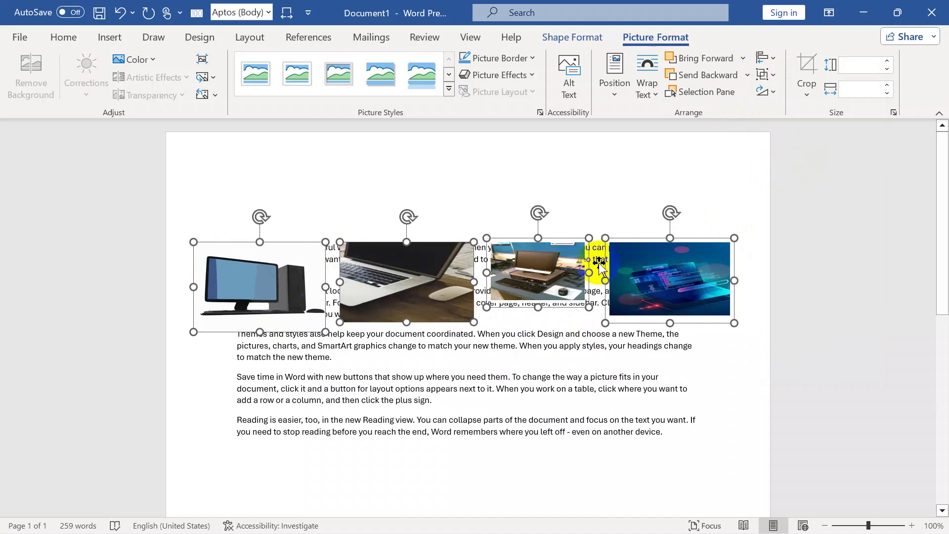
Step: Apply Align Middle followed by Align Bottom to the four pictures in the row
left_click(769, 58)
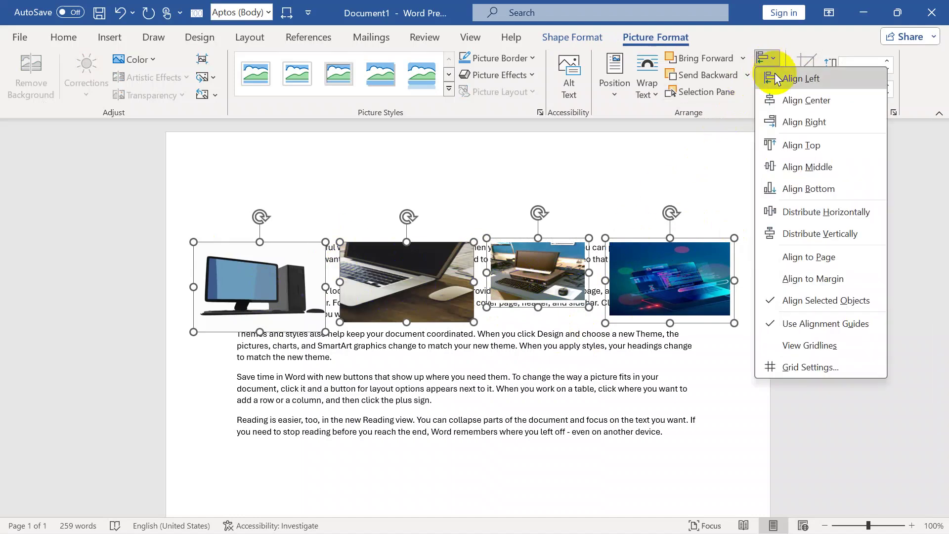
left_click(801, 171)
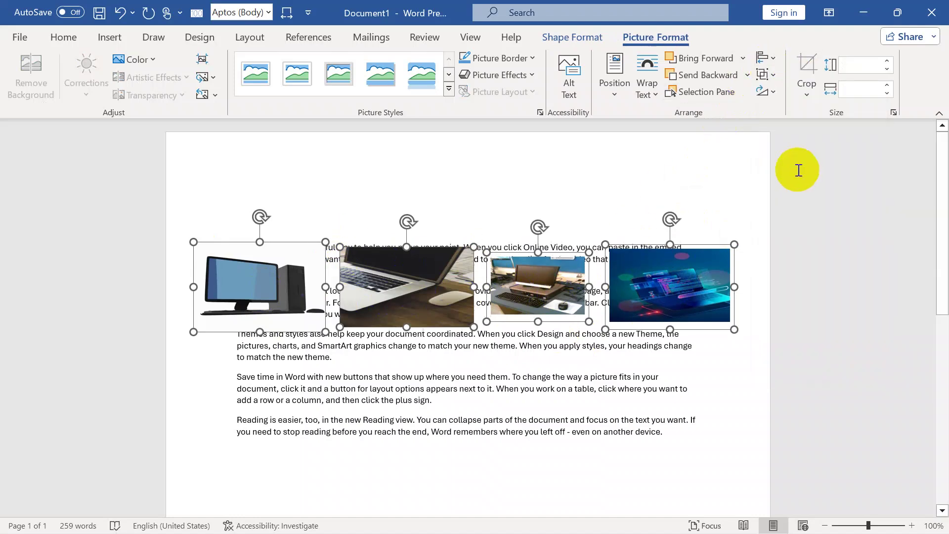
left_click(767, 59)
left_click(787, 193)
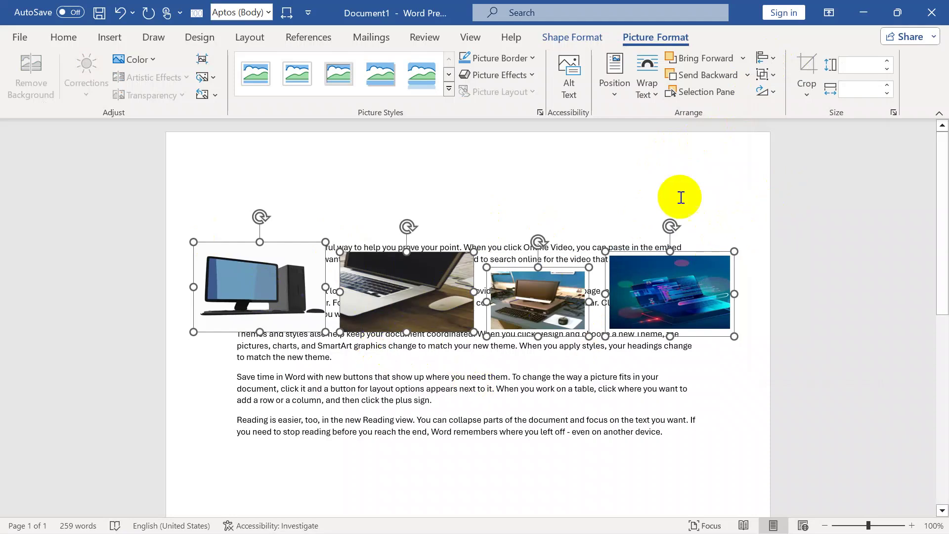
Step: Deselect the pictures and nudge the silver laptop picture slightly toward the desktop illustration
left_click(773, 59)
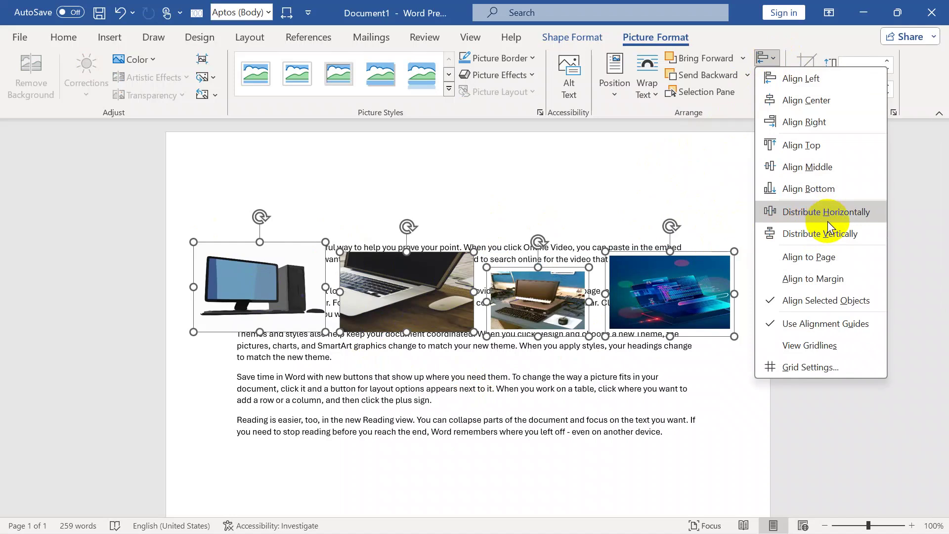
left_click(498, 334)
left_click(432, 378)
left_click(412, 326)
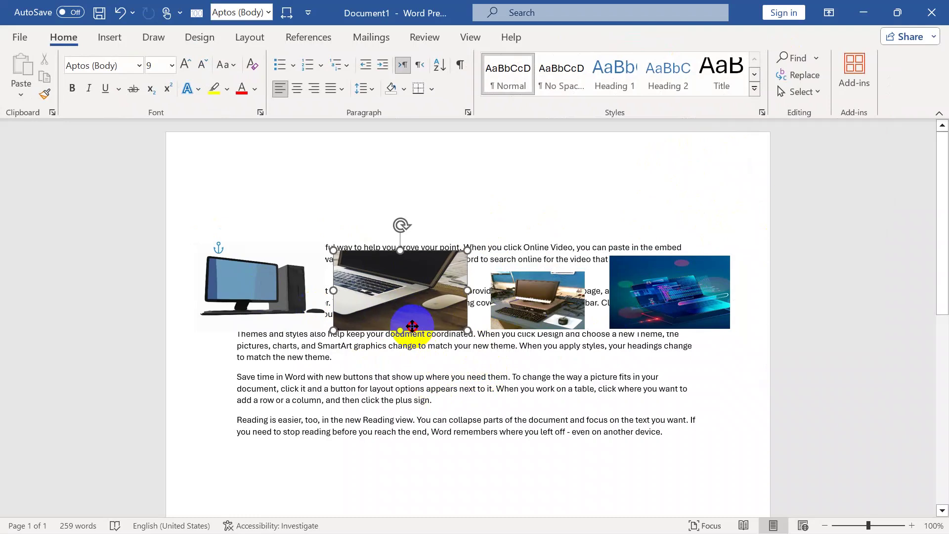
Step: Select all four pictures in the row and apply Distribute Horizontally
left_click(299, 286, "ctrl")
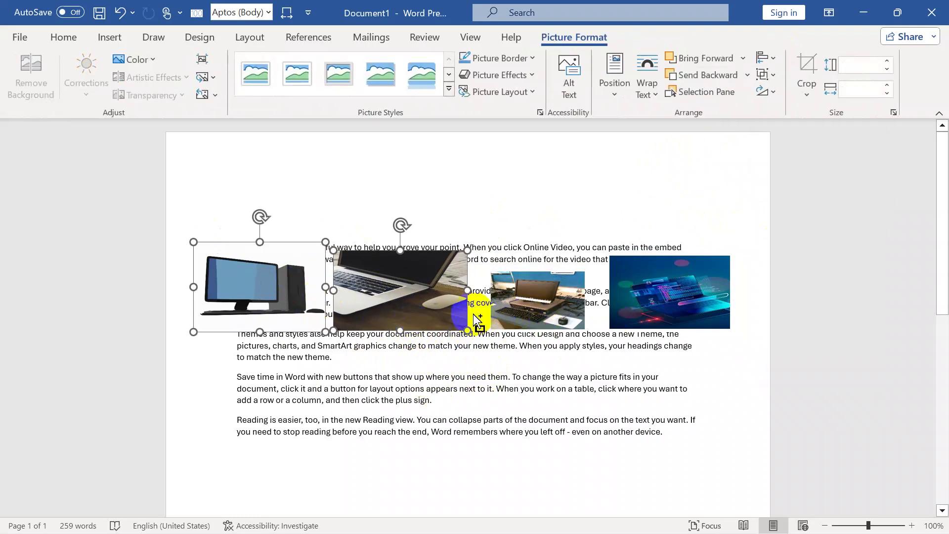
left_click(534, 320, "ctrl")
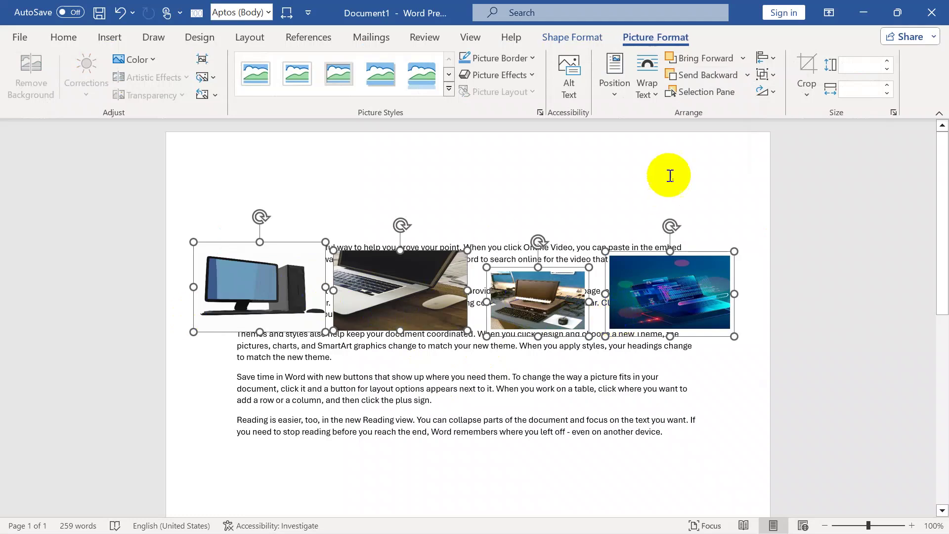
left_click(766, 58)
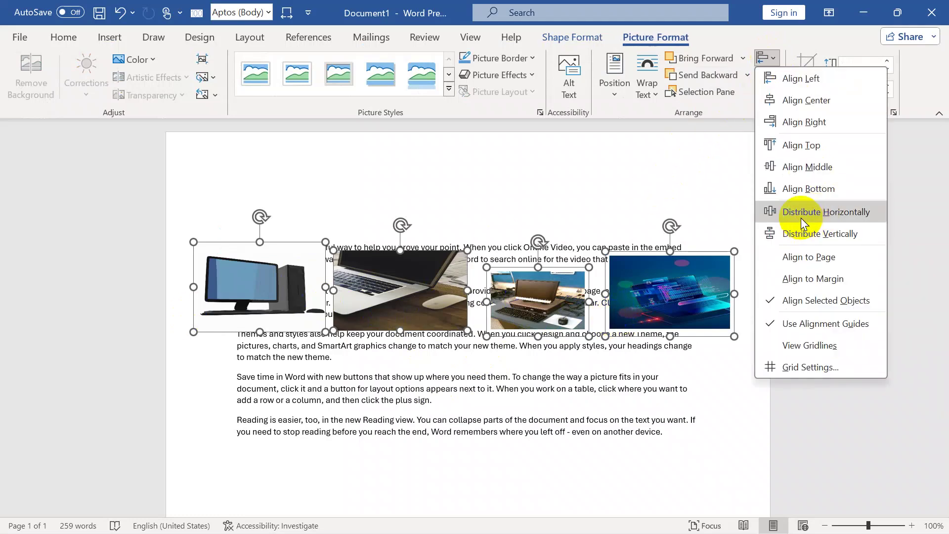
left_click(801, 214)
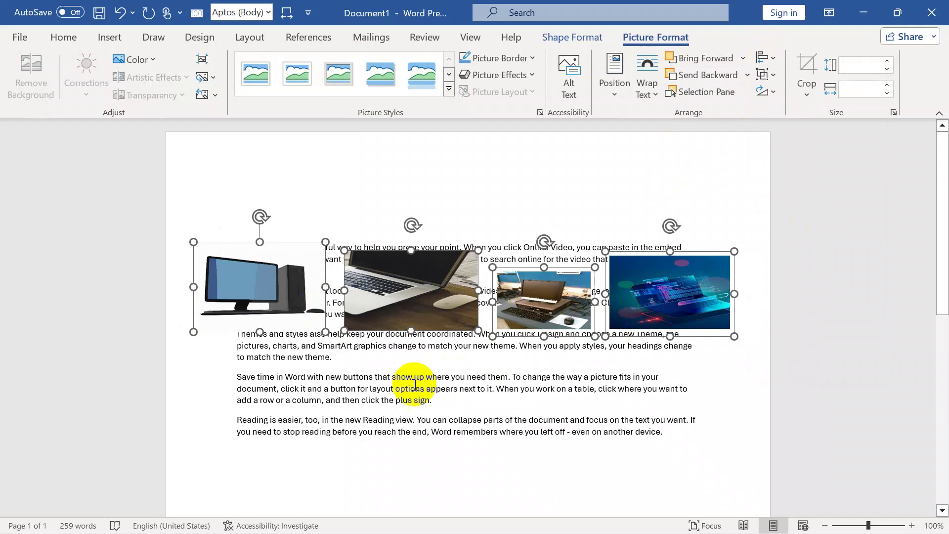
Step: Restack the pictures in a column near the page's left margin: desktop illustration, silver laptop, office computer, and blue laptop lowest
left_click(401, 376)
left_click_drag(391, 322, 307, 227)
left_click(258, 310, "shift")
left_click_drag(539, 328, 310, 396)
left_click_drag(639, 296, 298, 474)
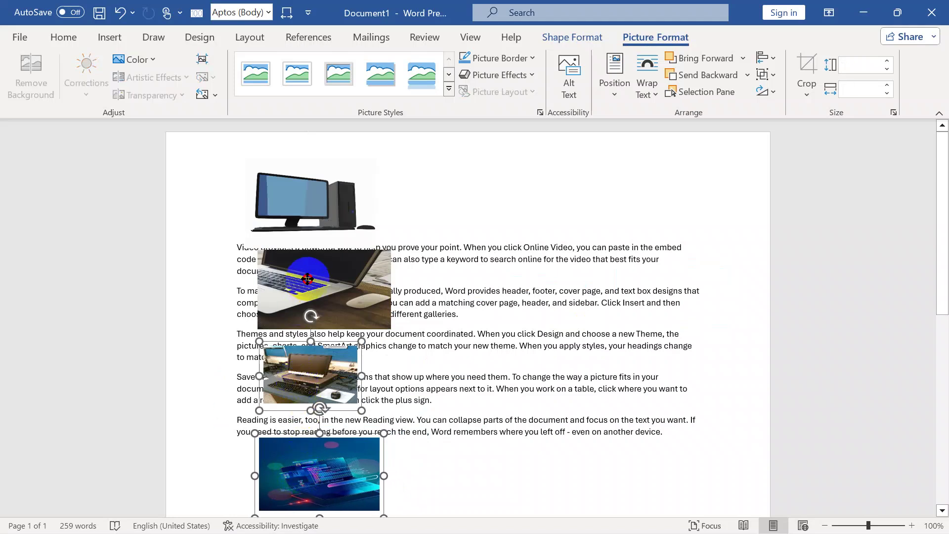
Step: Select all four pictures in the column and apply Distribute Vertically
left_click_drag(307, 278, 307, 215)
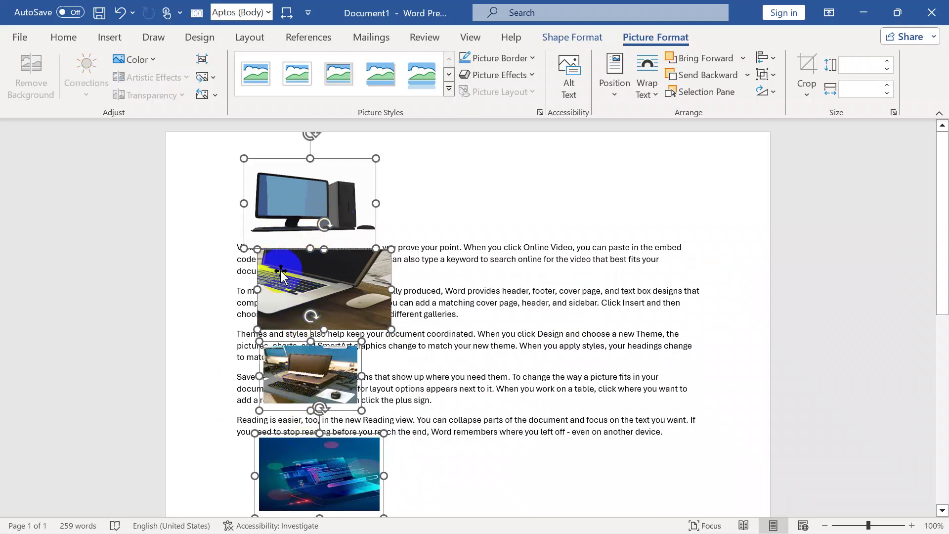
scroll(384, 352, "down", 1)
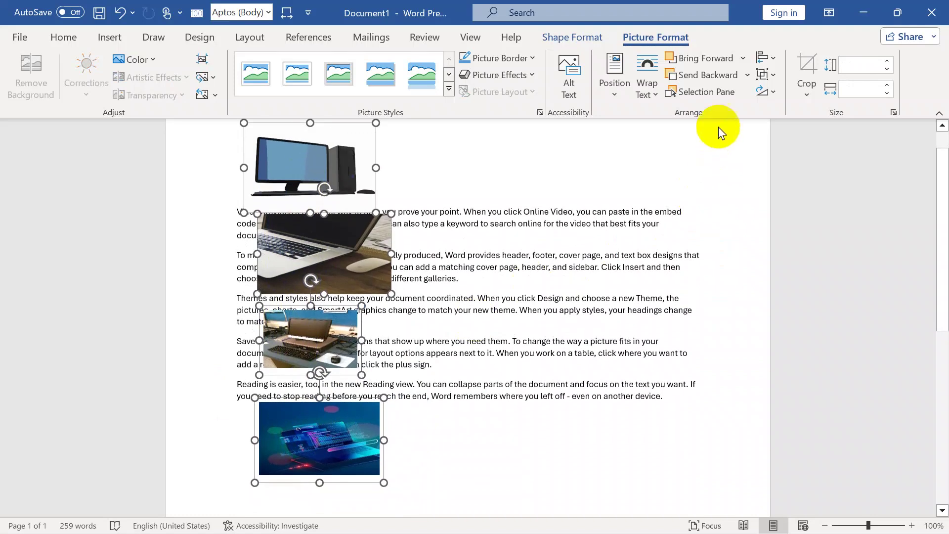
left_click(769, 57)
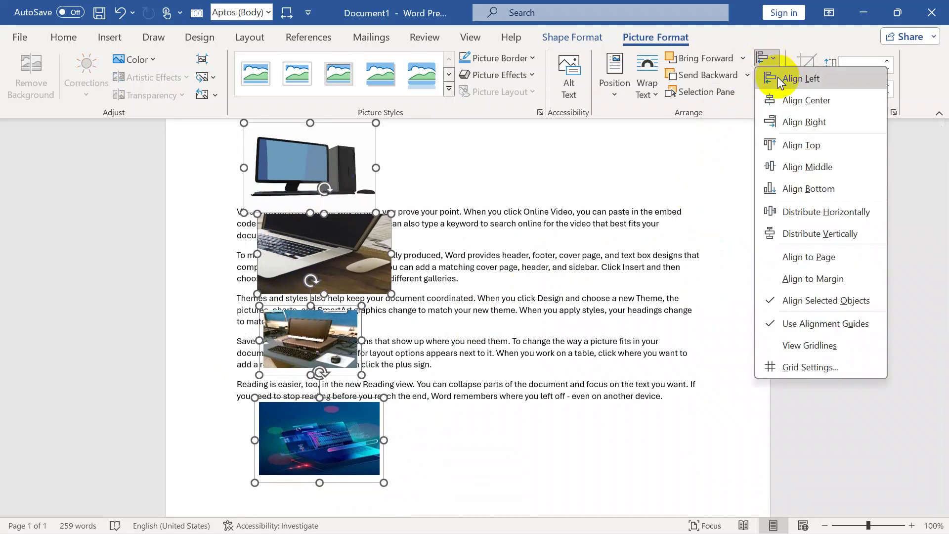
left_click(807, 235)
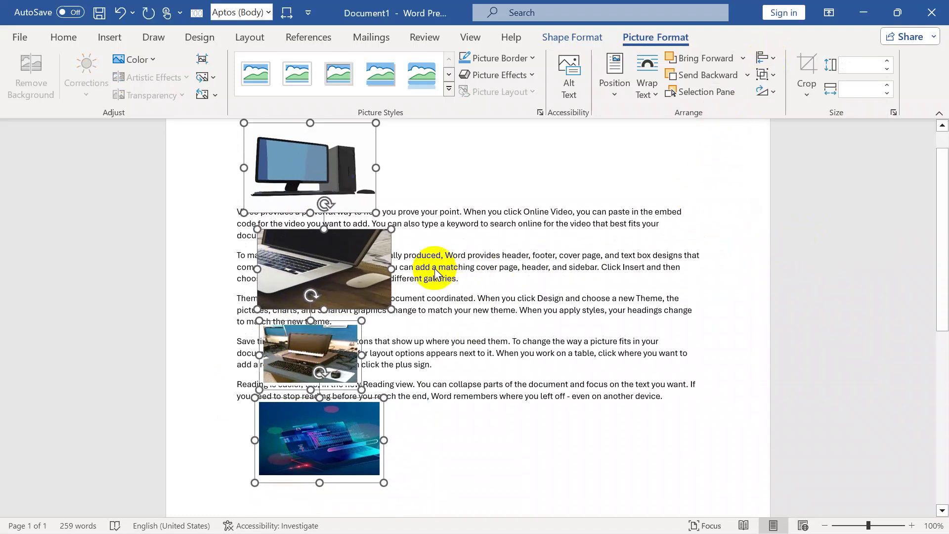
Step: Apply Align Left to the four stacked pictures relative to each other, and undo the alignment
left_click(769, 57)
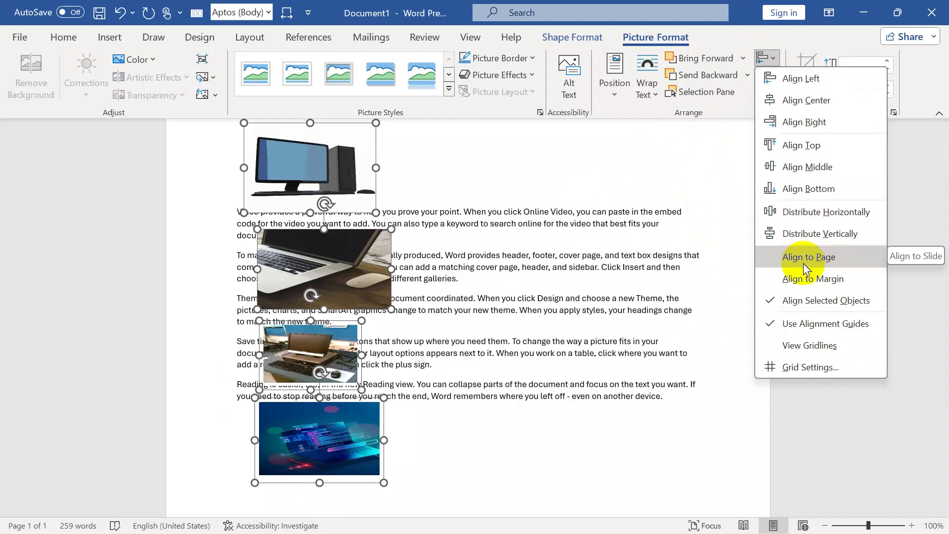
left_click(407, 332)
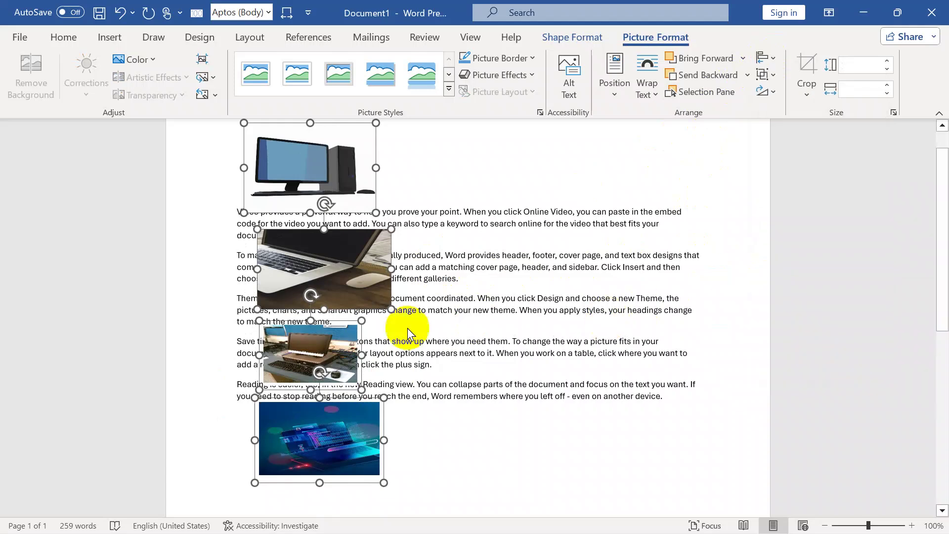
left_click(766, 59)
left_click(788, 75)
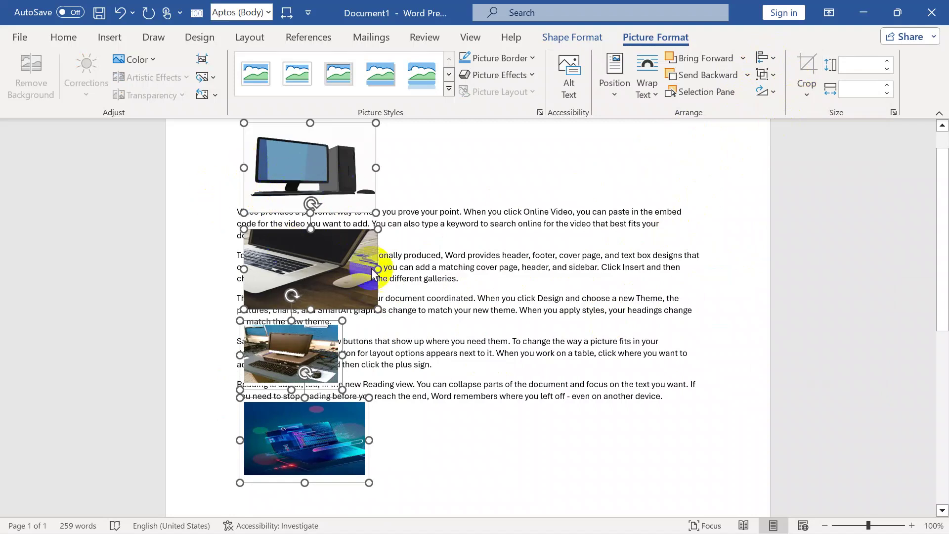
key("ctrl+z")
Step: Set the alignment reference to Align to Page and apply Align Center to the four pictures
left_click(763, 59)
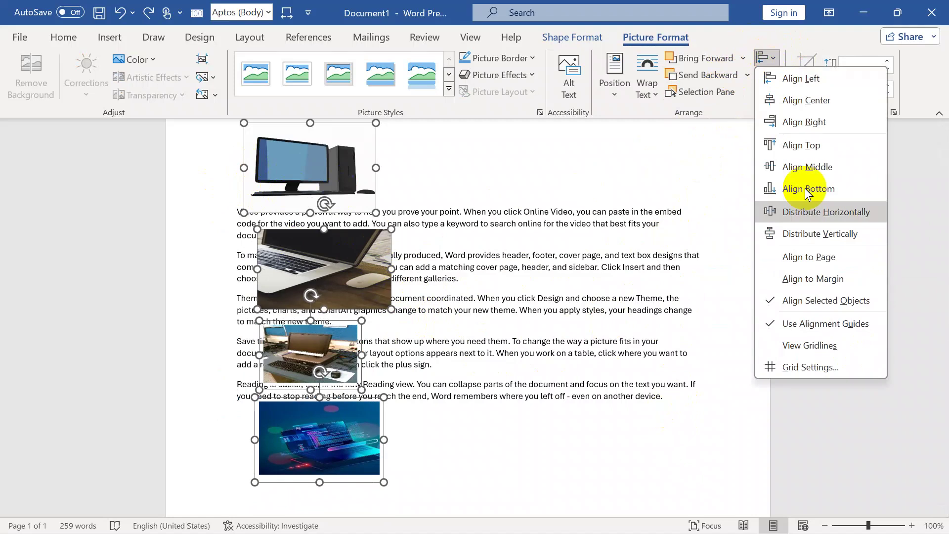
left_click(780, 265)
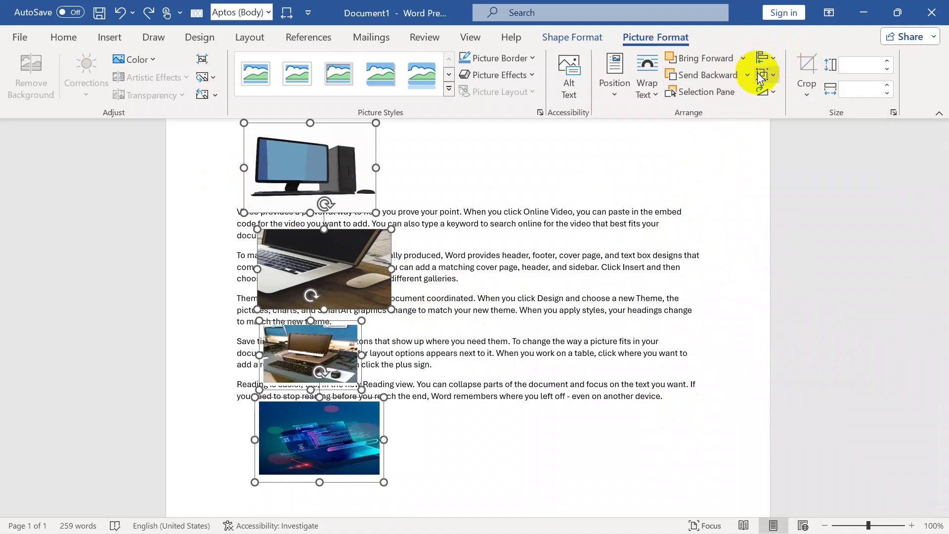
left_click(774, 59)
left_click(799, 98)
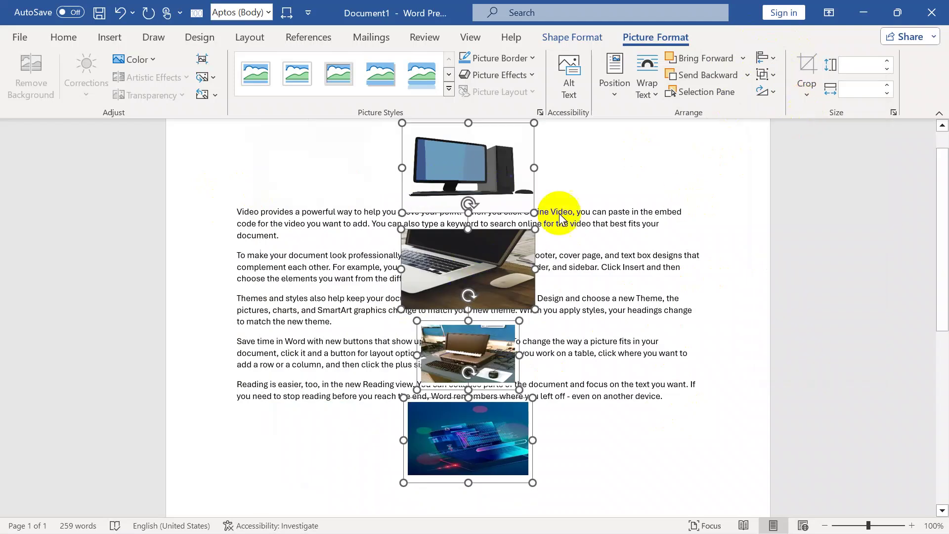
Step: Align the four selected pictures to the left edge of the page, and change the alignment reference to Align to Margin
left_click(763, 62)
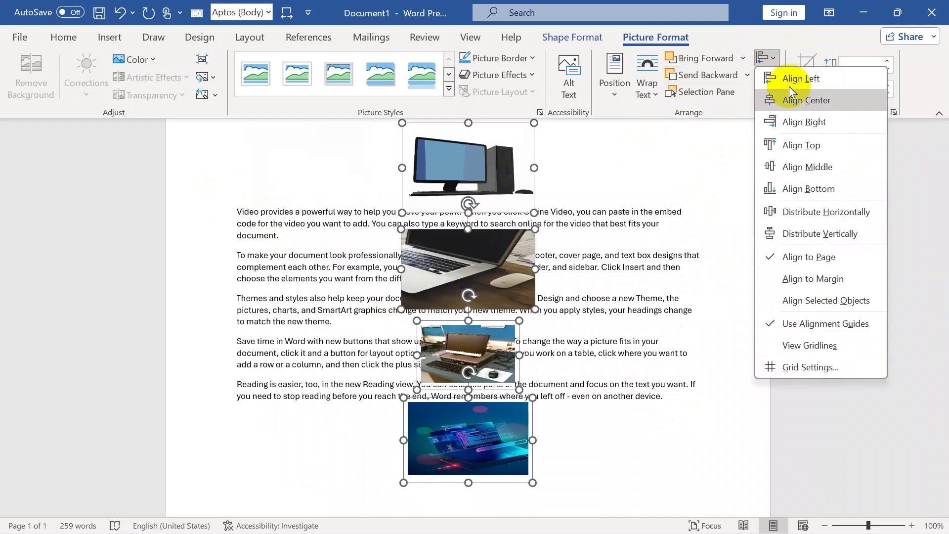
left_click(787, 77)
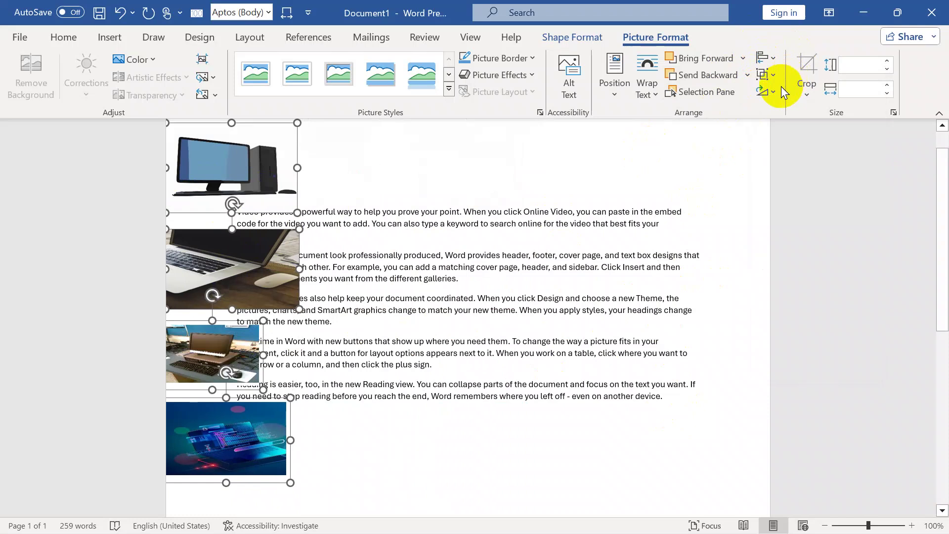
left_click(765, 58)
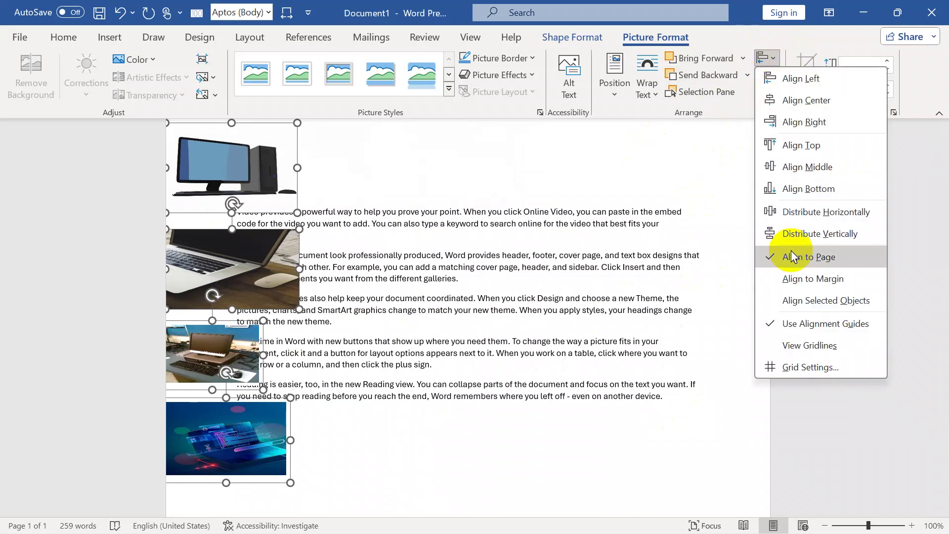
left_click(778, 287)
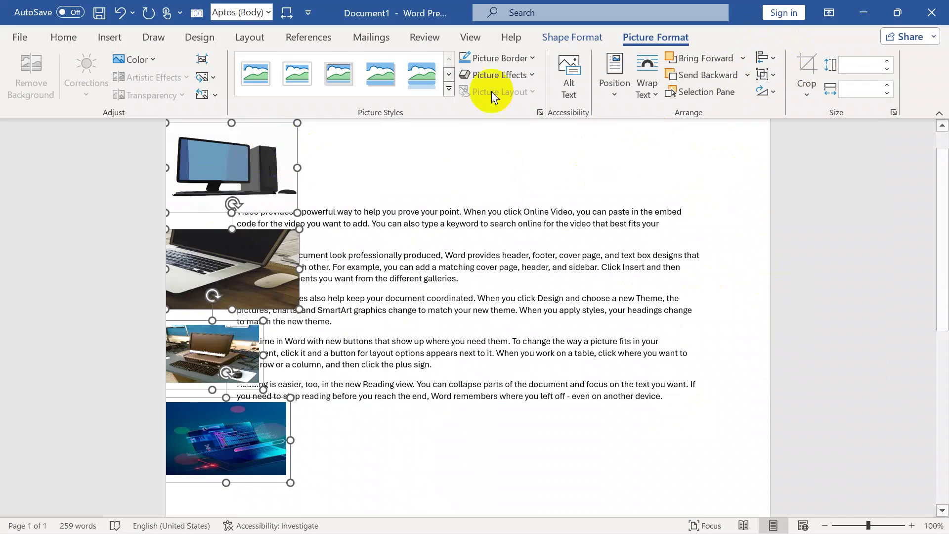
Step: Display the ruler and apply Align Left to the four pictures relative to the margin
left_click(470, 39)
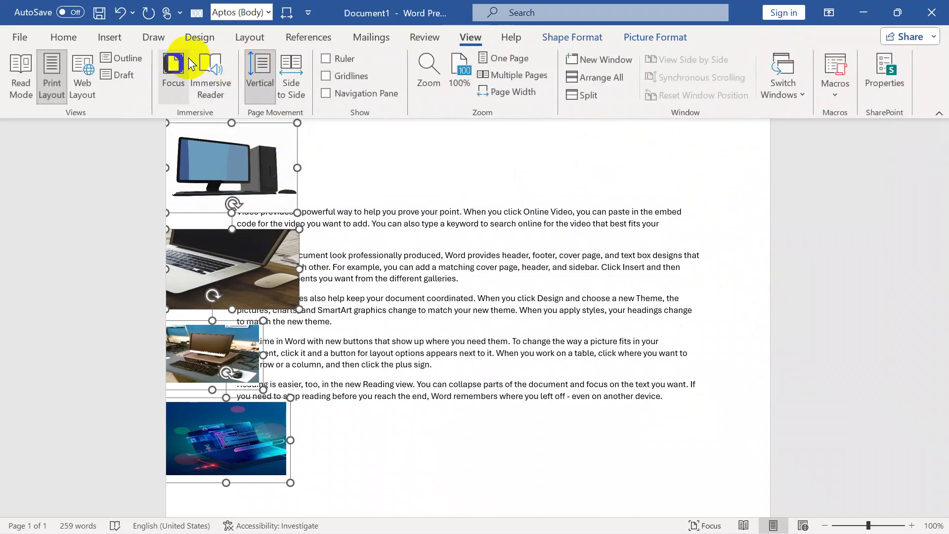
left_click(341, 58)
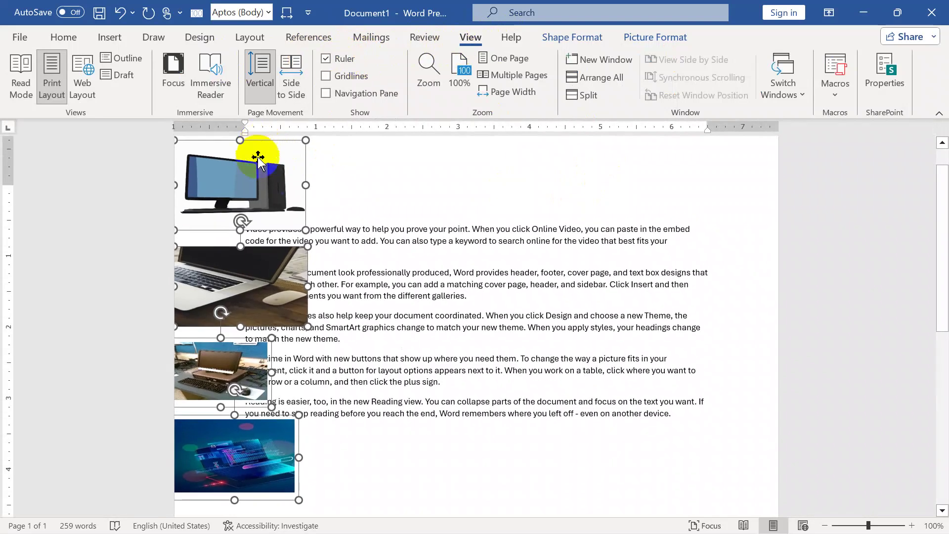
left_click(655, 37)
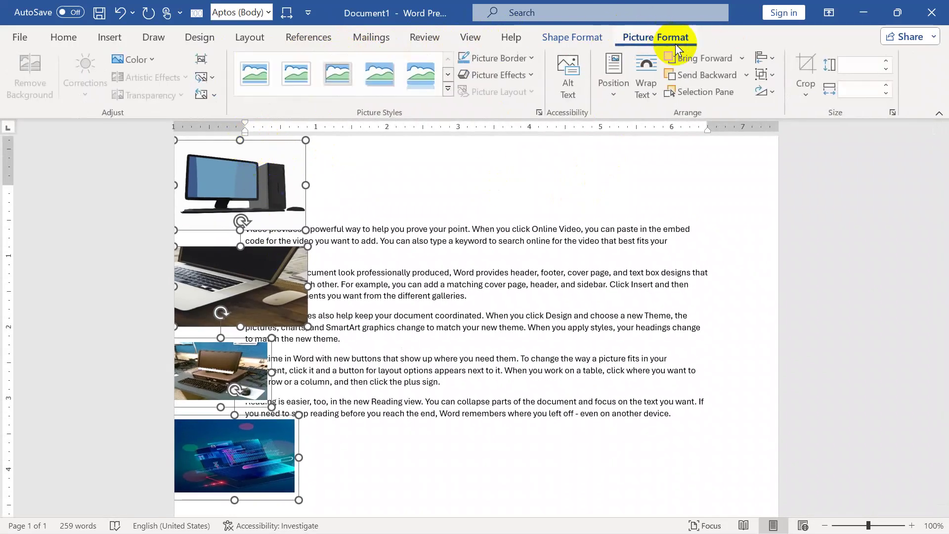
left_click(763, 66)
left_click(795, 77)
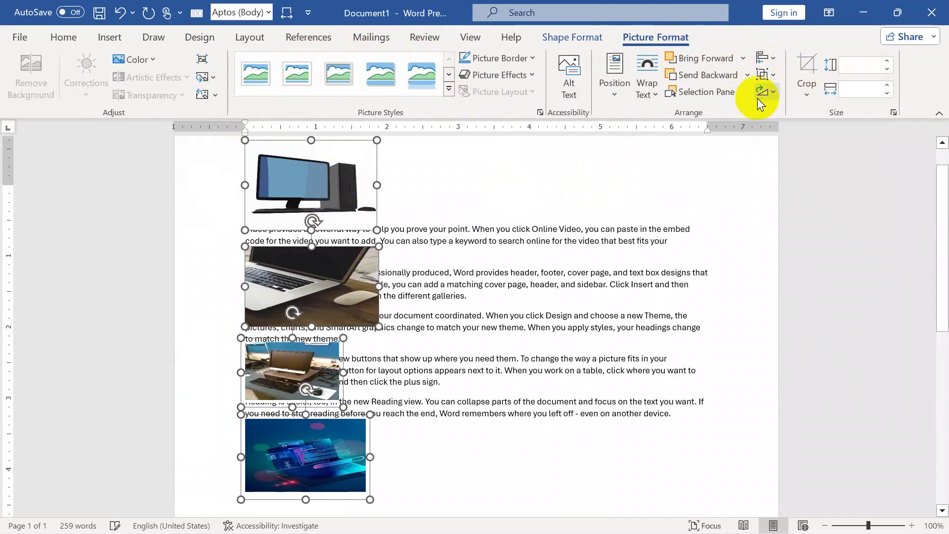
Step: Apply Align Right to the four pictures relative to the margin, and move them together back to the page's horizontal centre
left_click(765, 58)
left_click(771, 122)
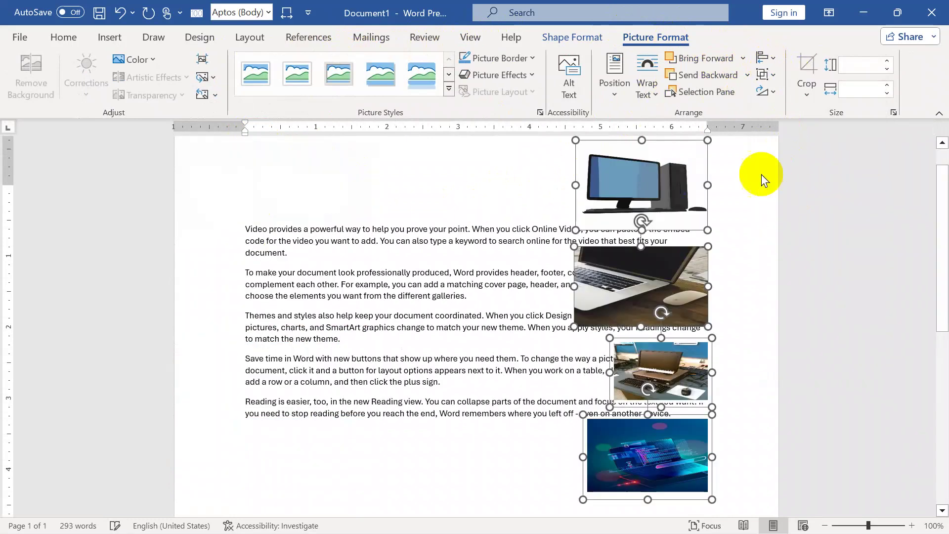
left_click(774, 61)
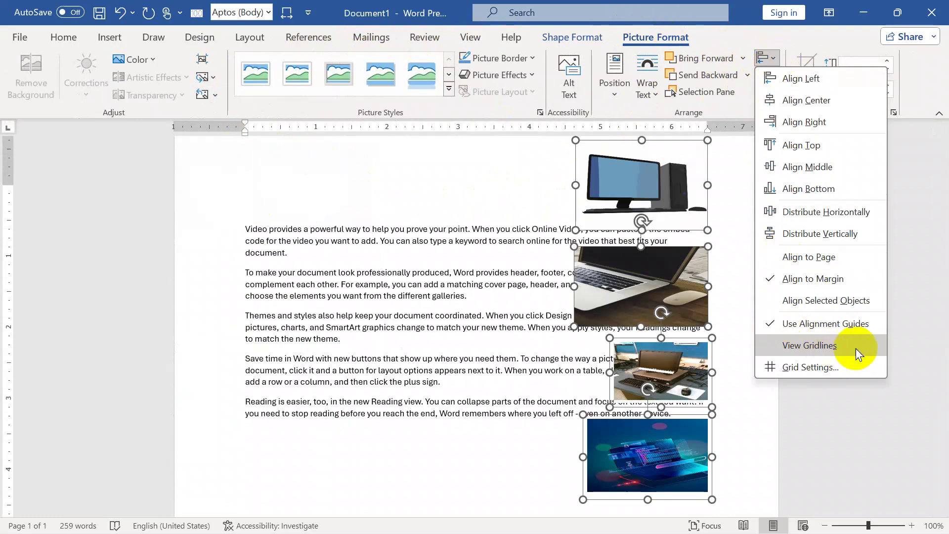
left_click(494, 323)
left_click_drag(616, 287, 445, 330)
scroll(610, 233, "down", 10)
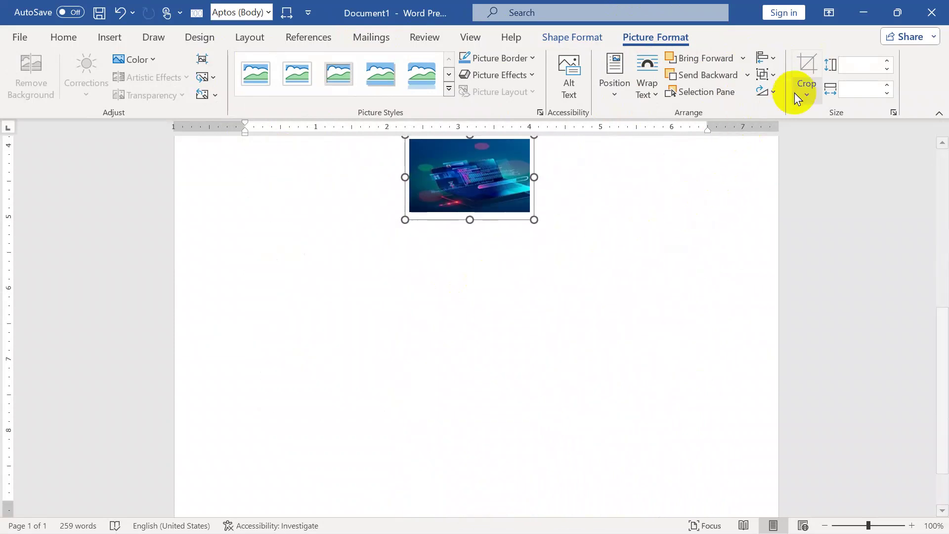
Step: Turn off Use Alignment Guides, move the four pictures together lower and to the right, and toggle the alignment guides again
left_click(771, 58)
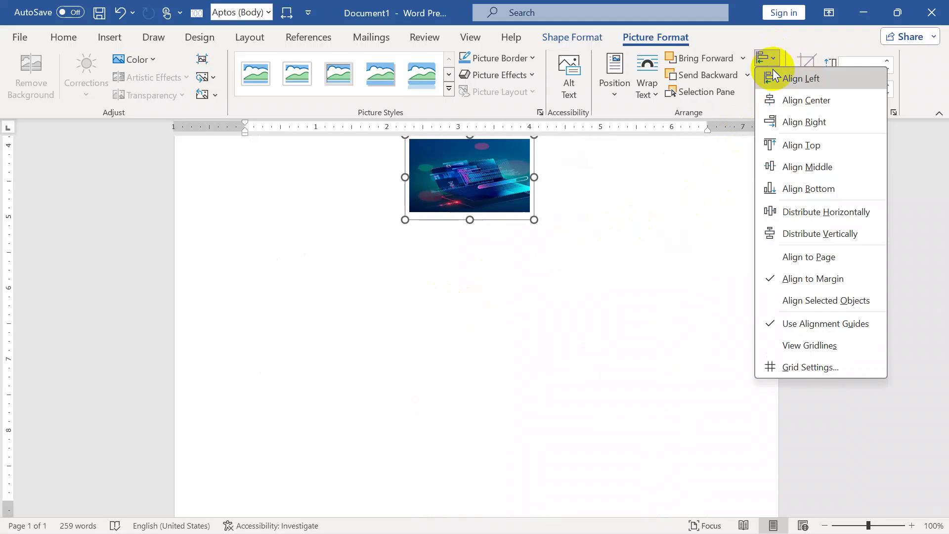
left_click(771, 323)
left_click_drag(477, 178, 541, 318)
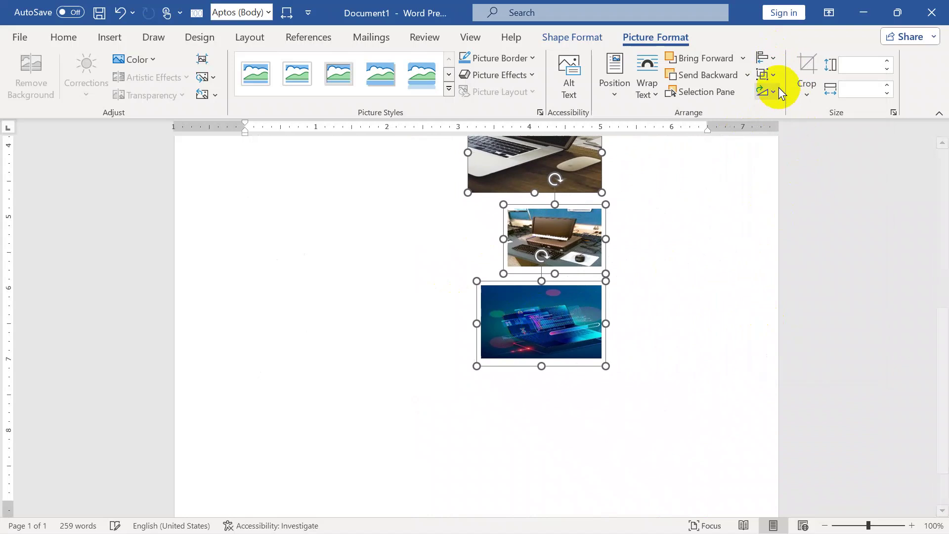
left_click(767, 58)
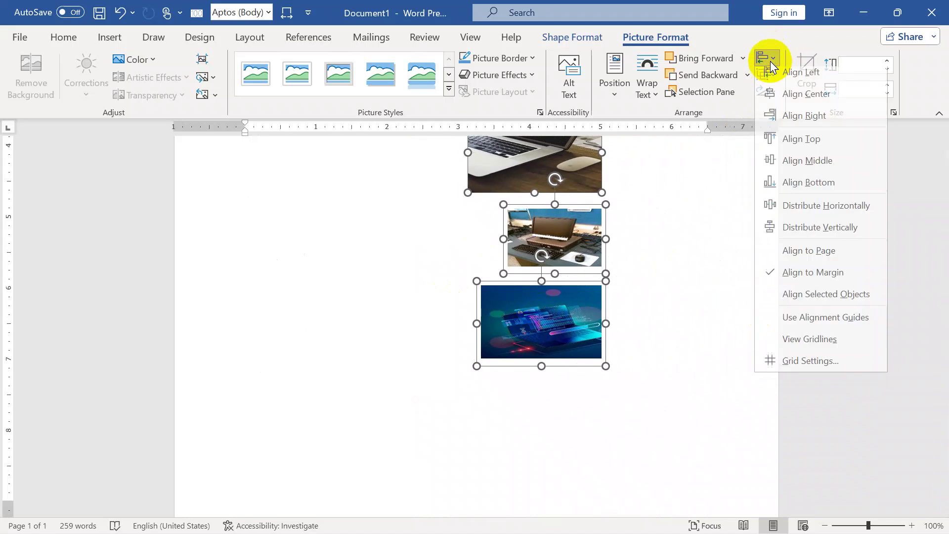
left_click(780, 328)
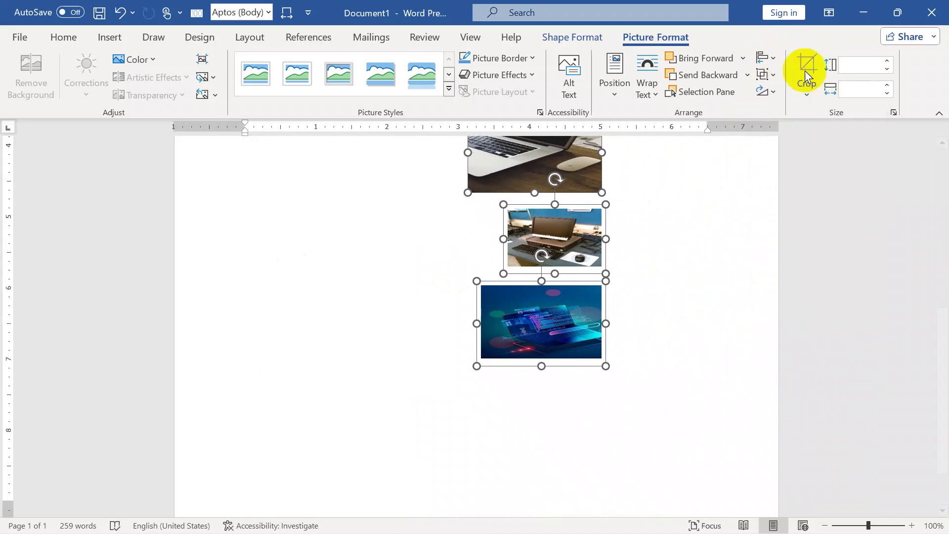
Step: Display the gridlines on the page and check the document in the print preview
left_click(773, 63)
left_click(806, 346)
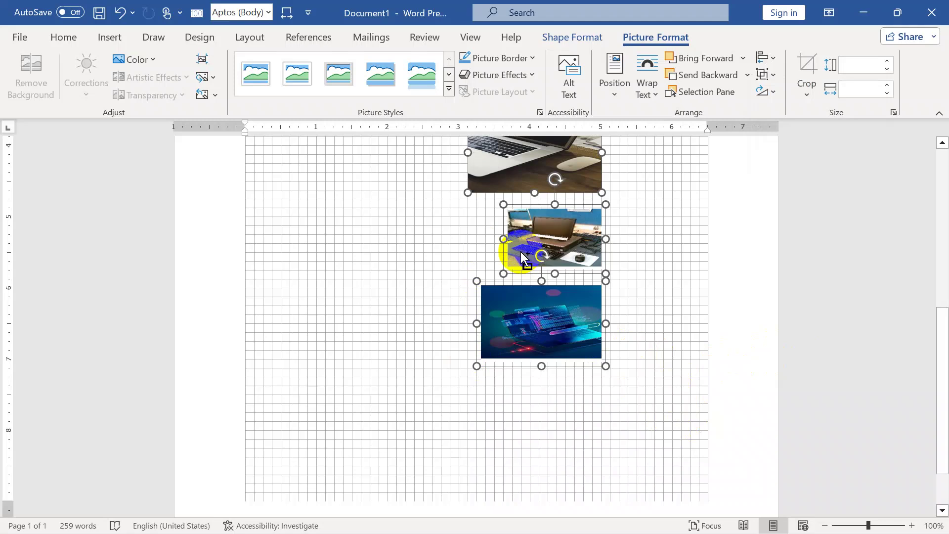
key("ctrl+p")
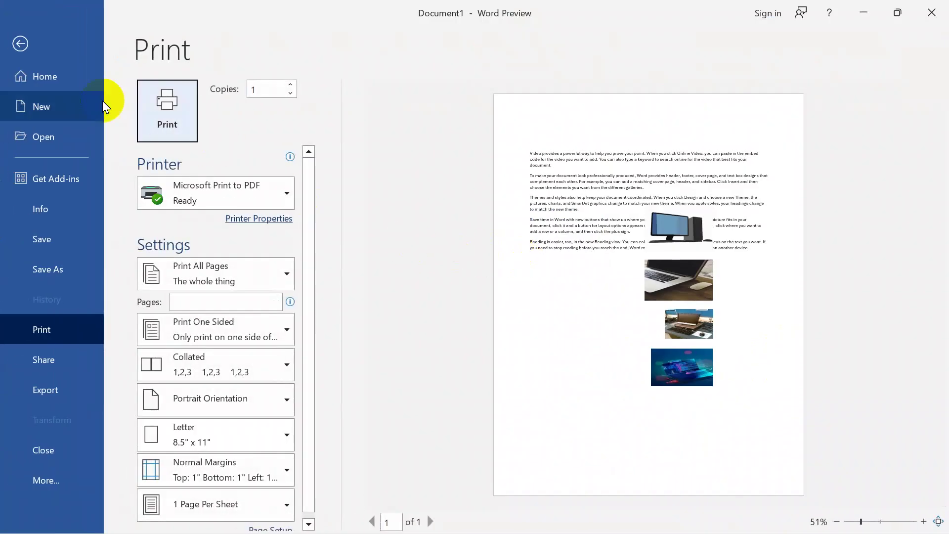
left_click(20, 44)
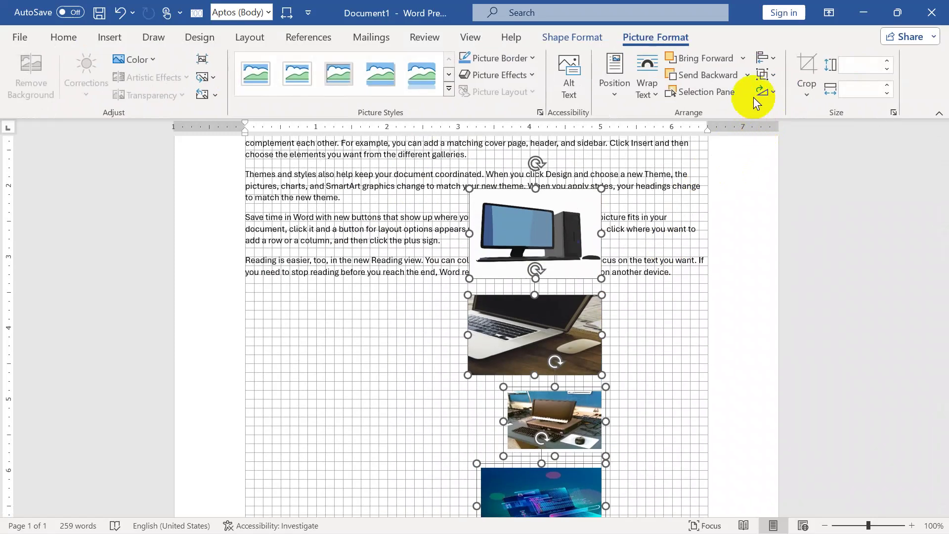
Step: Set the drawing grid's horizontal spacing to 0.6" and increase its vertical spacing
left_click(772, 63)
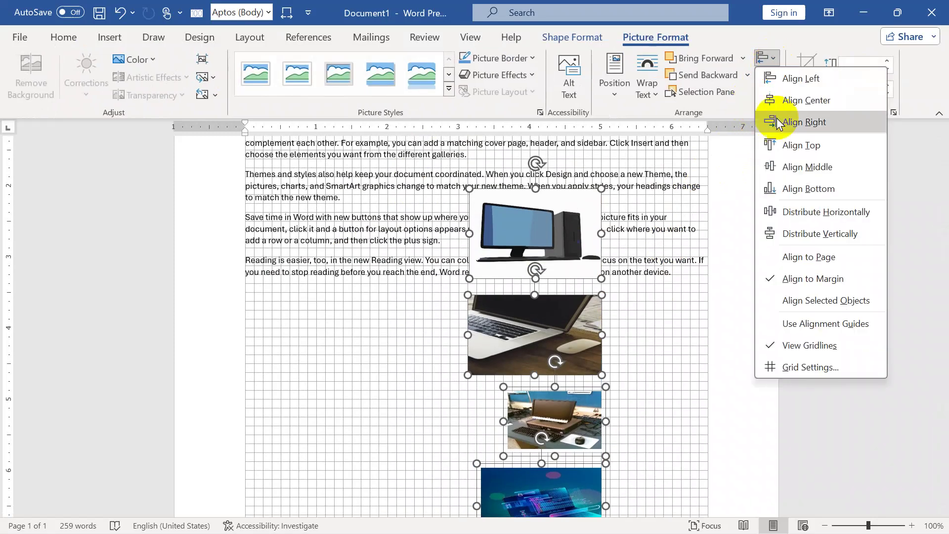
left_click(790, 372)
left_click(526, 226)
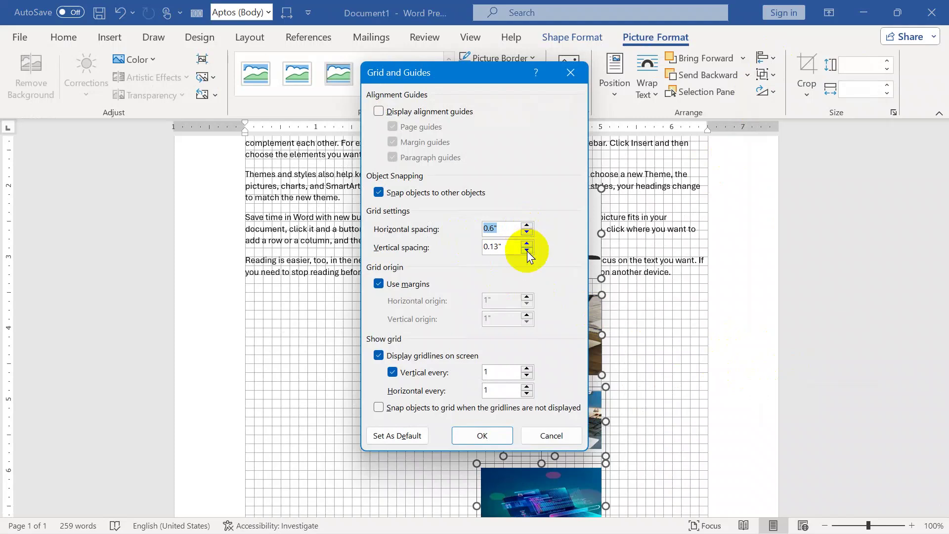
left_click(527, 245)
left_click(482, 435)
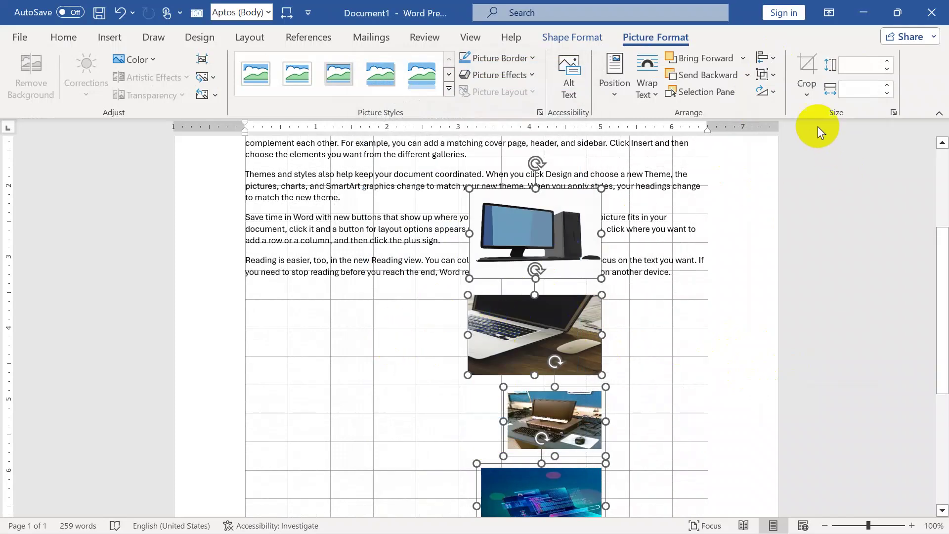
Step: Move the four selected pictures together up and to the left over the gridlines, and deselect them
left_click(772, 79)
left_click(779, 93)
left_click_drag(586, 256, 491, 227)
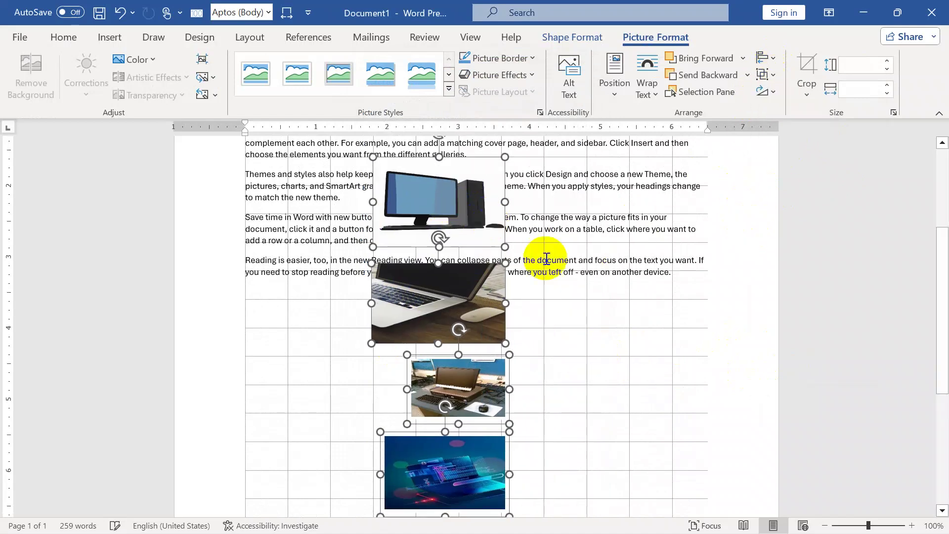
left_click(587, 449)
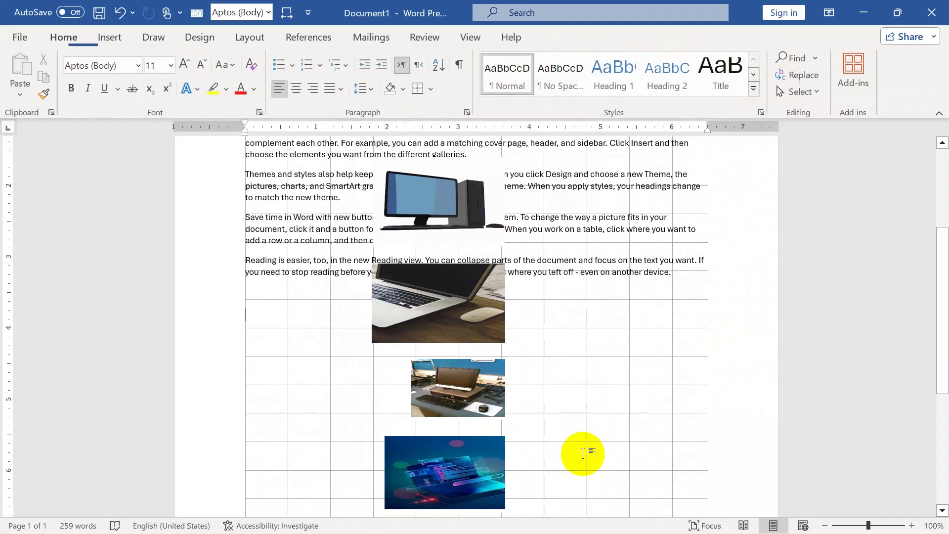
Step: Group all four pictures into one object and move the group to the right over the gridlines
mouse_move(452, 289)
left_mouse_down()
mouse_move(462, 290)
mouse_move(459, 280)
left_mouse_up()
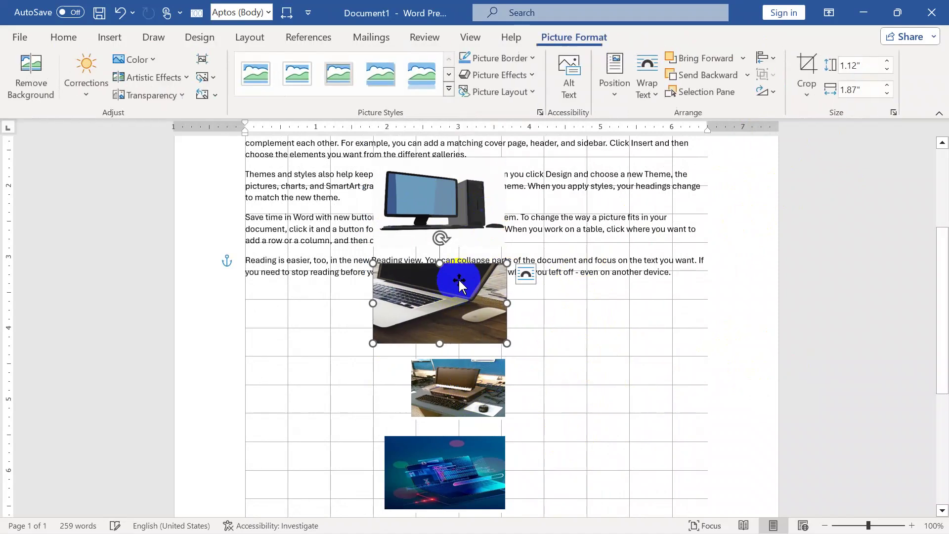
left_click(468, 237, "ctrl")
left_click(457, 385, "ctrl")
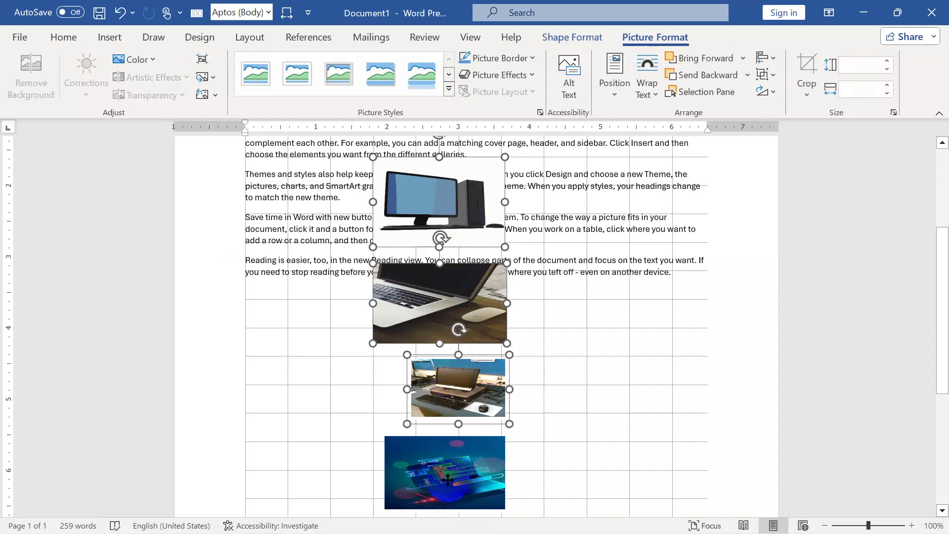
left_click(762, 75)
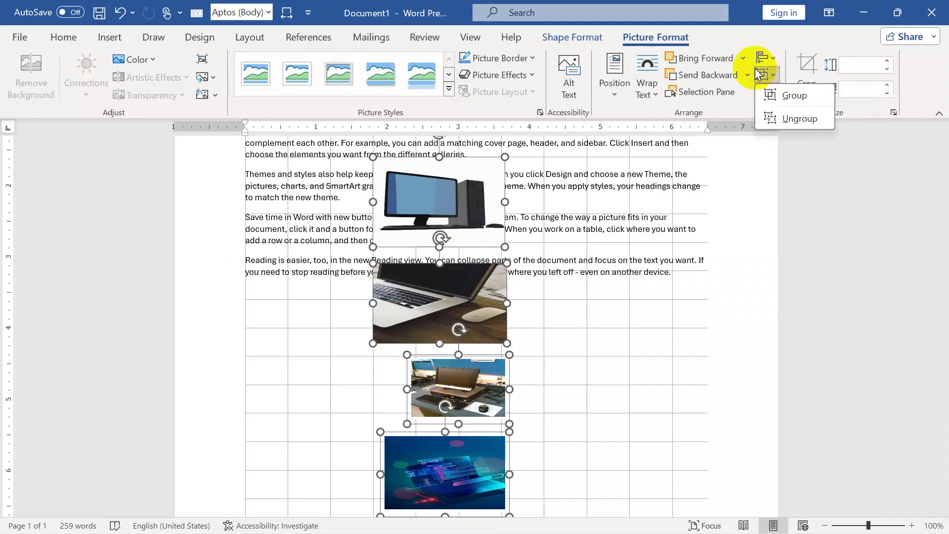
left_click(786, 96)
left_click_drag(474, 237, 506, 222)
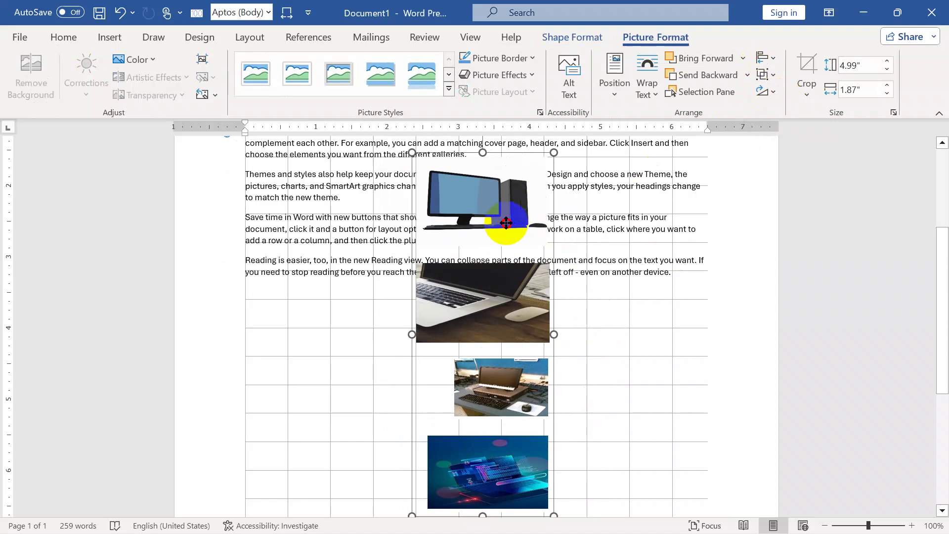
Step: Ungroup the four pictures and clear the selection
left_click(768, 72)
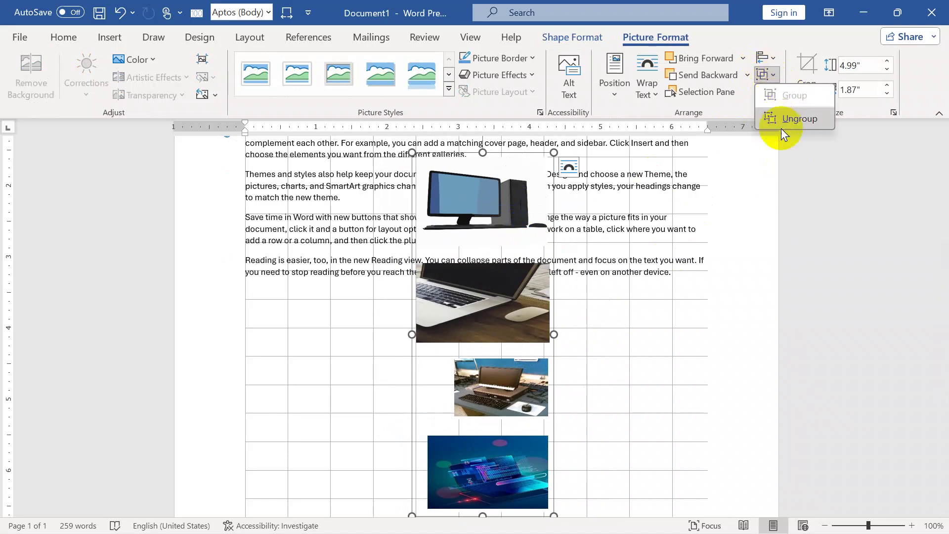
left_click(793, 122)
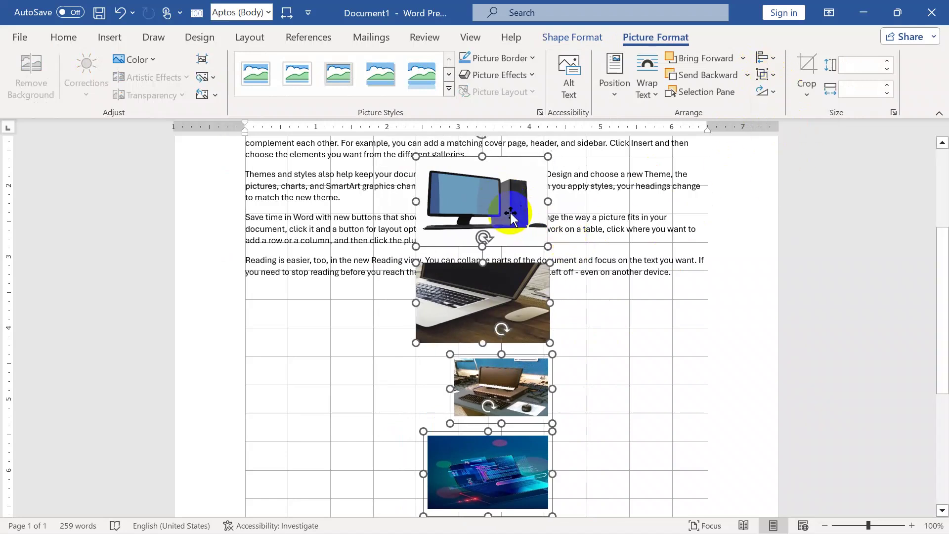
left_click(643, 249)
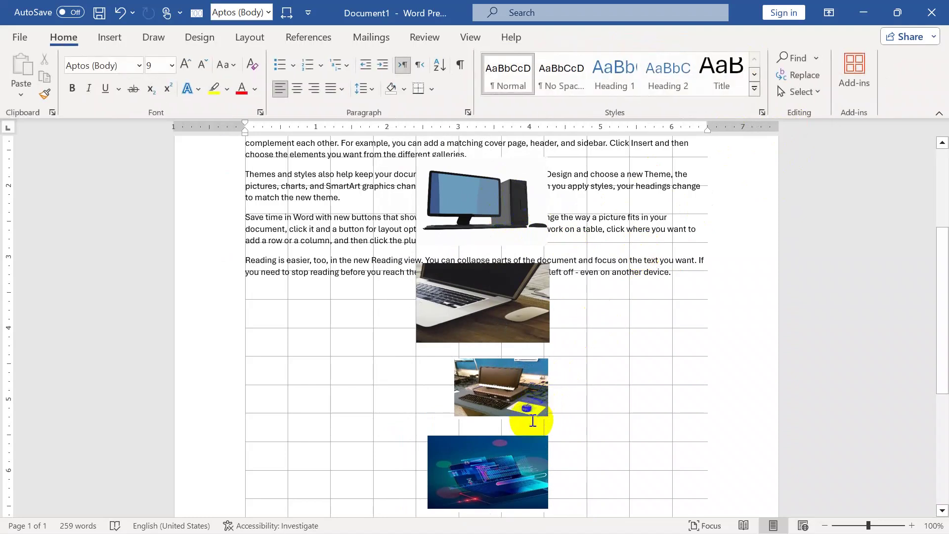
Step: Select the desktop computer illustration and view the available rotate and flip options
left_click(478, 201)
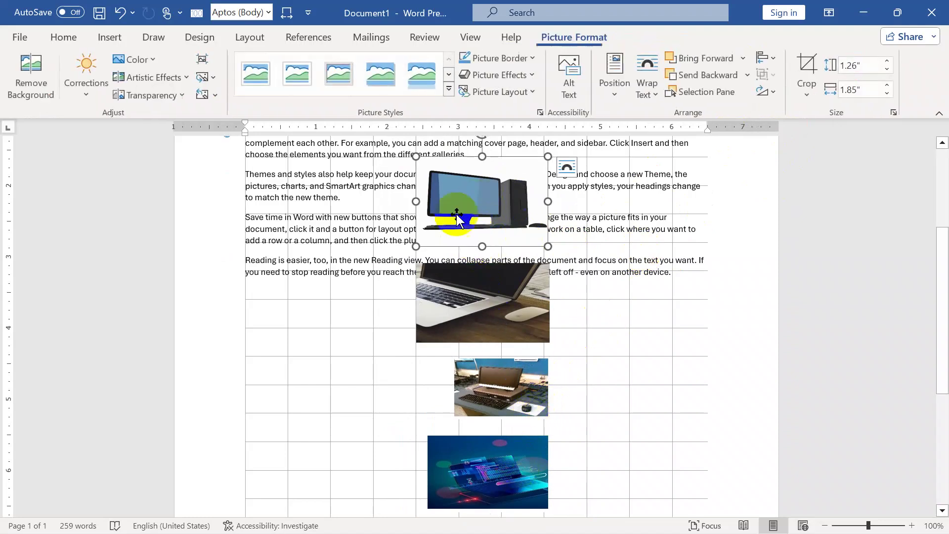
left_click(774, 95)
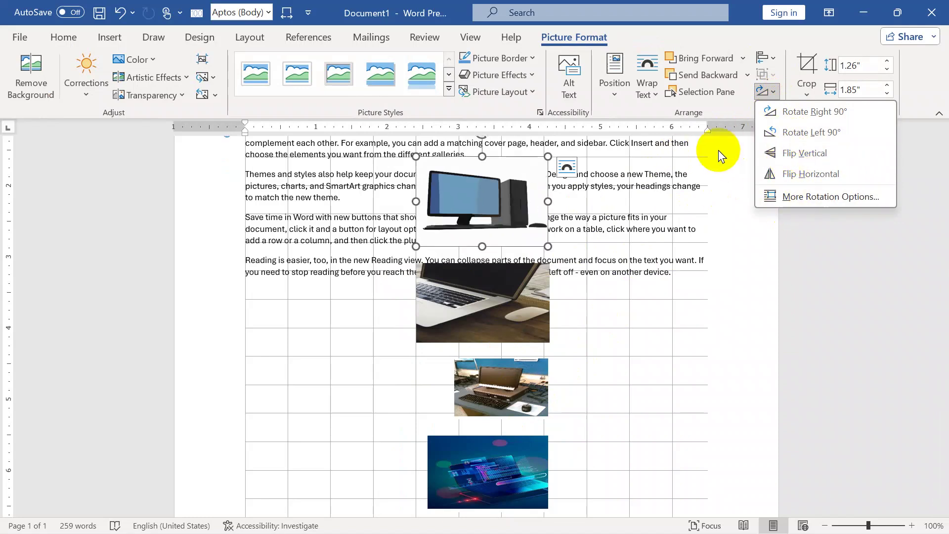
left_click(713, 106)
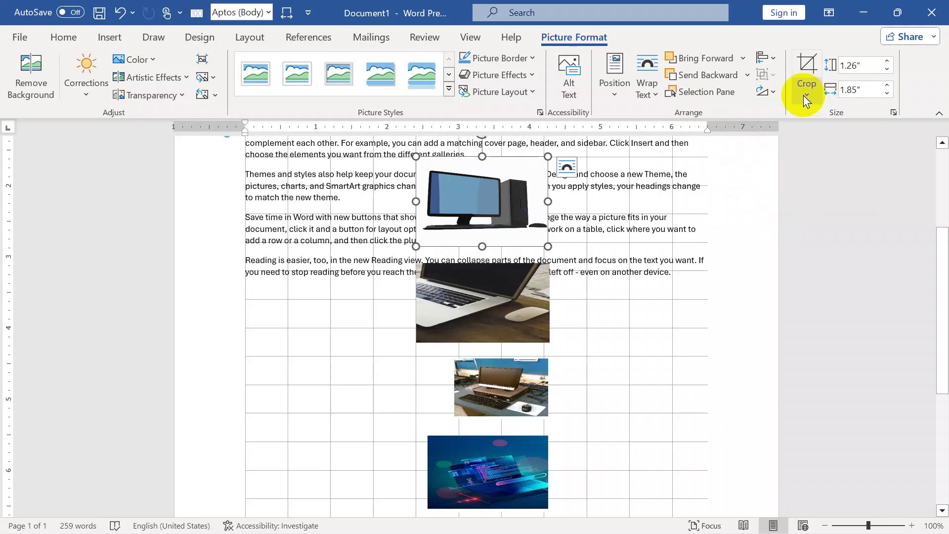
Step: Enlarge the desktop computer illustration to about 3.68" high by 5.41" wide and reposition it within the page margins
left_click(509, 200)
left_click_drag(548, 246, 693, 423)
left_click_drag(592, 275, 493, 269)
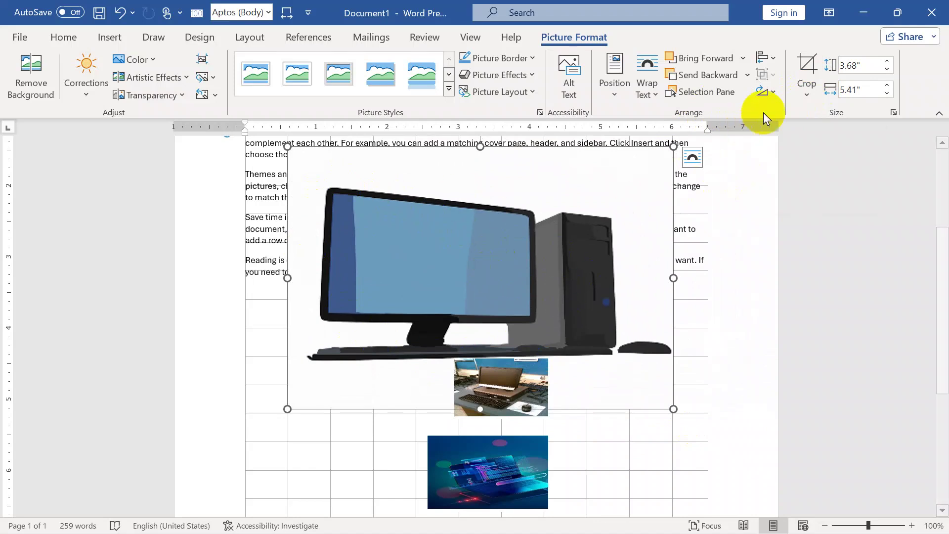
Step: Try cropping the desktop computer illustration to its monitor, about 2.47" high by 3.51" wide, and undo the changes
left_click(805, 63)
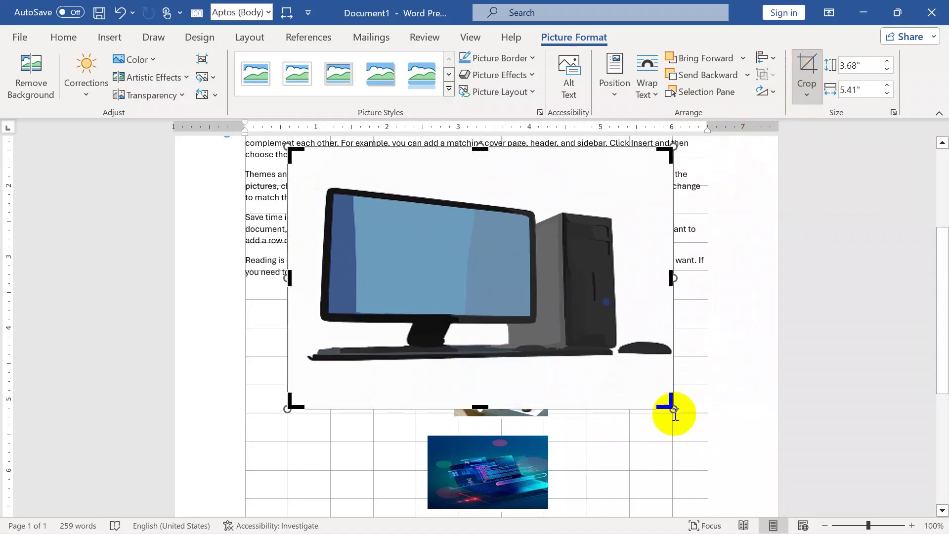
left_click_drag(665, 403, 537, 322)
left_click(674, 351)
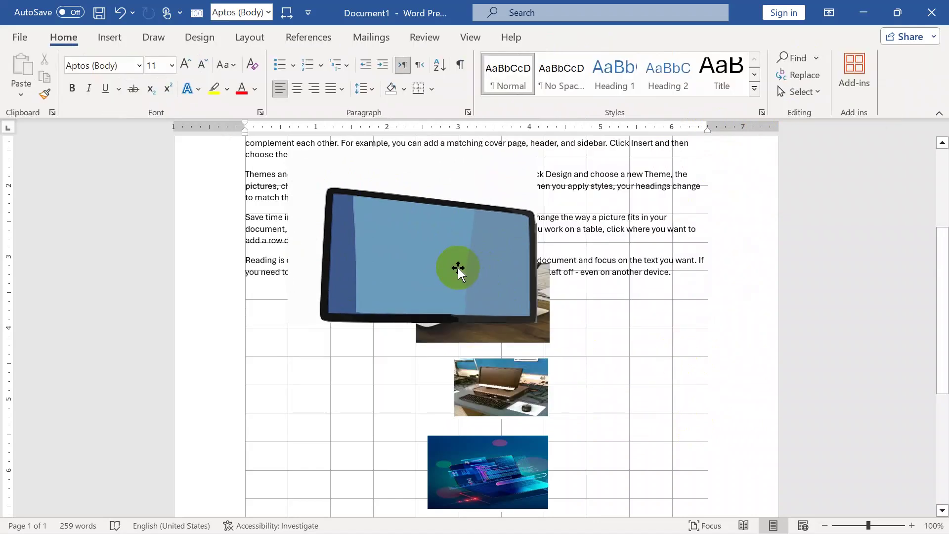
left_click(445, 316)
left_click_drag(445, 317, 500, 322)
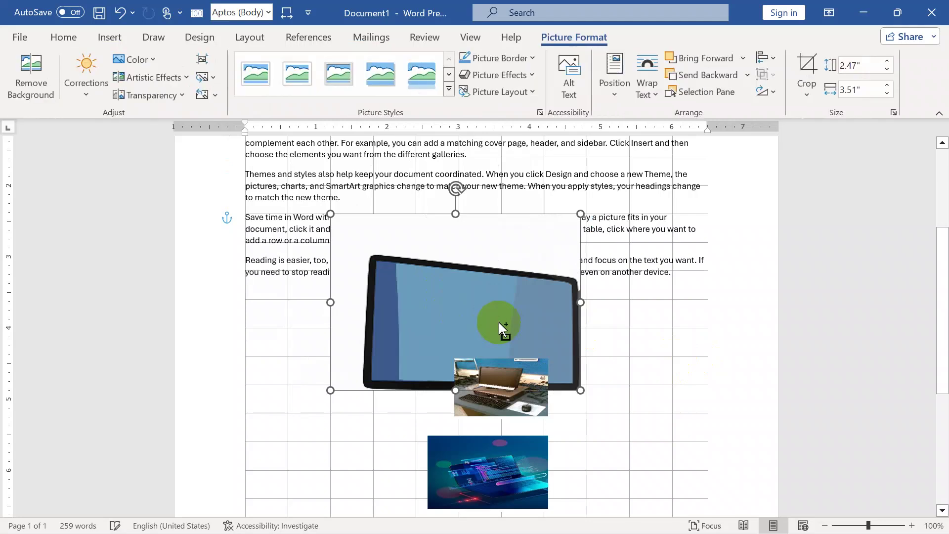
key("ctrl+z")
key("ctrl+z")
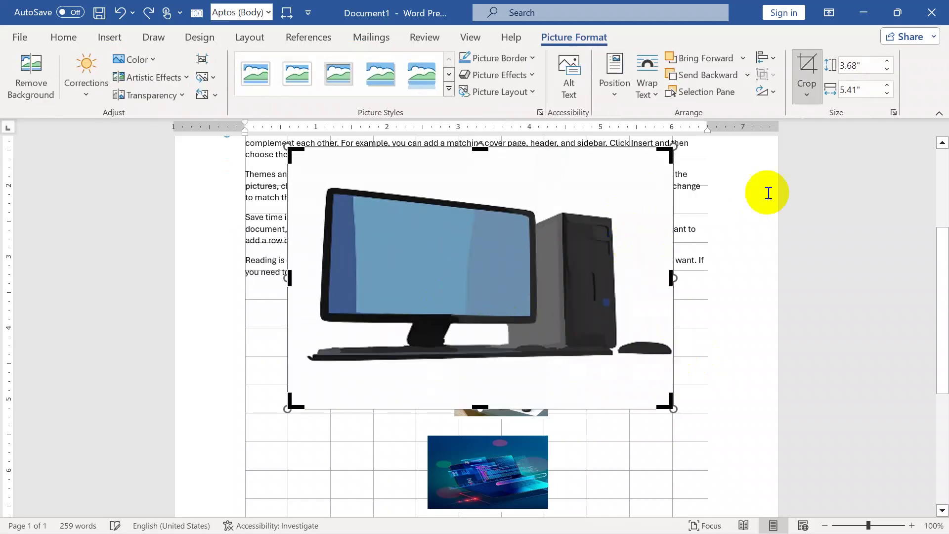
Step: Crop the desktop computer illustration to the smiley face shape and move it slightly down the page
left_click(806, 90)
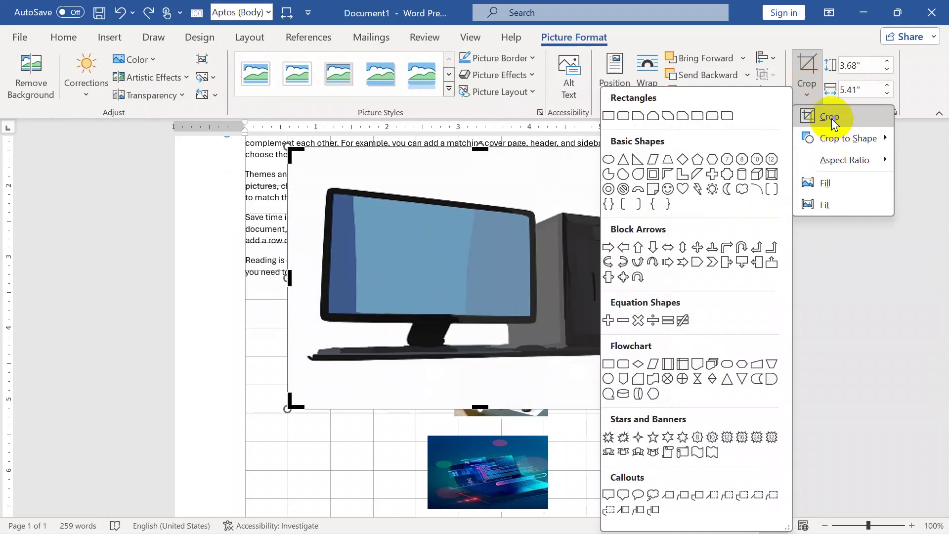
mouse_move(834, 138)
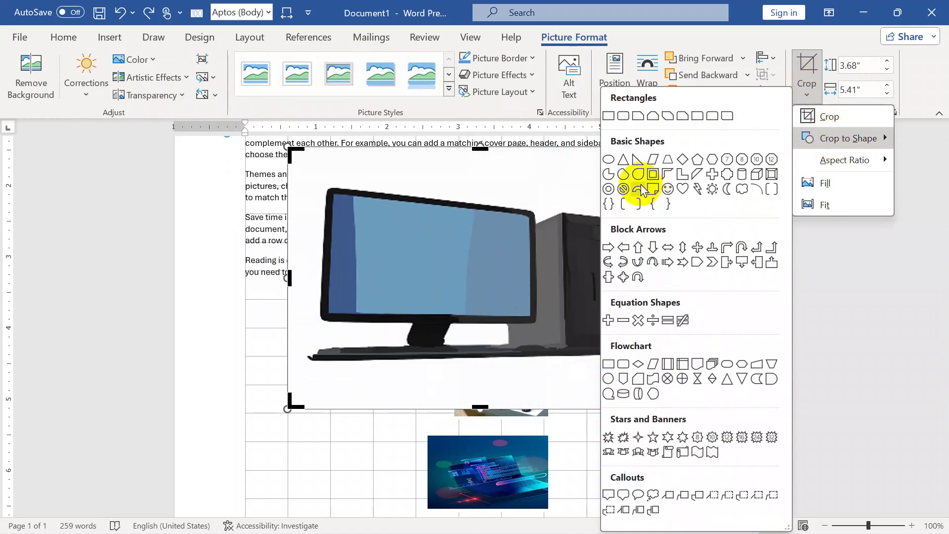
left_click(661, 195)
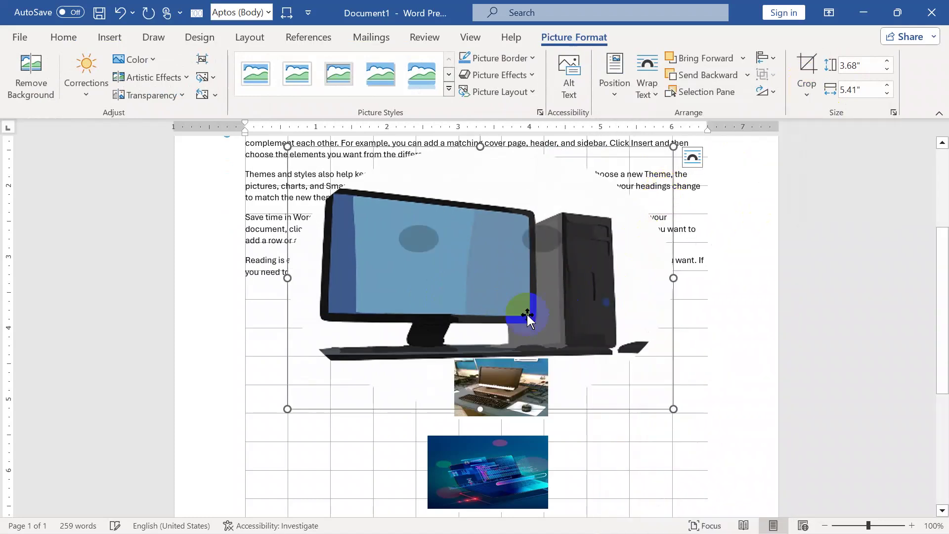
left_click_drag(458, 270, 482, 308)
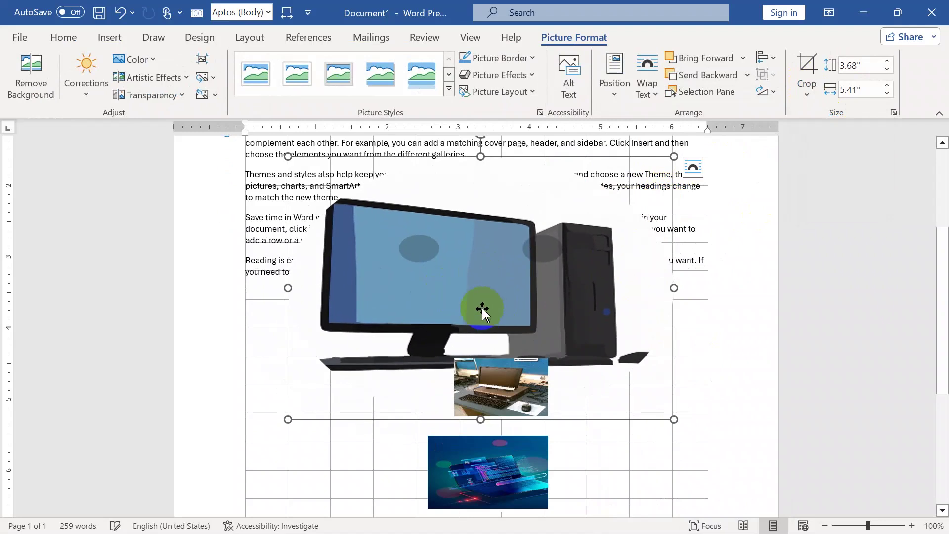
Step: Change the illustration's crop shape to the pentagon block arrow and shift the picture slightly downward
left_click(793, 92)
mouse_move(856, 136)
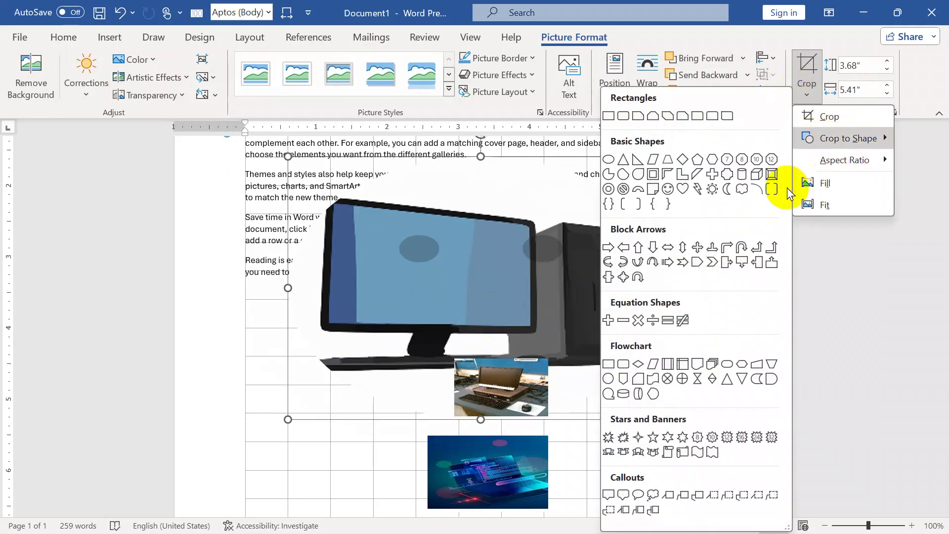
left_click(704, 263)
mouse_move(506, 275)
left_mouse_down()
mouse_move(525, 333)
mouse_move(506, 285)
left_mouse_up()
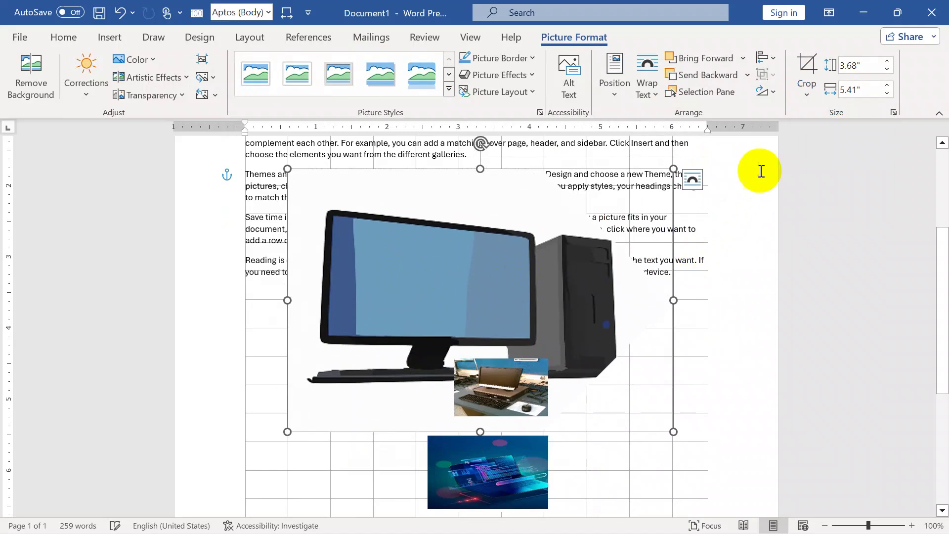
Step: Crop the illustration to the 3:4 portrait aspect ratio and view the remaining crop options
left_click(800, 104)
mouse_move(844, 168)
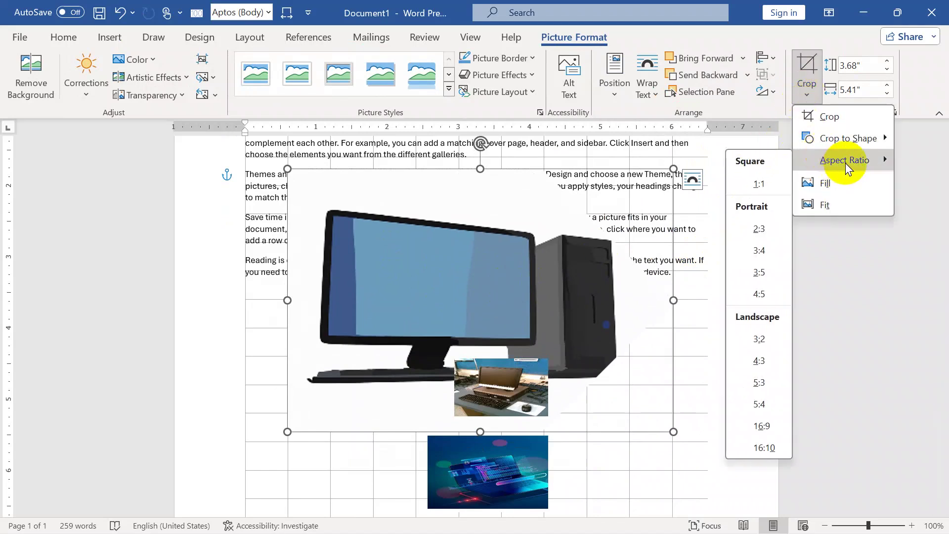
left_click(759, 250)
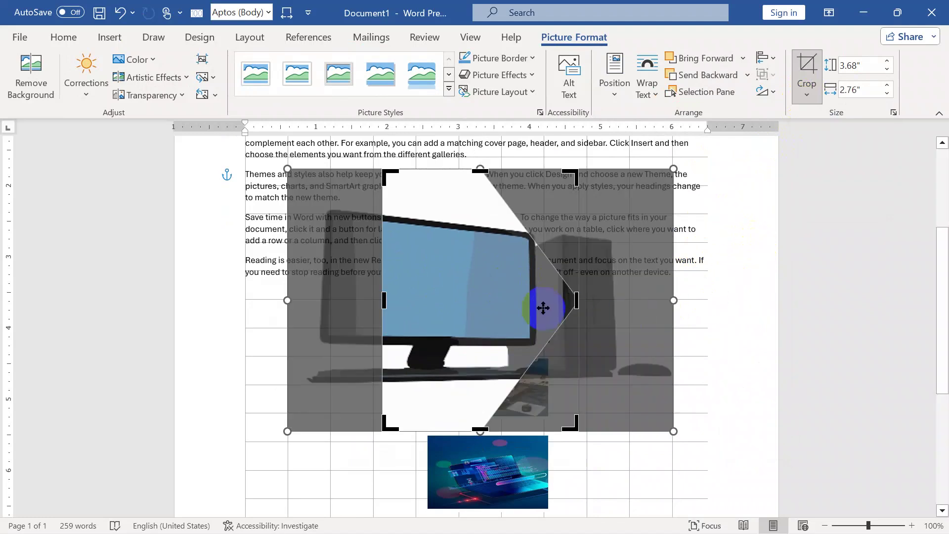
left_click(806, 92)
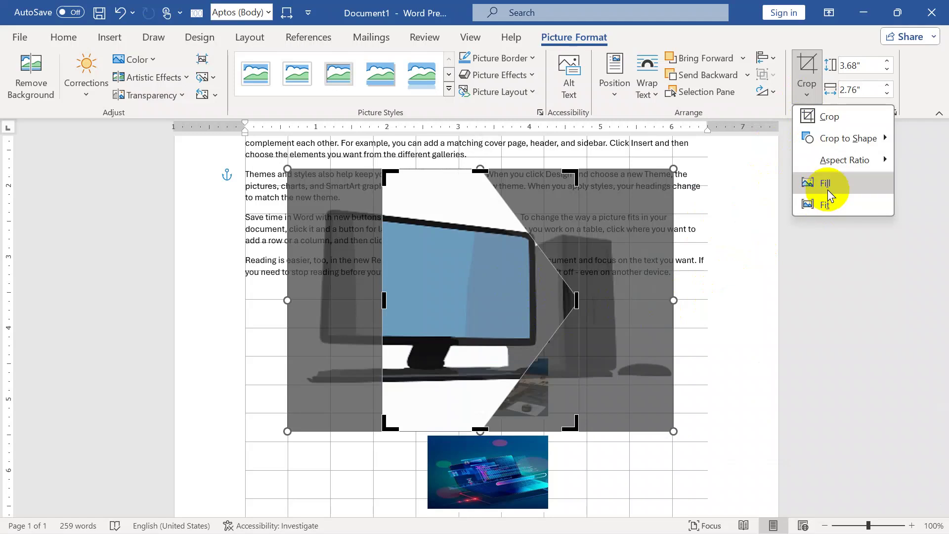
left_click(646, 333)
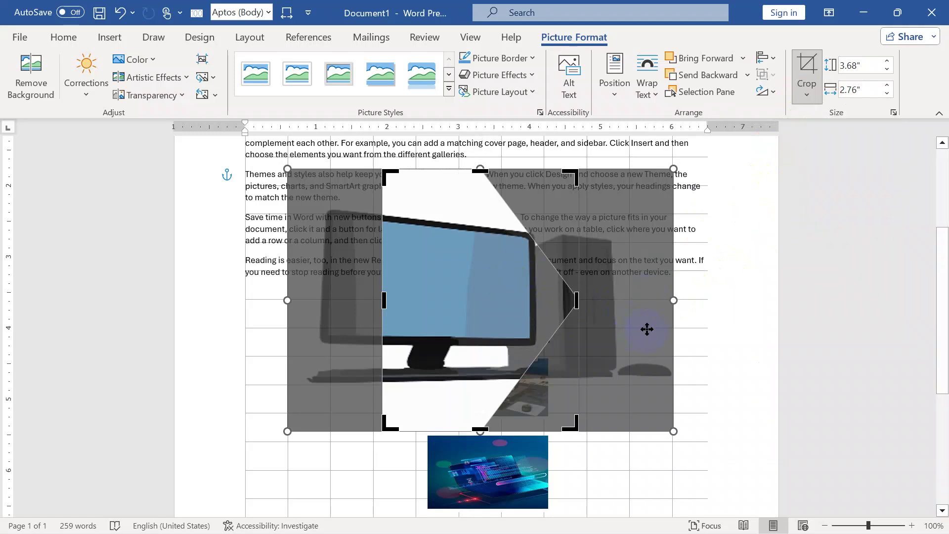
Step: Undo the aspect ratio crop, both shape crops and the moves of the desktop computer illustration
key("ctrl+z")
key("ctrl+z")
key("ctrl+z")
key("ctrl+z")
key("ctrl+z")
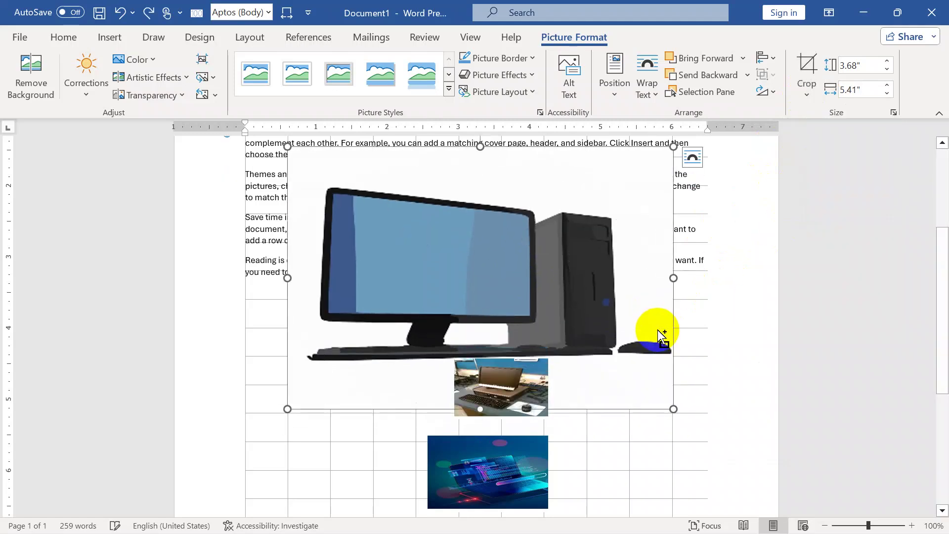
Step: Apply the Fill crop option to the desktop computer illustration, switch it to Fit, and finish cropping
left_click(800, 84)
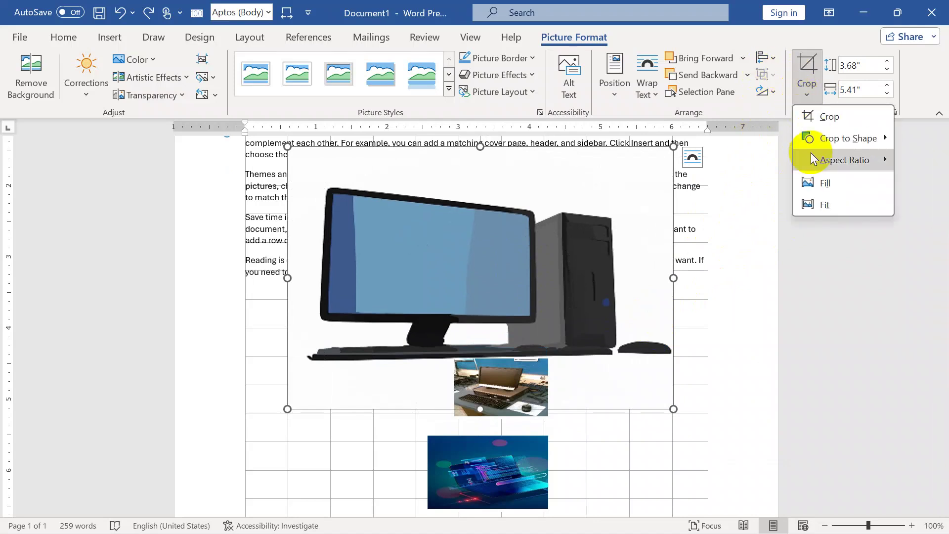
left_click(817, 189)
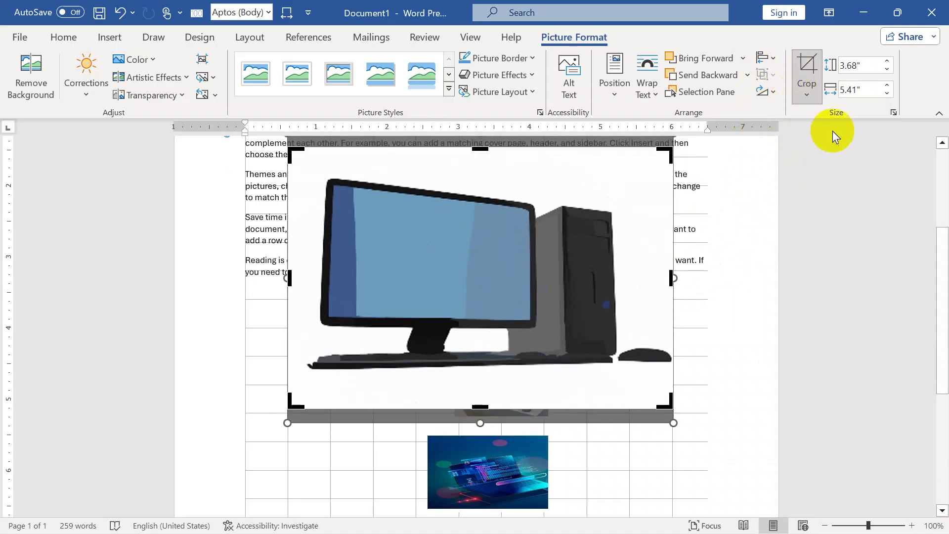
left_click(807, 90)
left_click(813, 210)
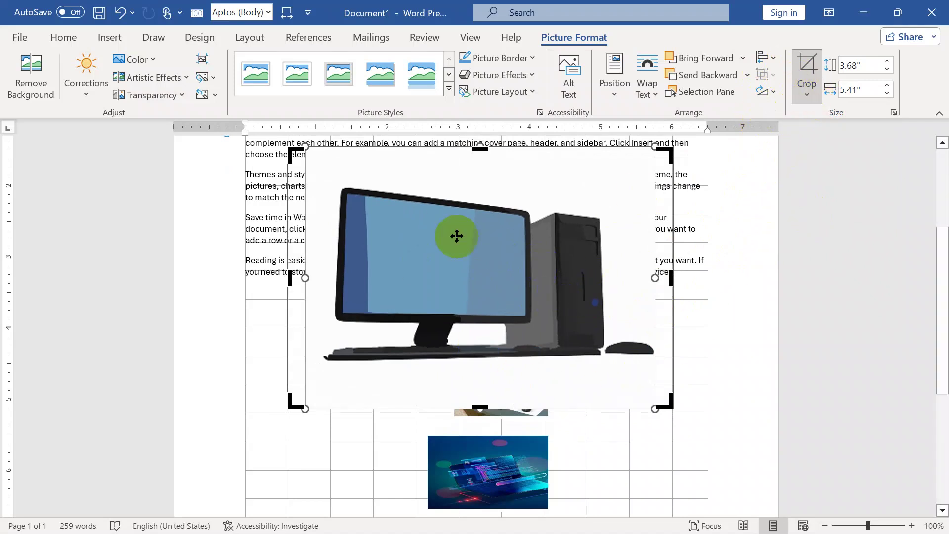
left_click(698, 370)
left_click(511, 309)
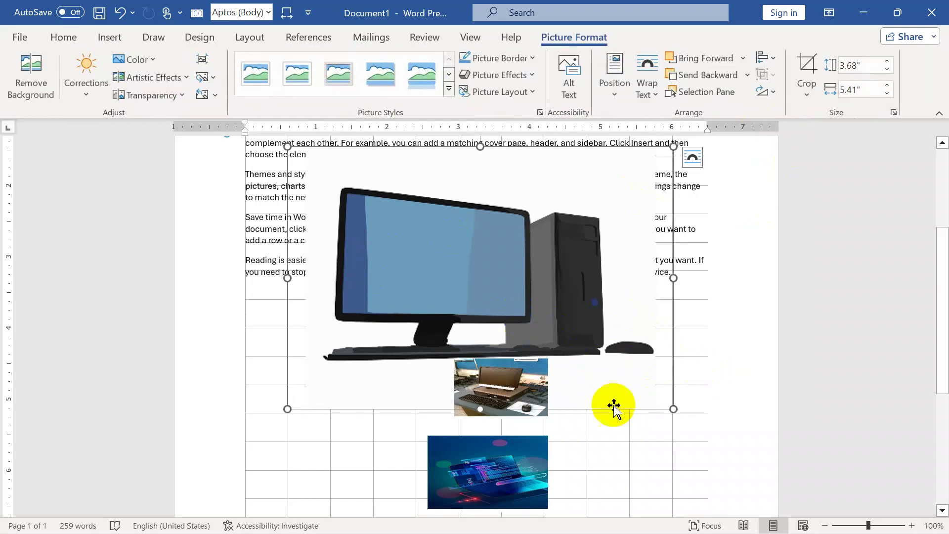
Step: Move the illustration slightly down and shrink it to about 2.86" high by 4.2" wide
mouse_move(578, 271)
left_mouse_down()
mouse_move(575, 322)
mouse_move(567, 279)
left_mouse_up()
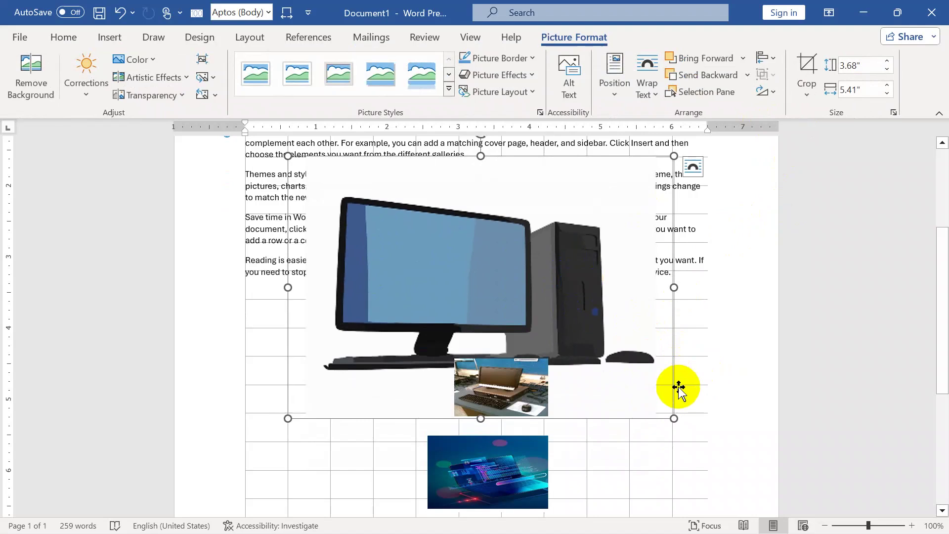
left_click_drag(672, 419, 587, 359)
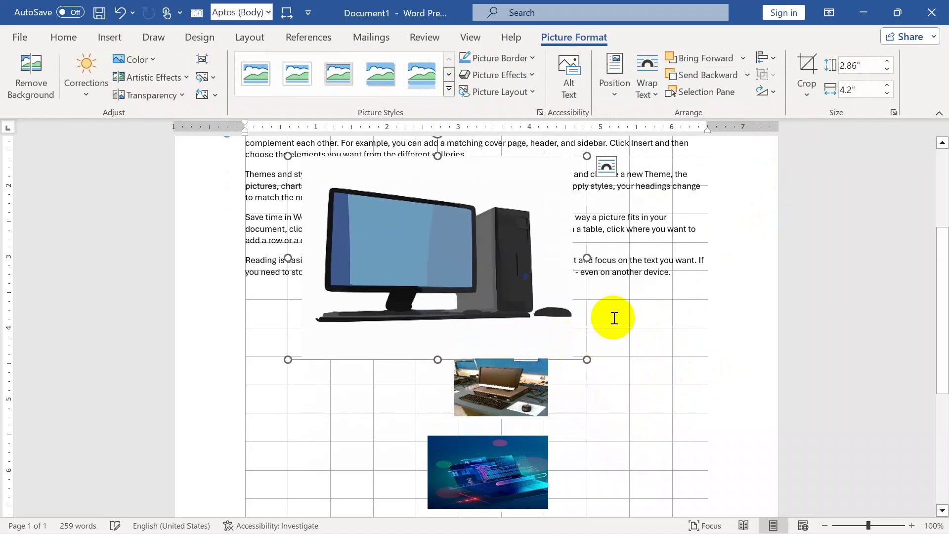
Step: Increase the illustration's height to 3.4", and raise its width to 5.2"
left_click(884, 61)
left_click(885, 61)
left_click(884, 61)
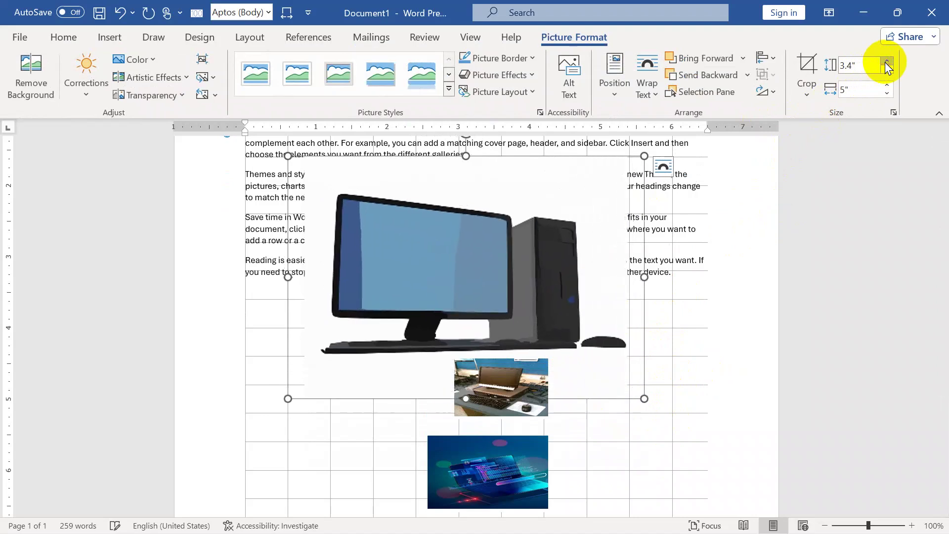
left_click(884, 88)
left_click(886, 88)
left_click(887, 88)
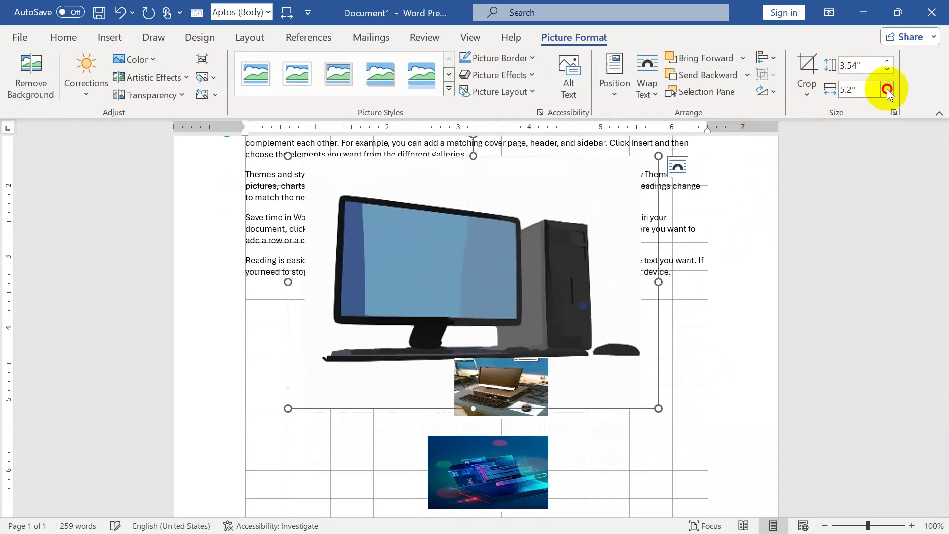
Step: Reduce the width of the desktop computer illustration to 4.6"
left_click(886, 96)
left_click(885, 95)
left_click(885, 95)
left_click(885, 95)
left_click(886, 96)
left_click(886, 96)
left_click(885, 96)
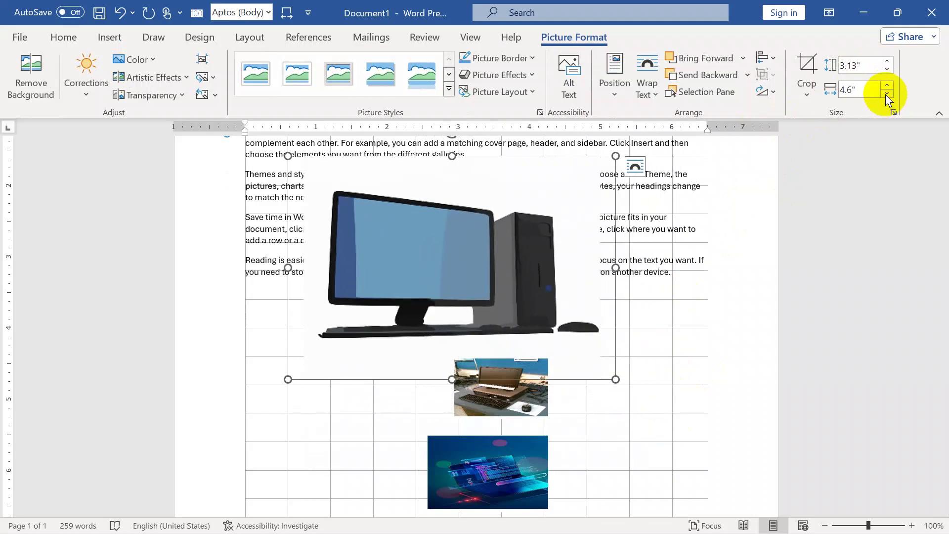
Step: Move the desktop computer illustration down the page to just below the blue laptop picture
left_click_drag(469, 262, 589, 328)
left_click_drag(941, 251, 929, 341)
left_click_drag(648, 170, 564, 444)
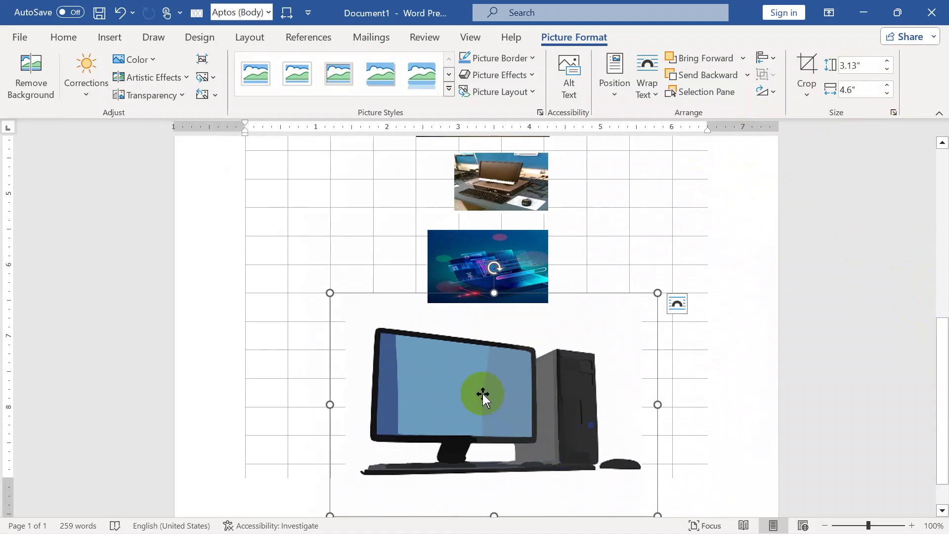
Step: Save the desktop computer illustration as the image file Picture1.png in the Pictures folder
right_click(435, 368)
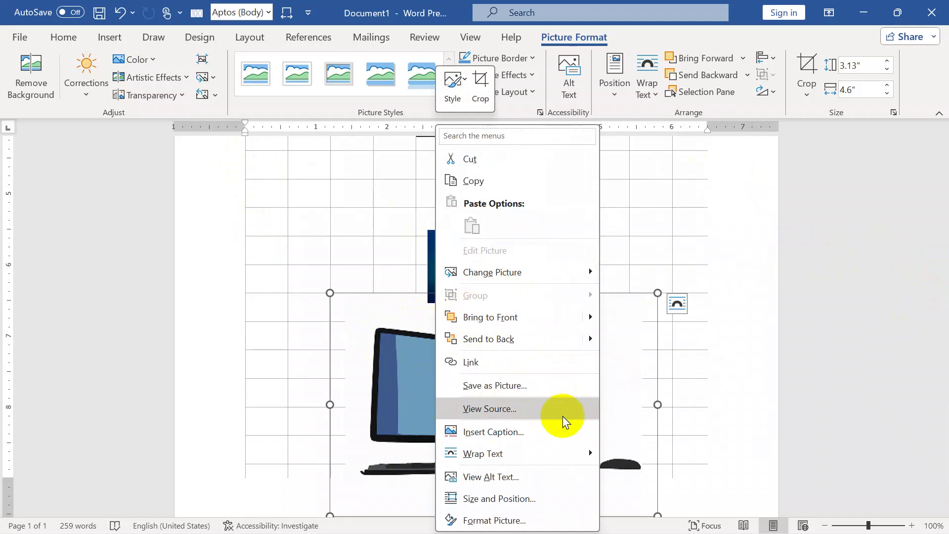
left_click(487, 387)
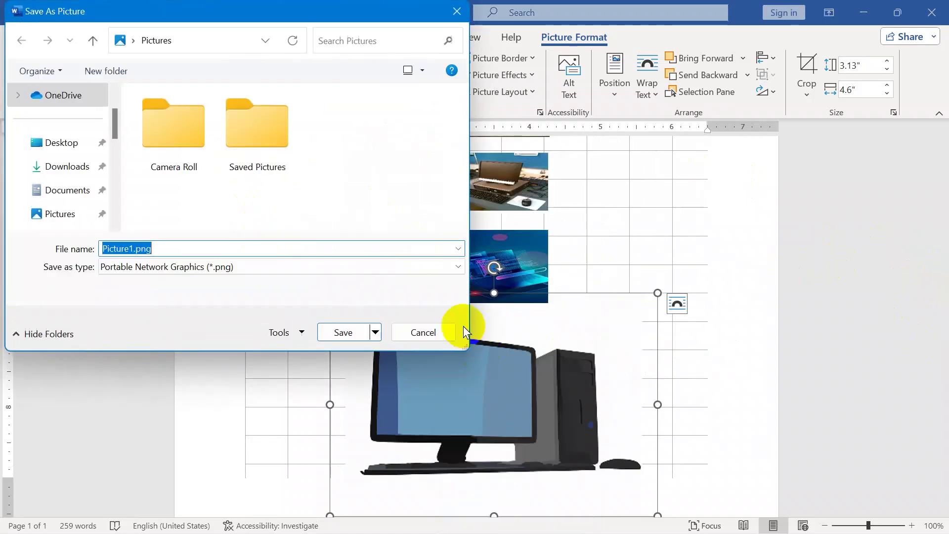
left_click(342, 334)
Step: Close the document without saving its changes
left_click(931, 12)
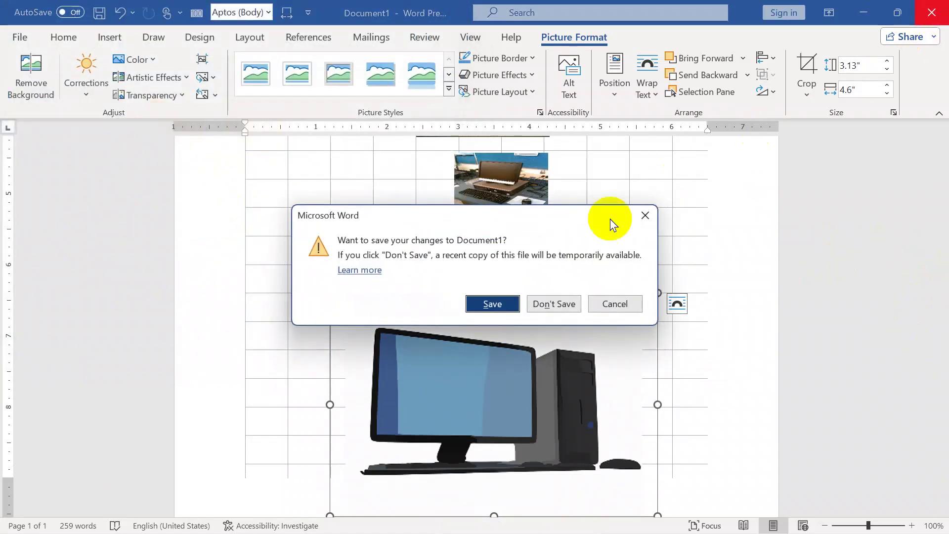
left_click(549, 305)
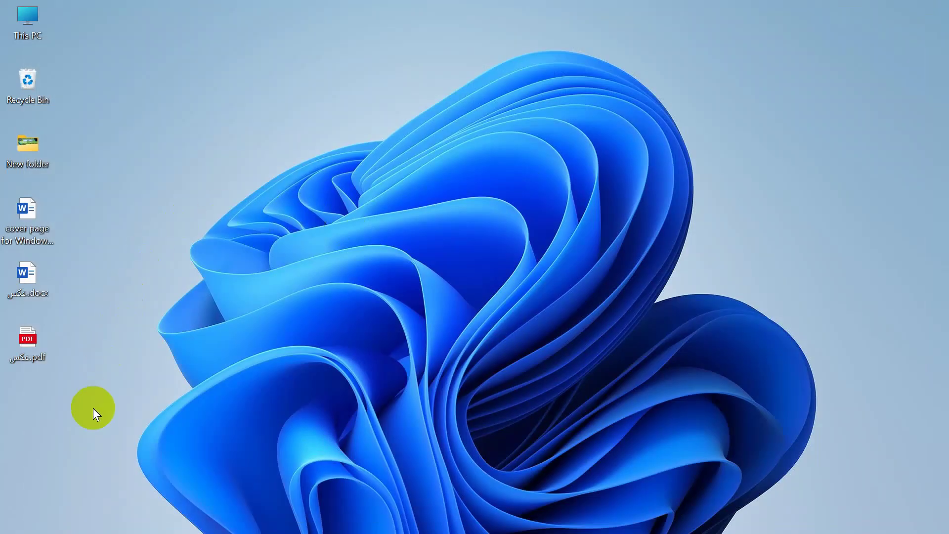
right_click(123, 239)
left_click(154, 287)
right_click(164, 299)
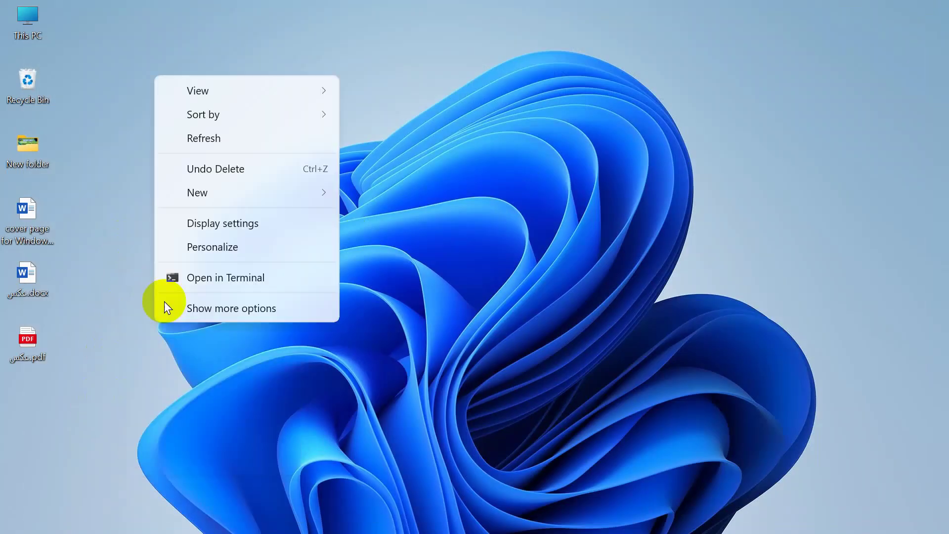
left_click(205, 145)
right_click(224, 156)
left_click(225, 203)
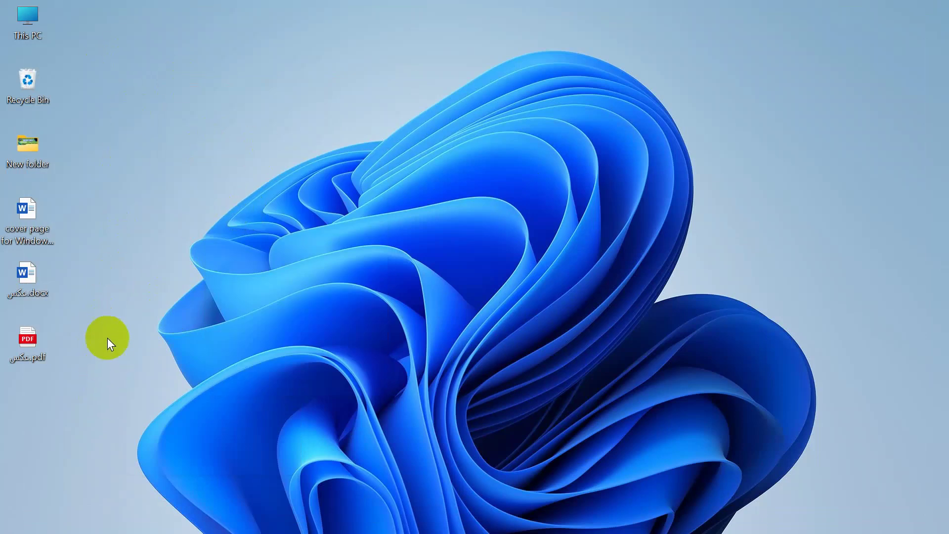